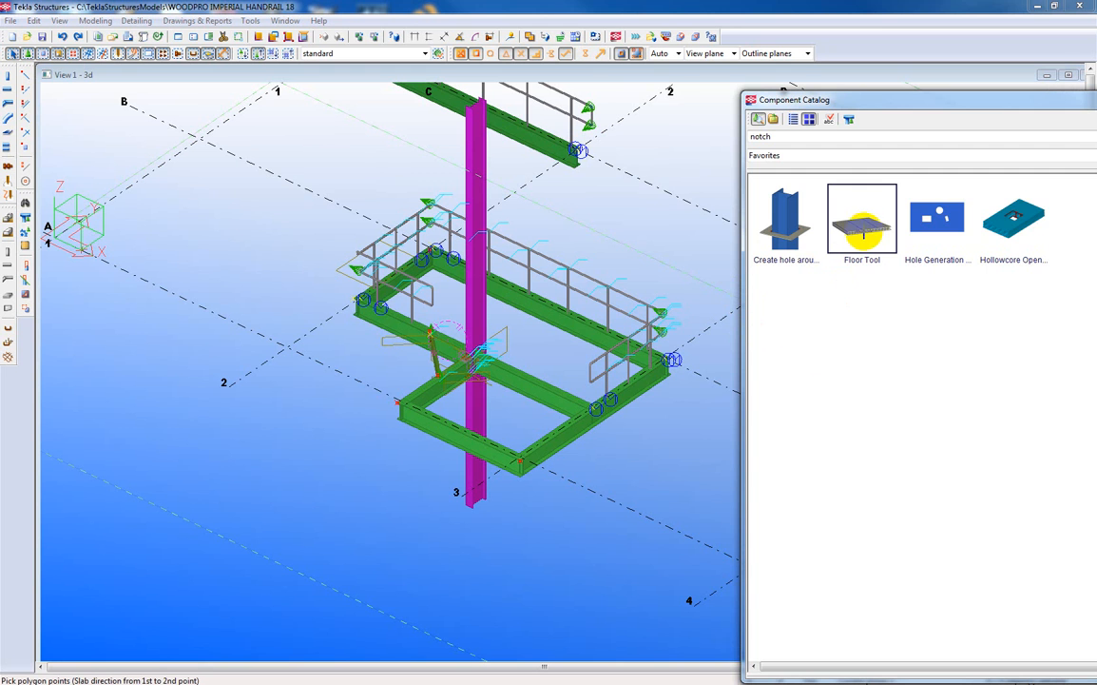
# Open the Floor Tool's properties and browse the GRTG grating sections available for the slab profile, without changing the profile.
pyautogui.doubleClick(863, 231)
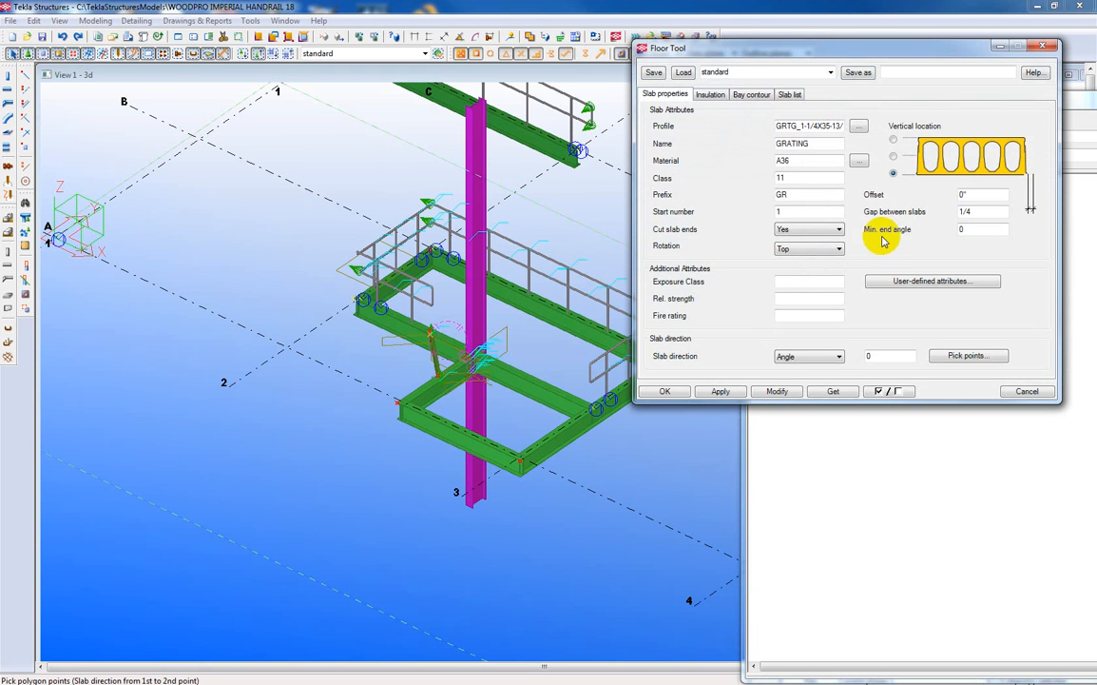
pyautogui.moveTo(807, 50); pyautogui.dragTo(682, 169)
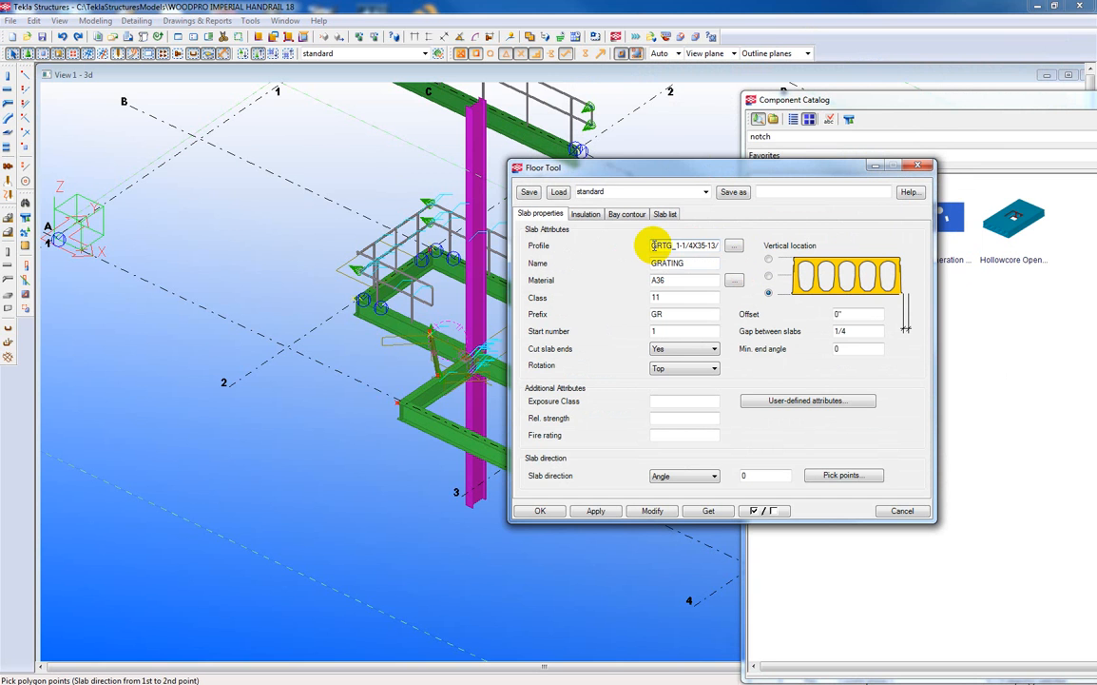
pyautogui.moveTo(653, 245); pyautogui.dragTo(733, 247)
pyautogui.click(735, 246)
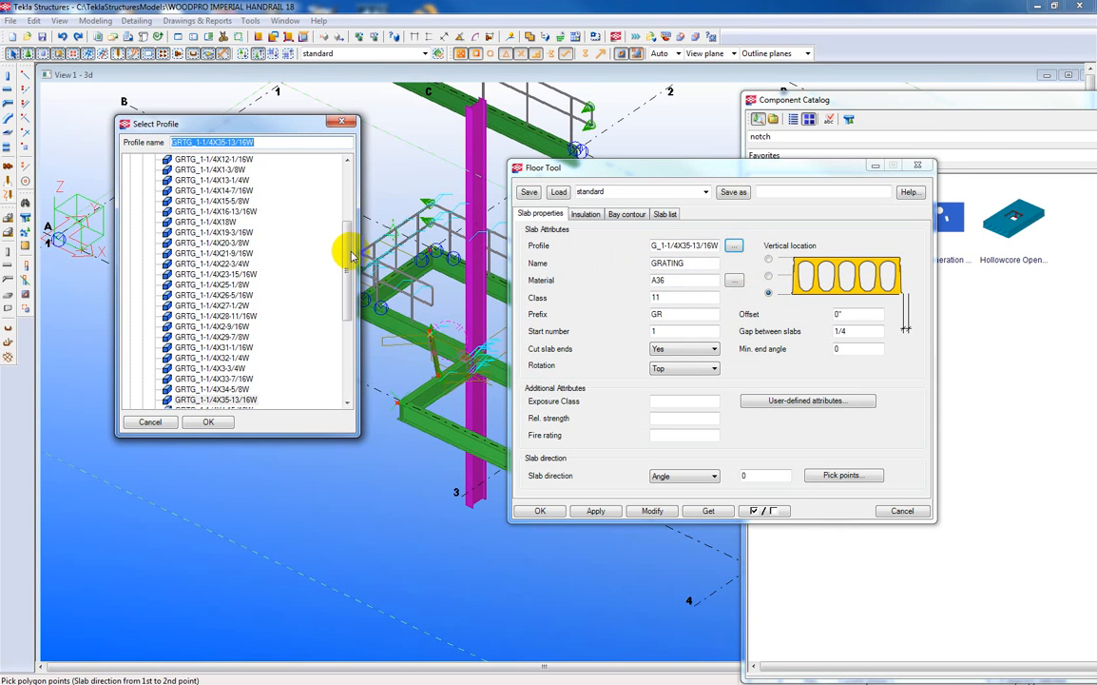
pyautogui.moveTo(347, 255); pyautogui.dragTo(344, 204)
pyautogui.click(175, 243)
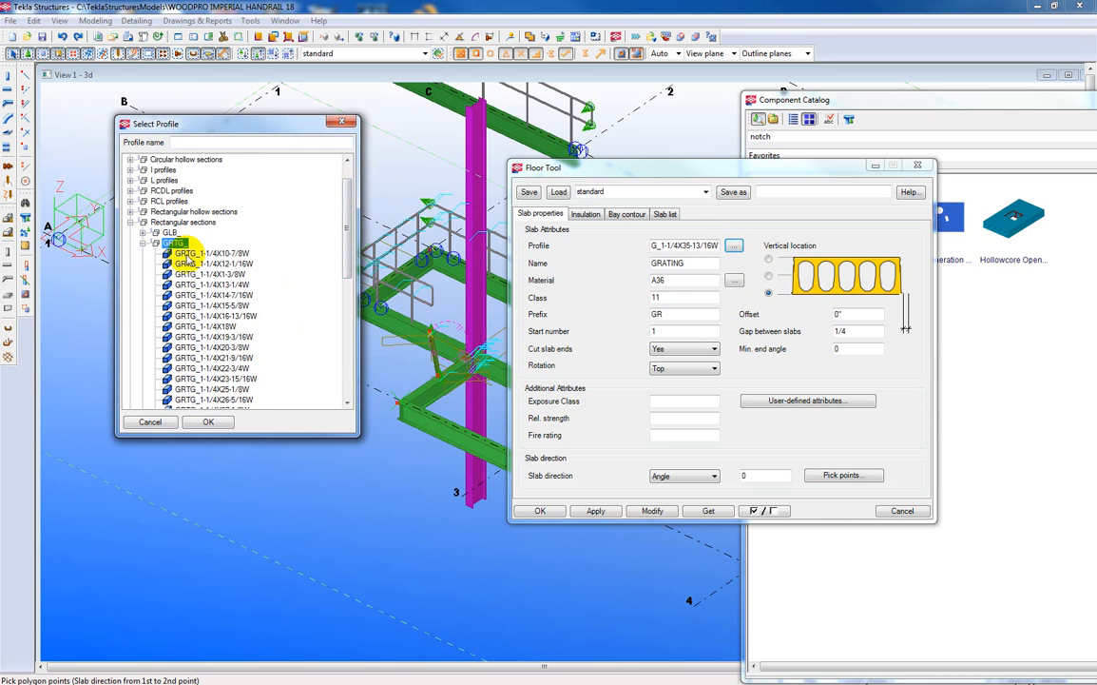
pyautogui.click(212, 253)
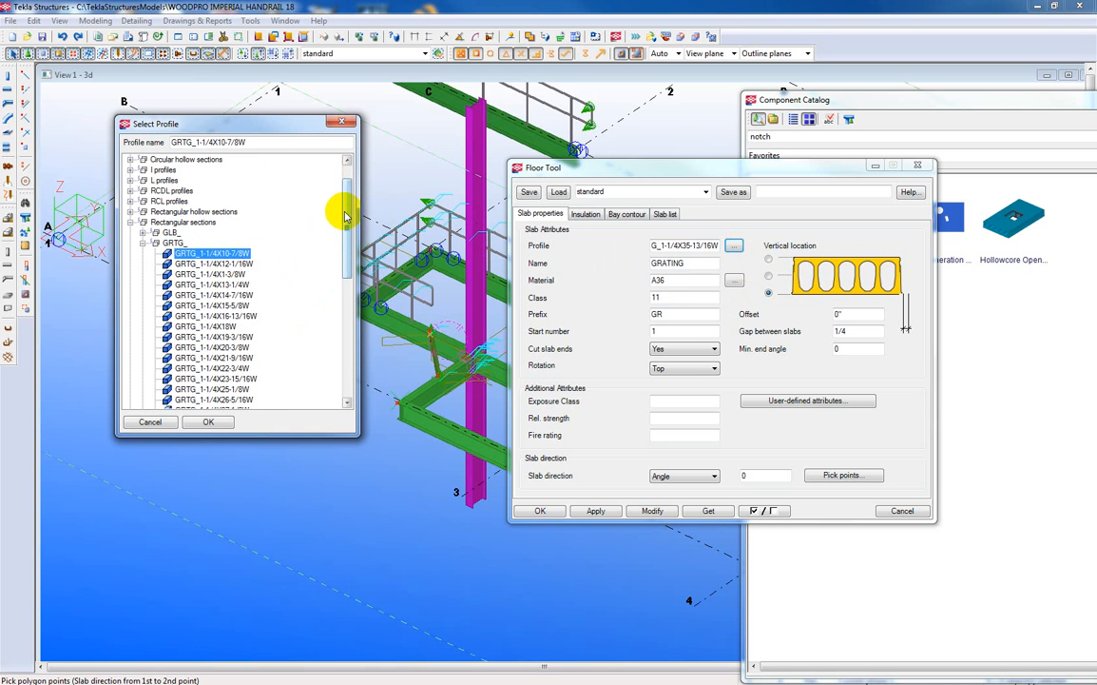
pyautogui.moveTo(345, 217); pyautogui.dragTo(344, 303)
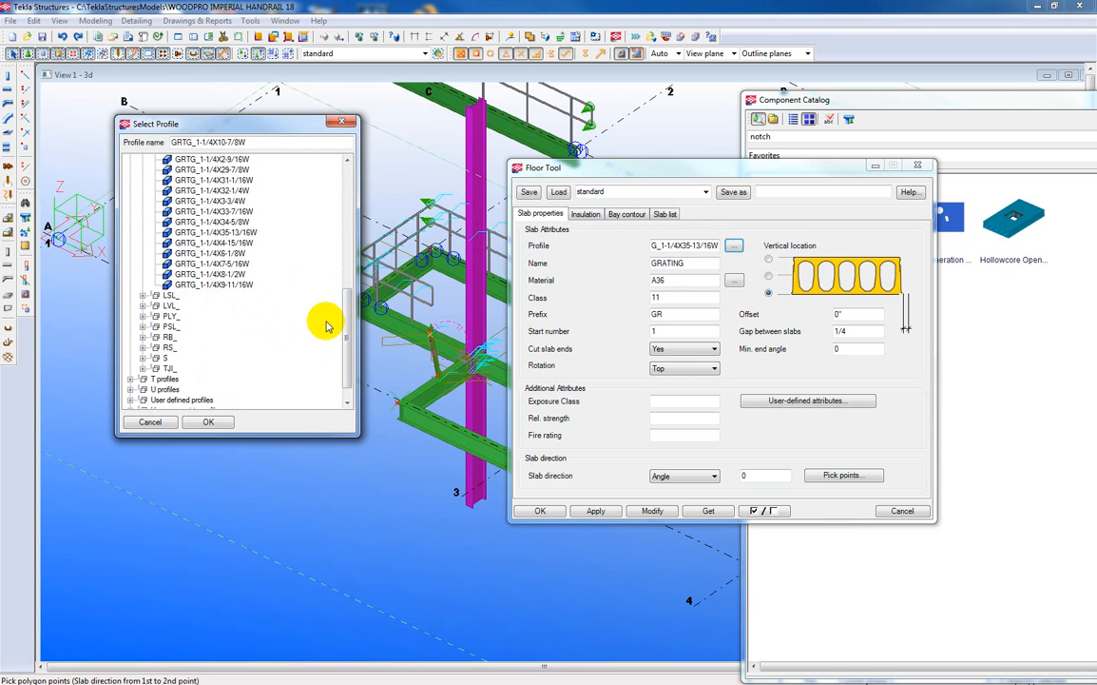
pyautogui.moveTo(344, 306); pyautogui.dragTo(326, 238)
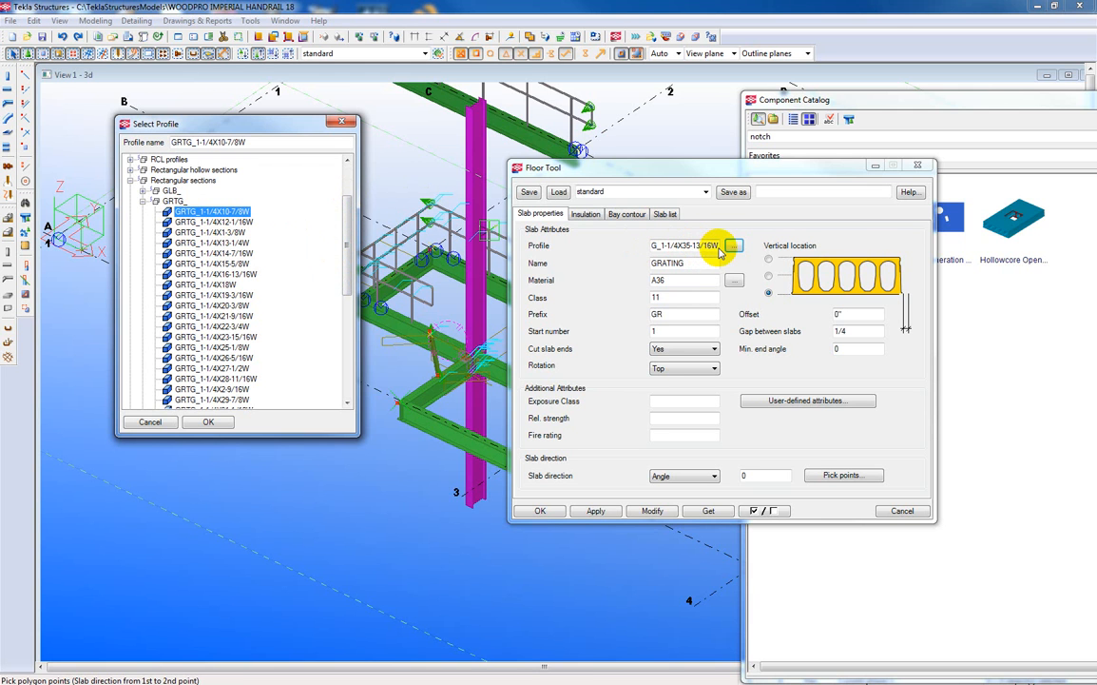
pyautogui.click(341, 122)
pyautogui.moveTo(653, 245)
pyautogui.mouseDown()
pyautogui.moveTo(726, 244)
pyautogui.moveTo(638, 245)
pyautogui.mouseUp()
pyautogui.click(693, 243)
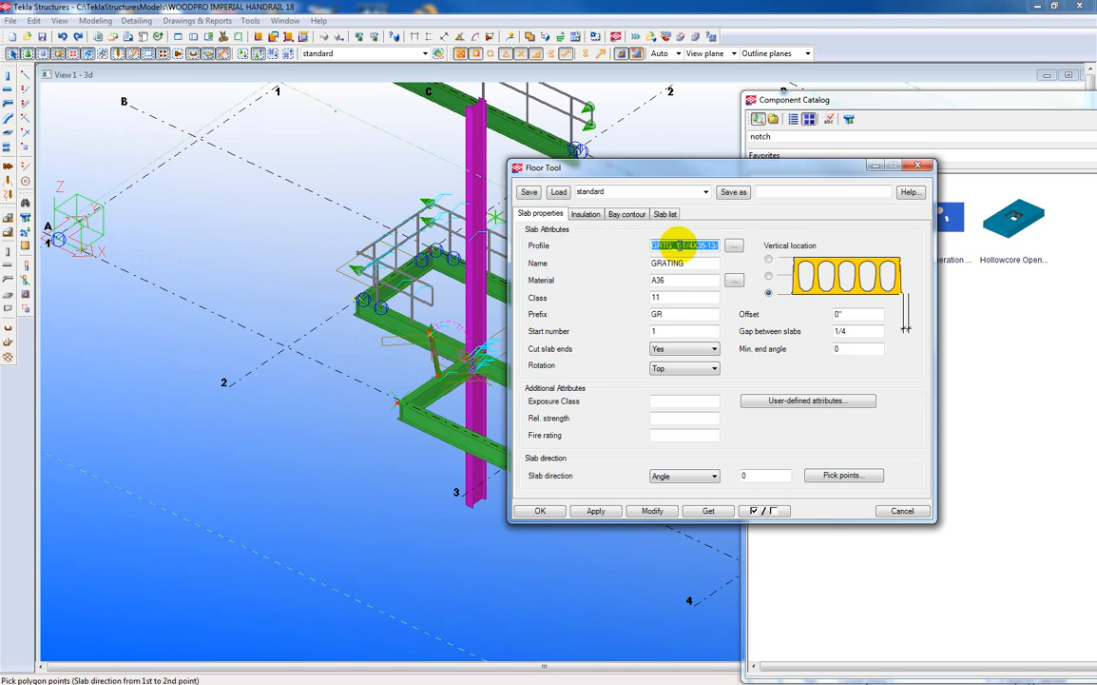
pyautogui.click(681, 245)
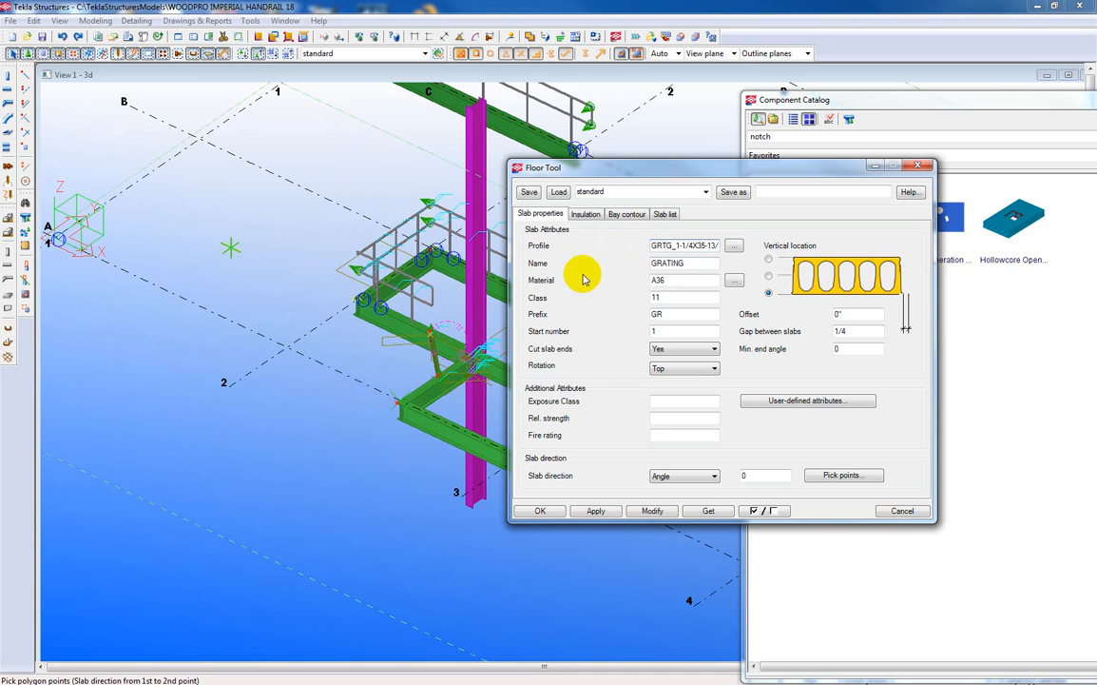
pyautogui.write('-')
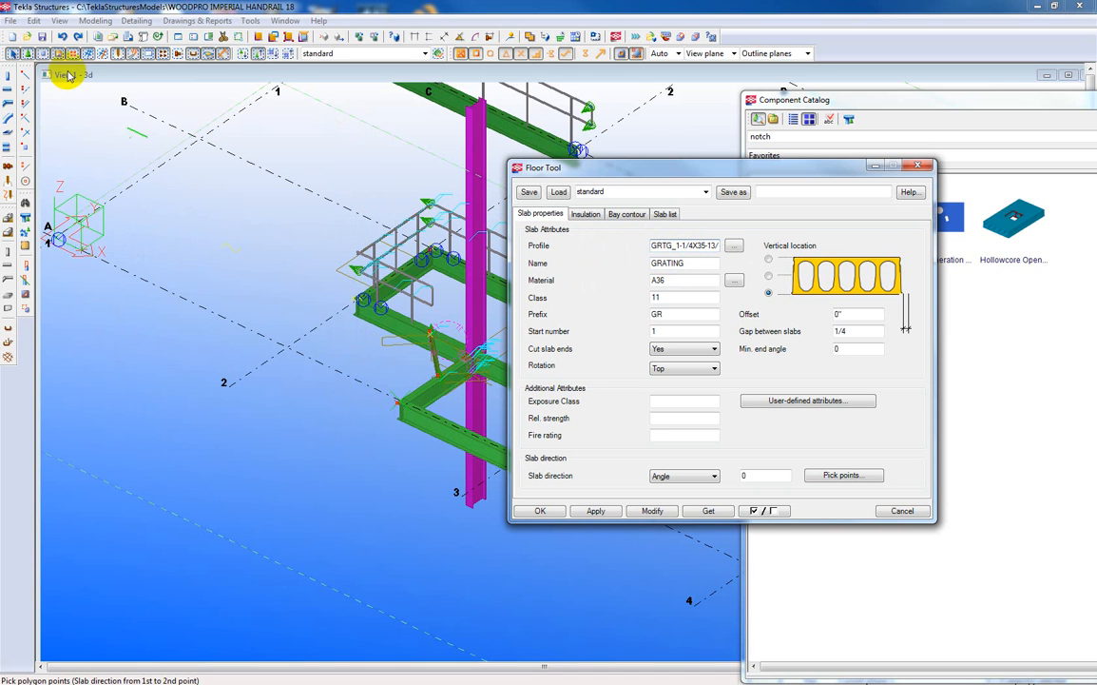
# Open the profile catalog and examine the Grating group under Plate profiles.
pyautogui.click(94, 21)
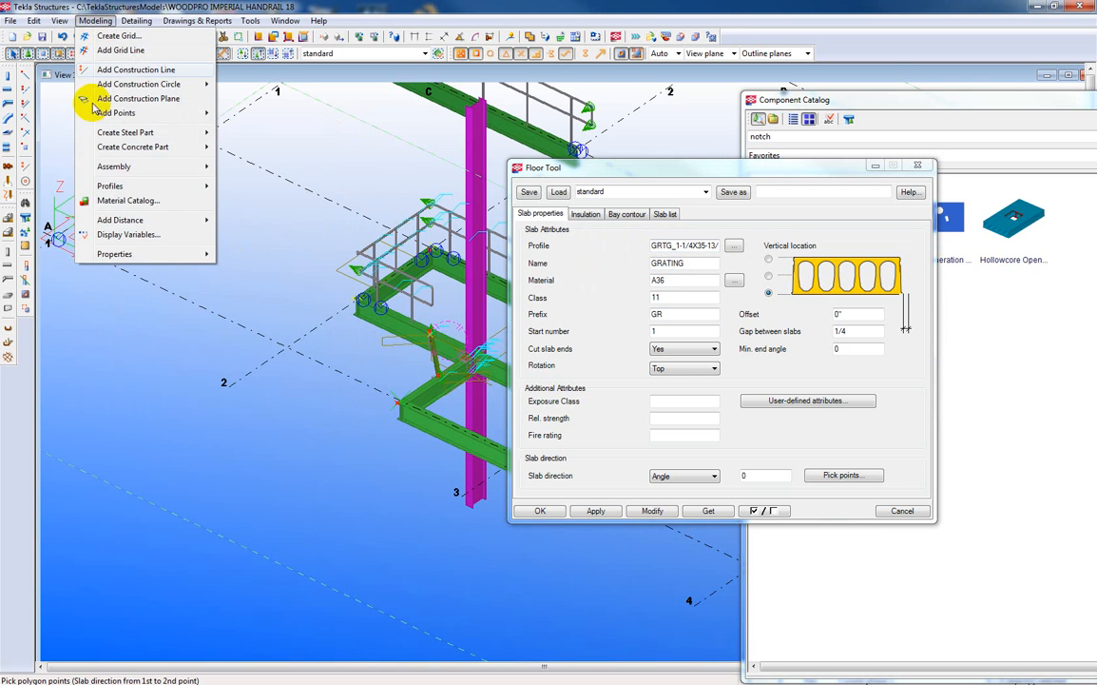
pyautogui.moveTo(109, 187)
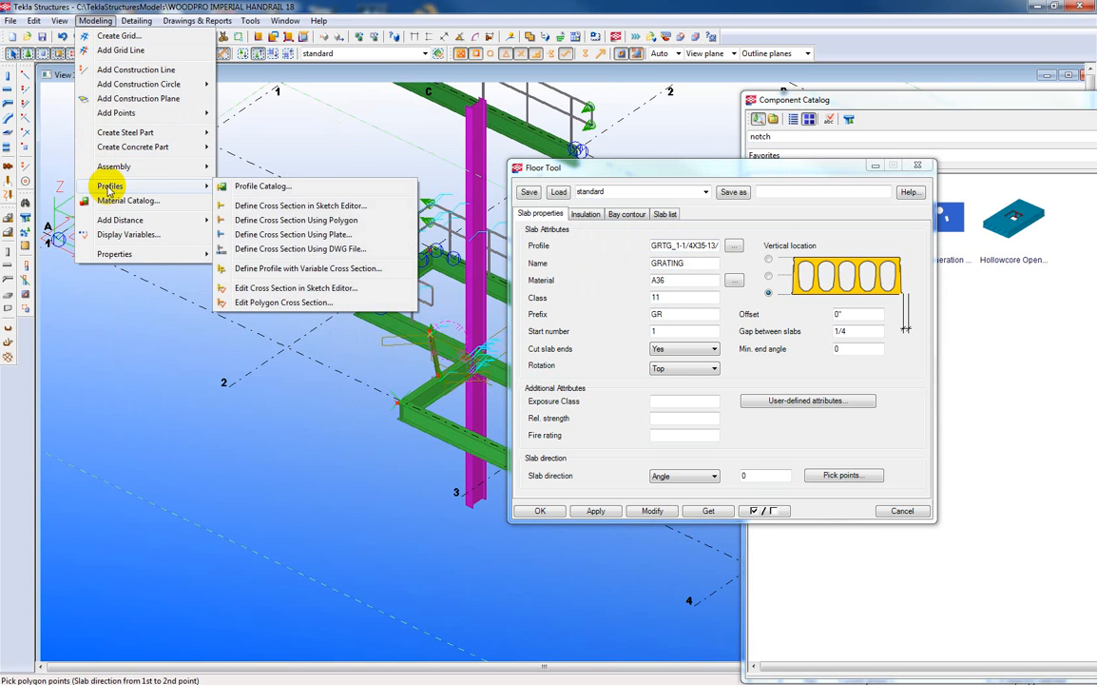
pyautogui.click(257, 186)
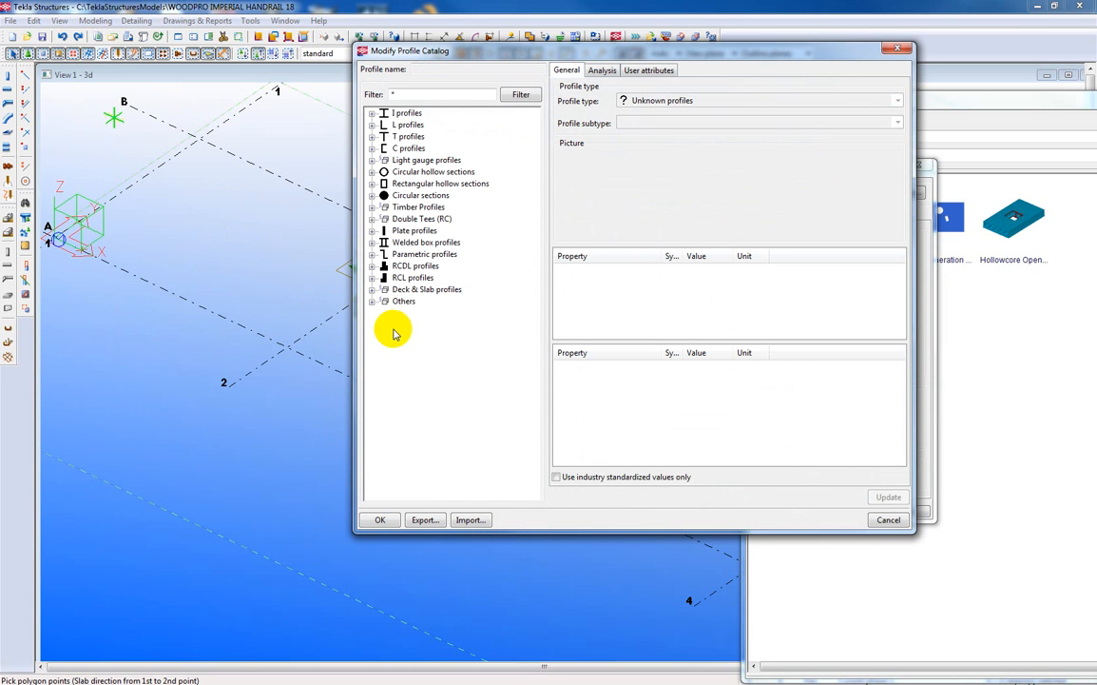
pyautogui.click(371, 230)
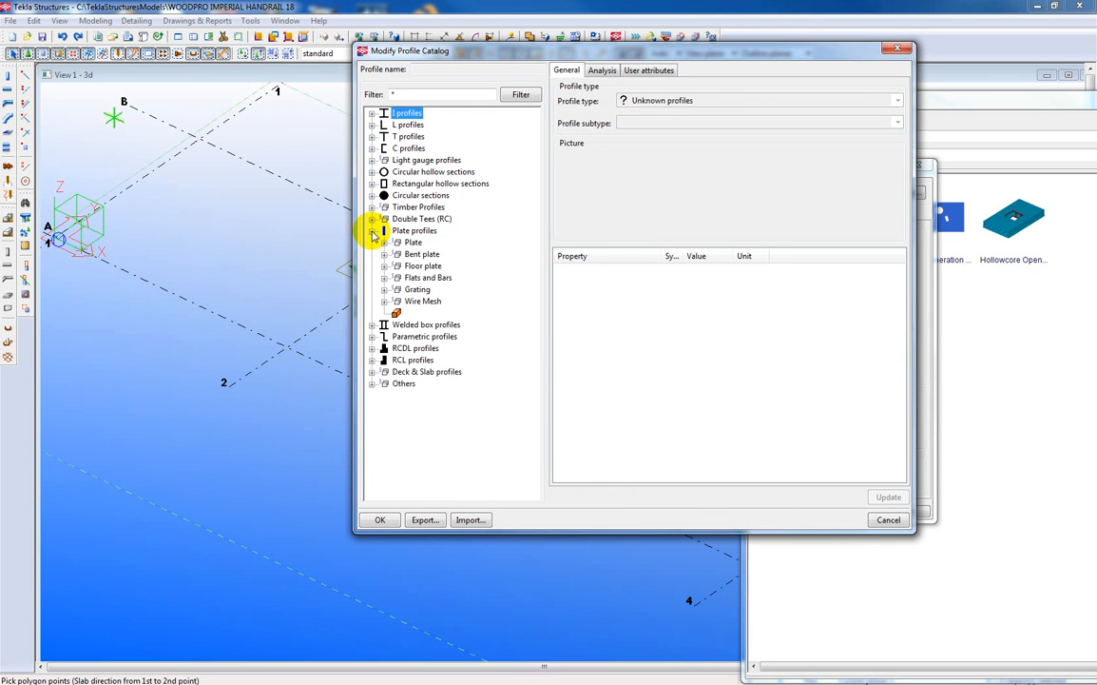
pyautogui.click(411, 289)
pyautogui.click(384, 289)
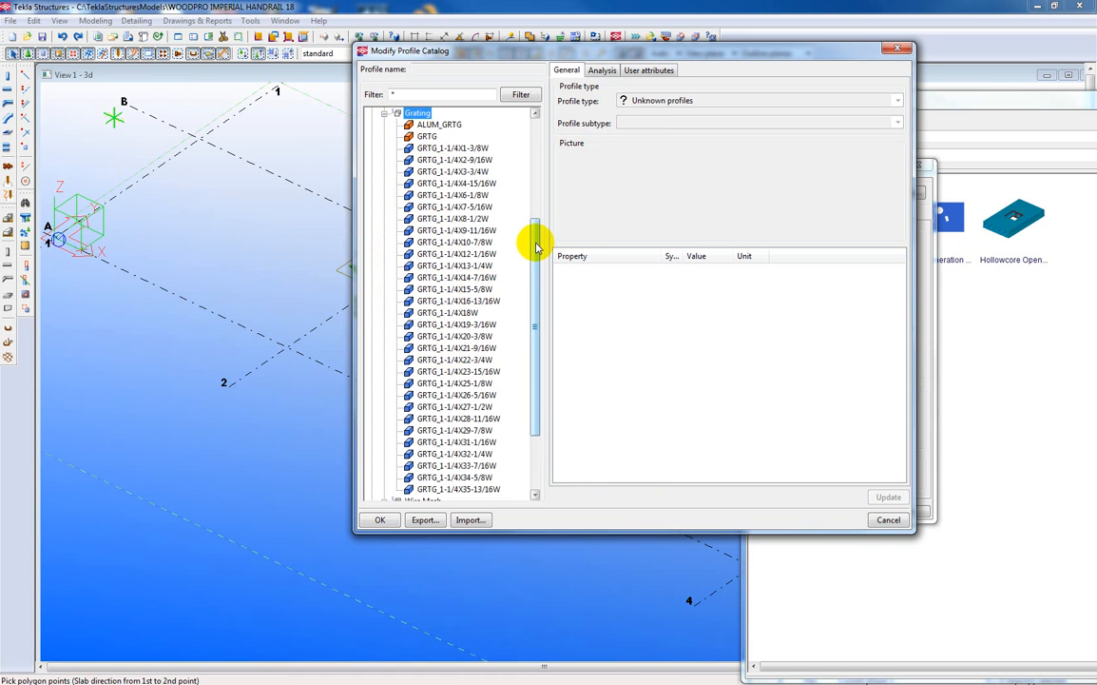
pyautogui.moveTo(533, 247); pyautogui.dragTo(522, 135)
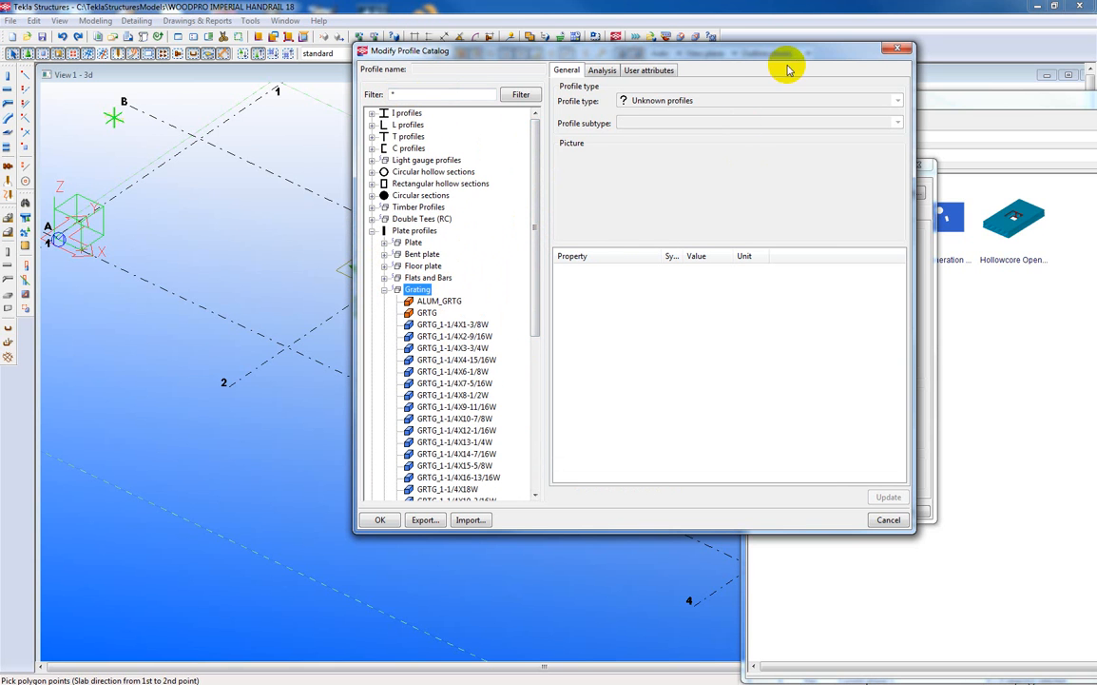
pyautogui.click(815, 54)
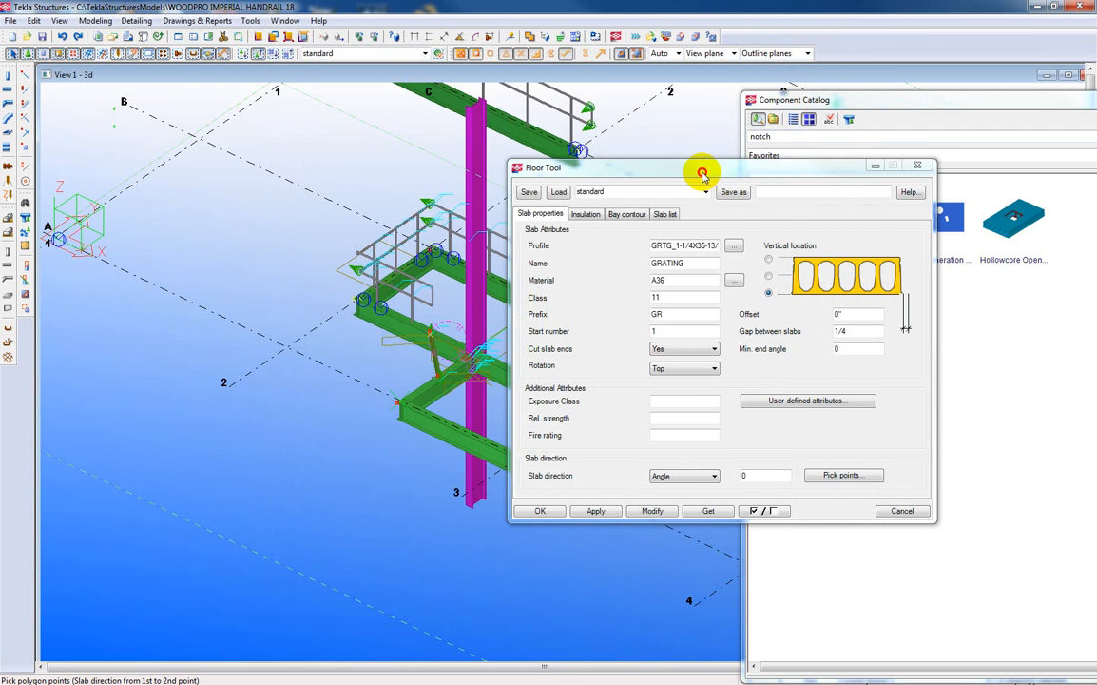
# Review the Floor Tool's slab profile, name, material, class, prefix, start number and gap between slabs.
pyautogui.moveTo(703, 171); pyautogui.dragTo(726, 128)
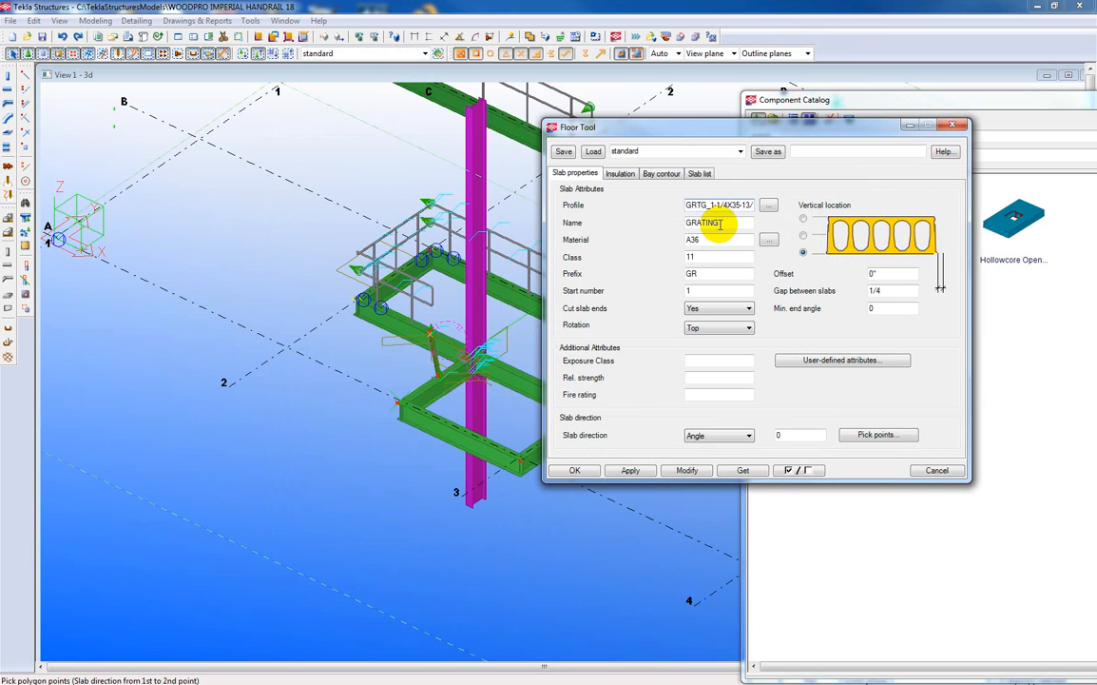
pyautogui.moveTo(686, 204); pyautogui.dragTo(771, 212)
pyautogui.click(768, 205)
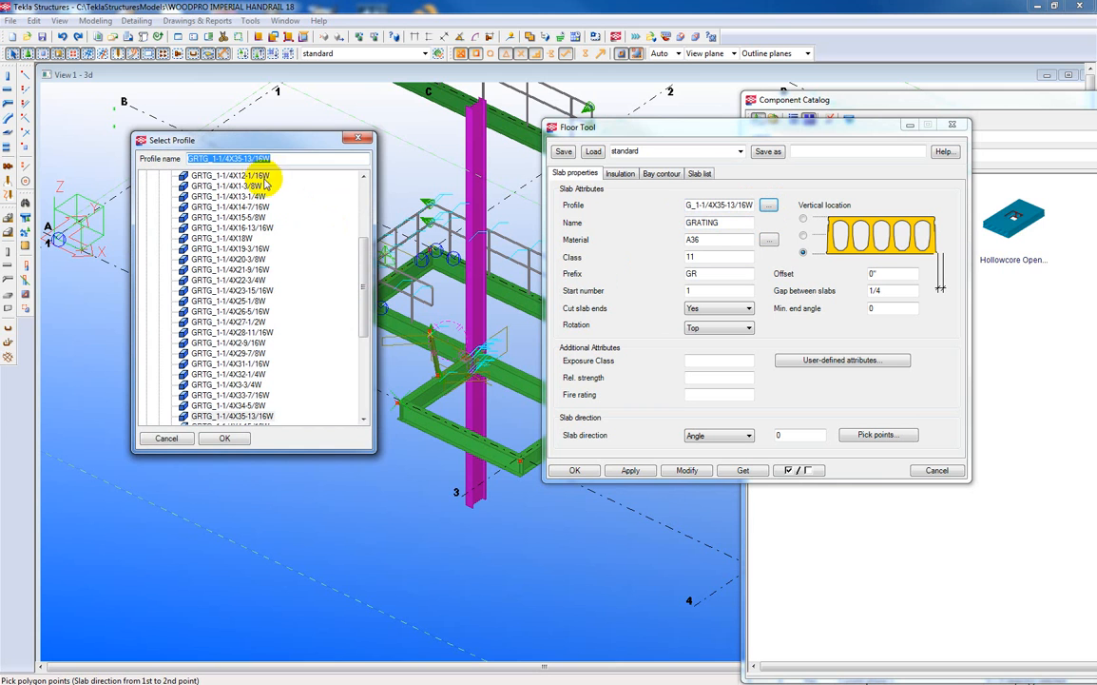
pyautogui.click(358, 139)
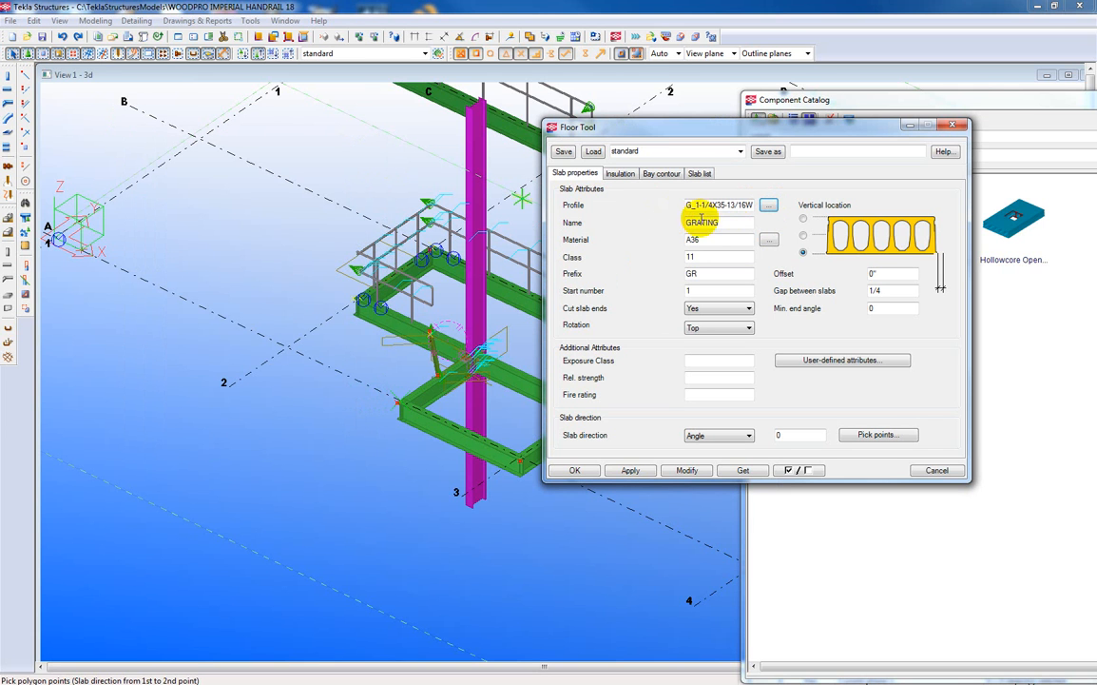
pyautogui.moveTo(718, 221); pyautogui.dragTo(654, 240)
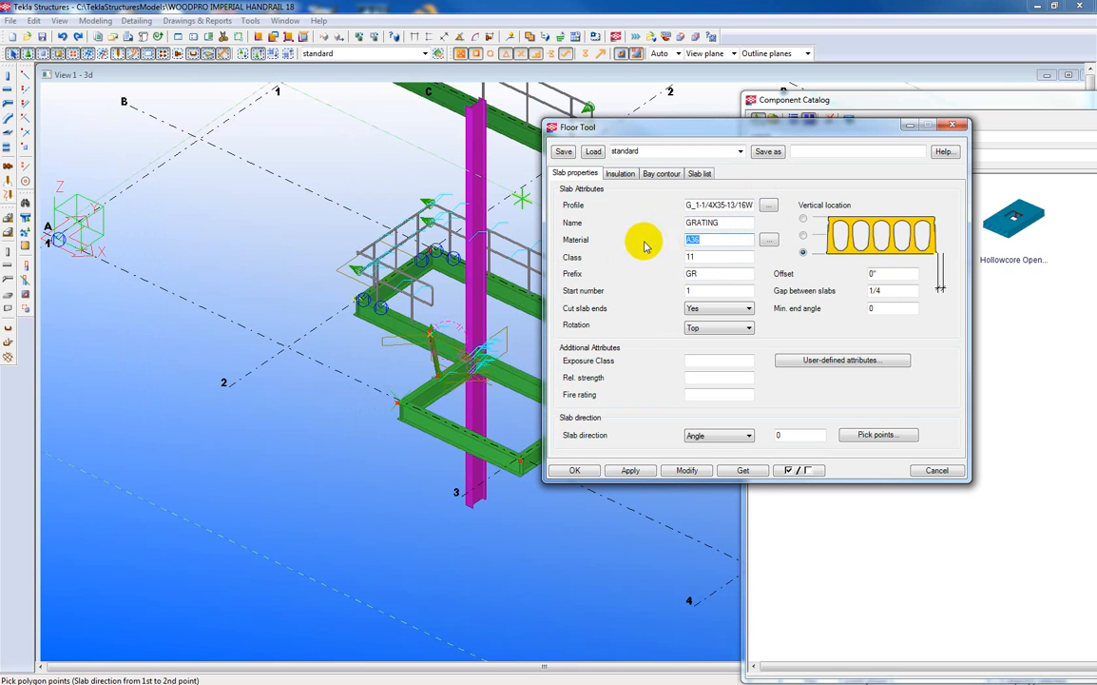
pyautogui.click(691, 240)
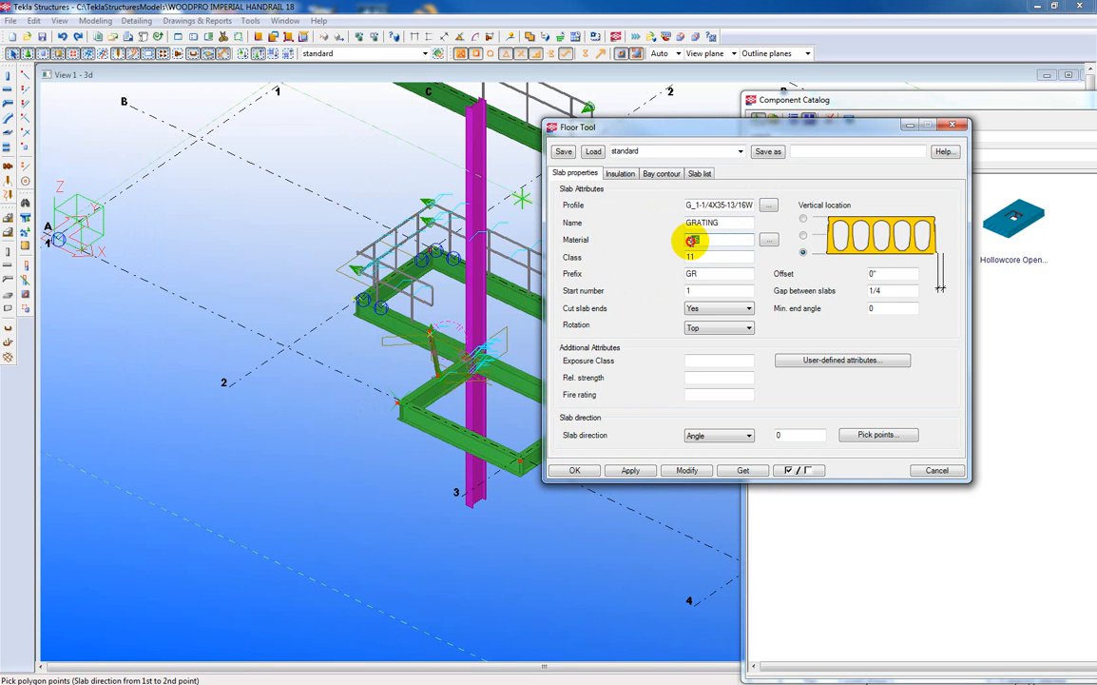
pyautogui.doubleClick(721, 239)
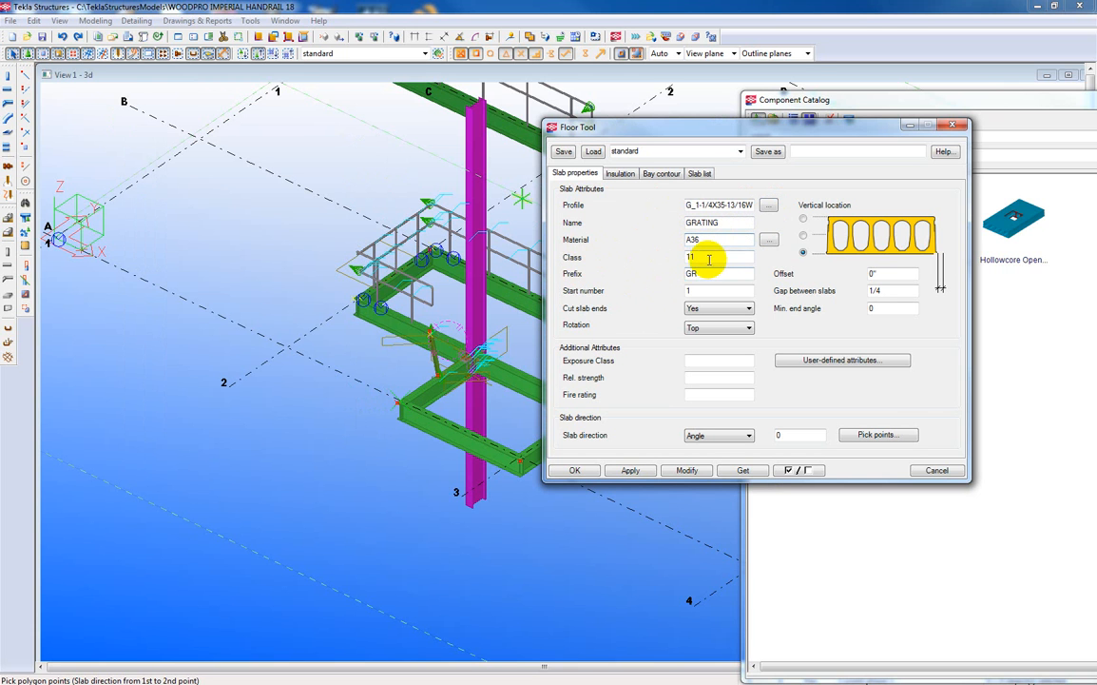
pyautogui.moveTo(703, 256); pyautogui.dragTo(643, 258)
pyautogui.moveTo(710, 273); pyautogui.dragTo(756, 290)
pyautogui.click(674, 290)
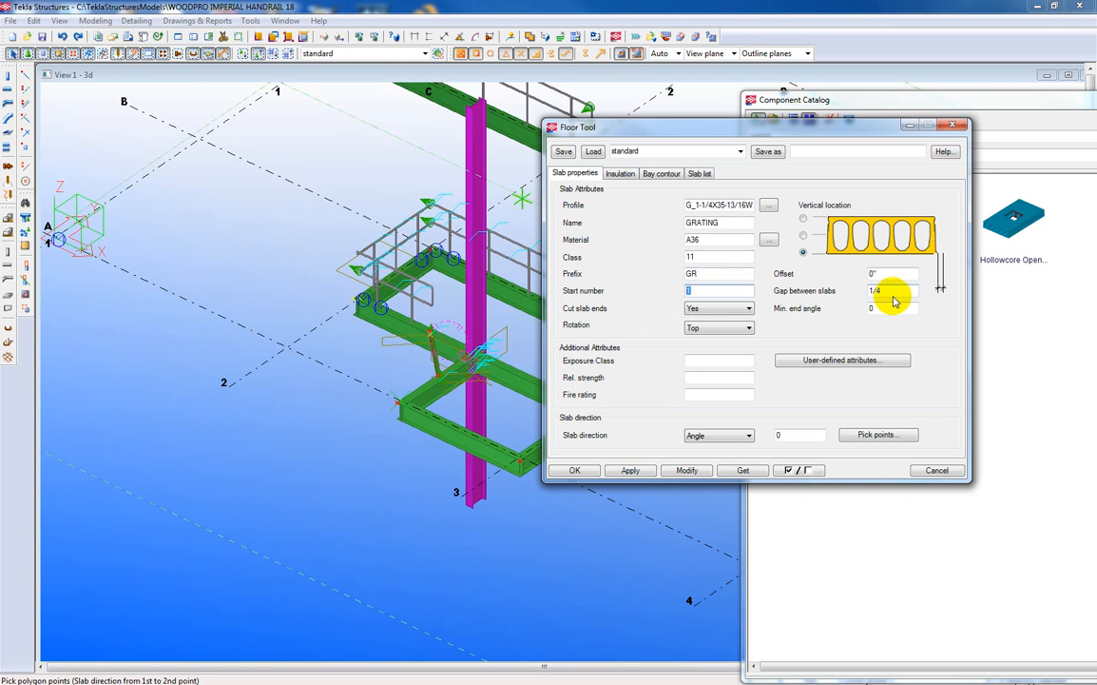
pyautogui.moveTo(888, 291); pyautogui.dragTo(867, 291)
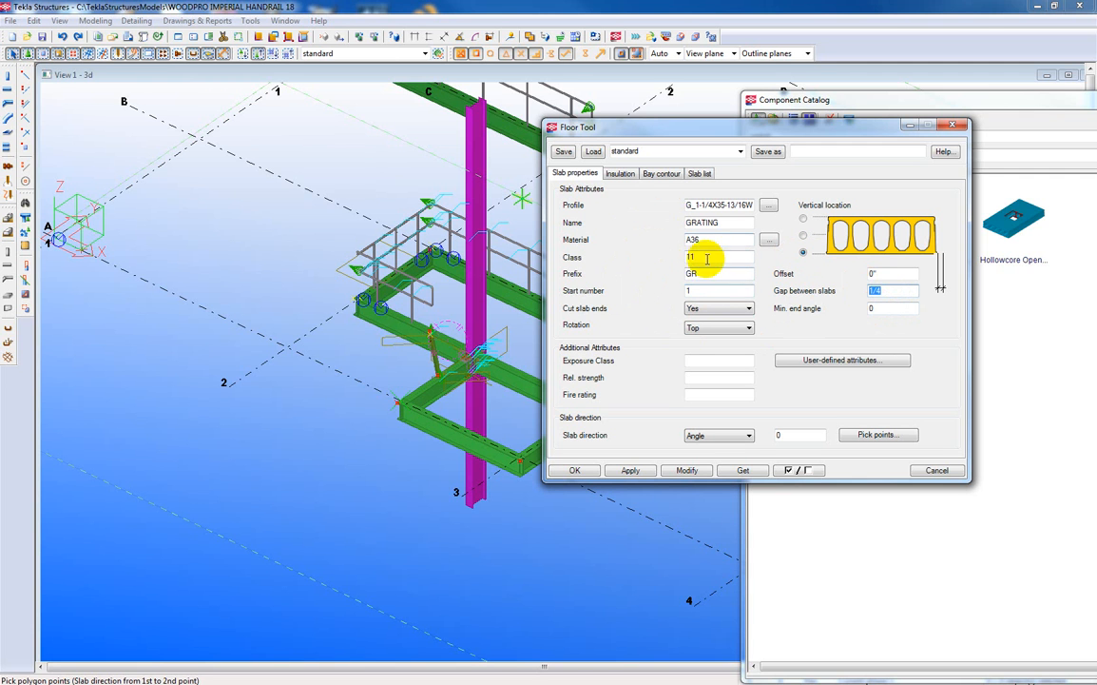
# Look through the Floor Tool's insulation, bay contour and slab list settings.
pyautogui.click(622, 175)
pyautogui.click(661, 174)
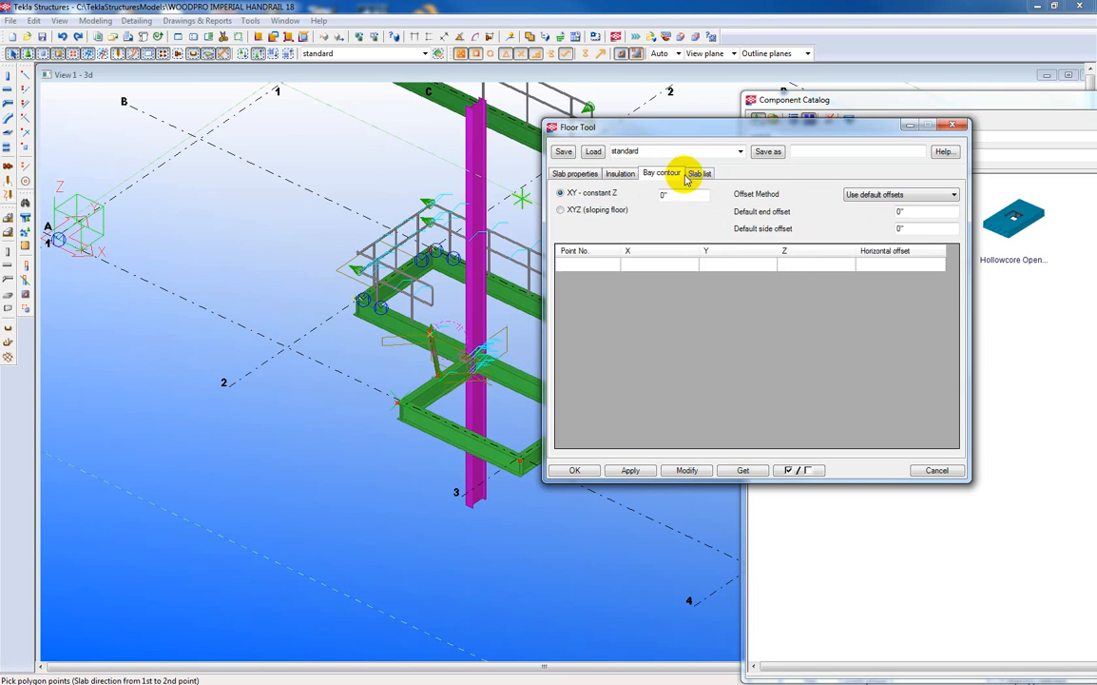
pyautogui.click(701, 173)
pyautogui.click(666, 175)
pyautogui.click(620, 174)
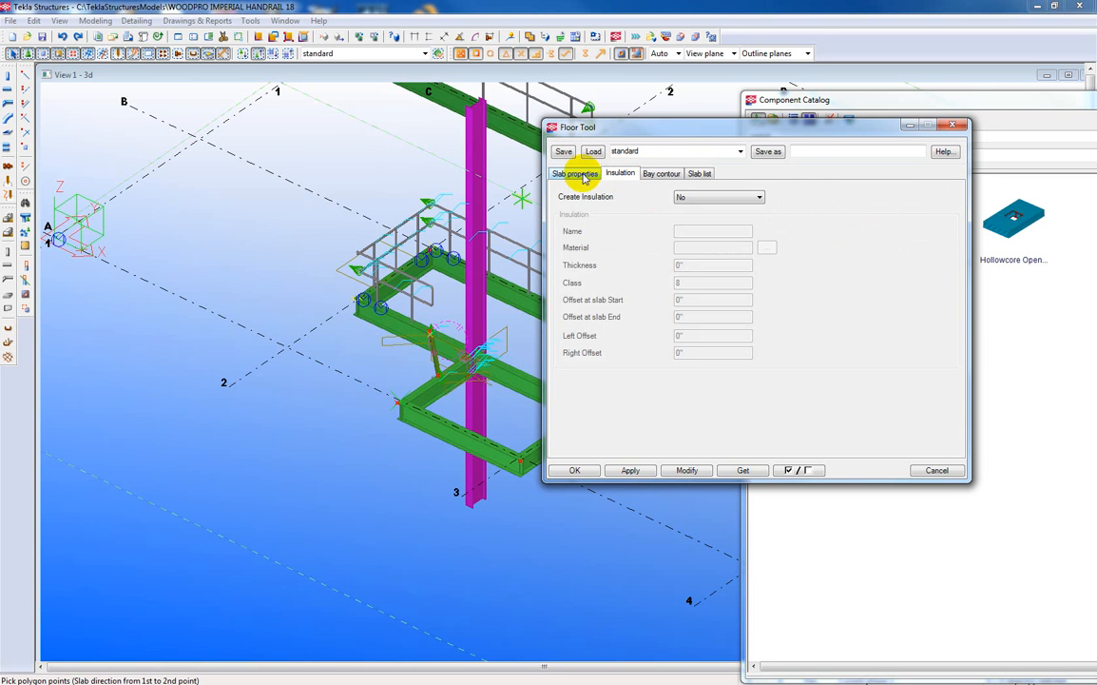
# Save the Floor Tool slab settings as a preset named Grating and accept them.
pyautogui.click(575, 174)
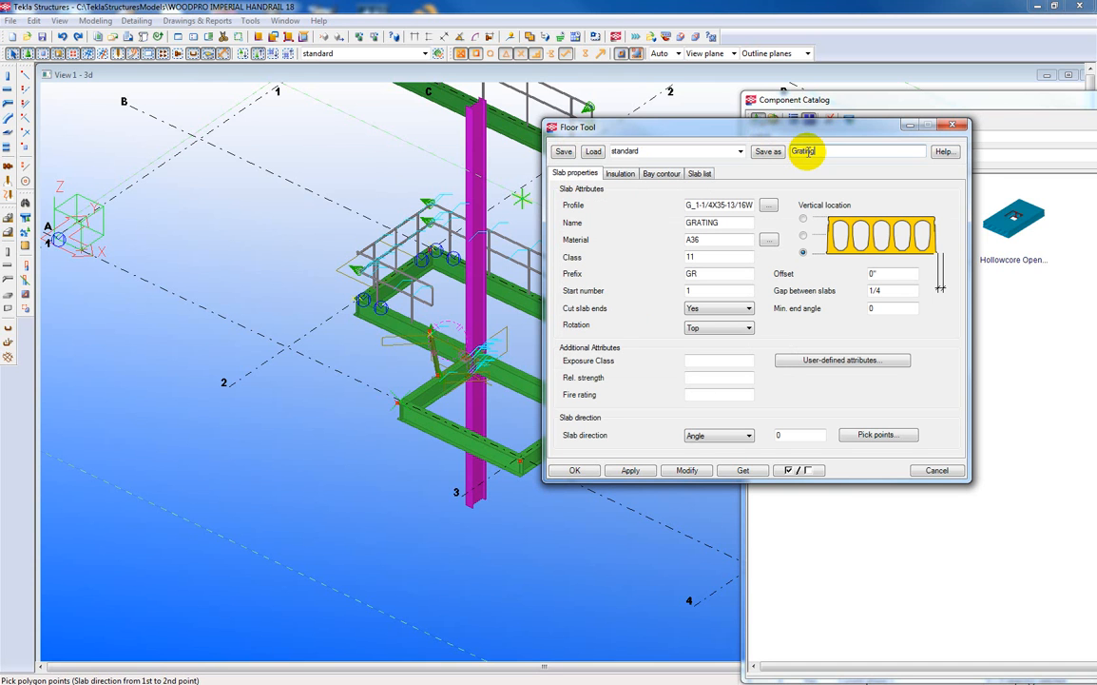
pyautogui.click(771, 154)
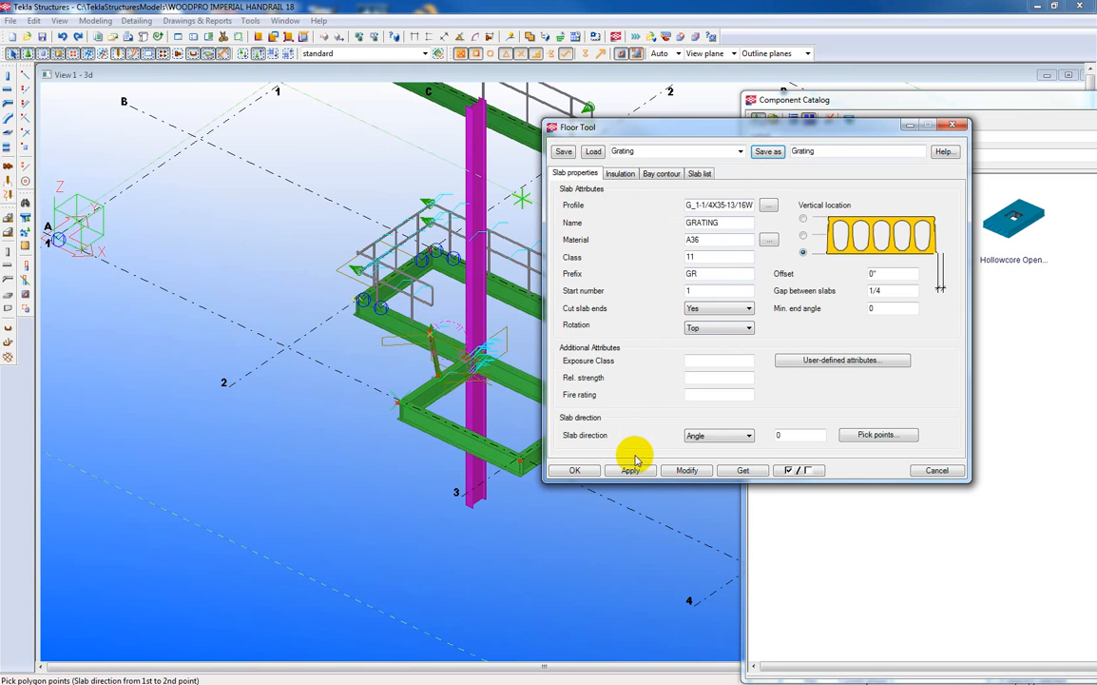
pyautogui.click(576, 469)
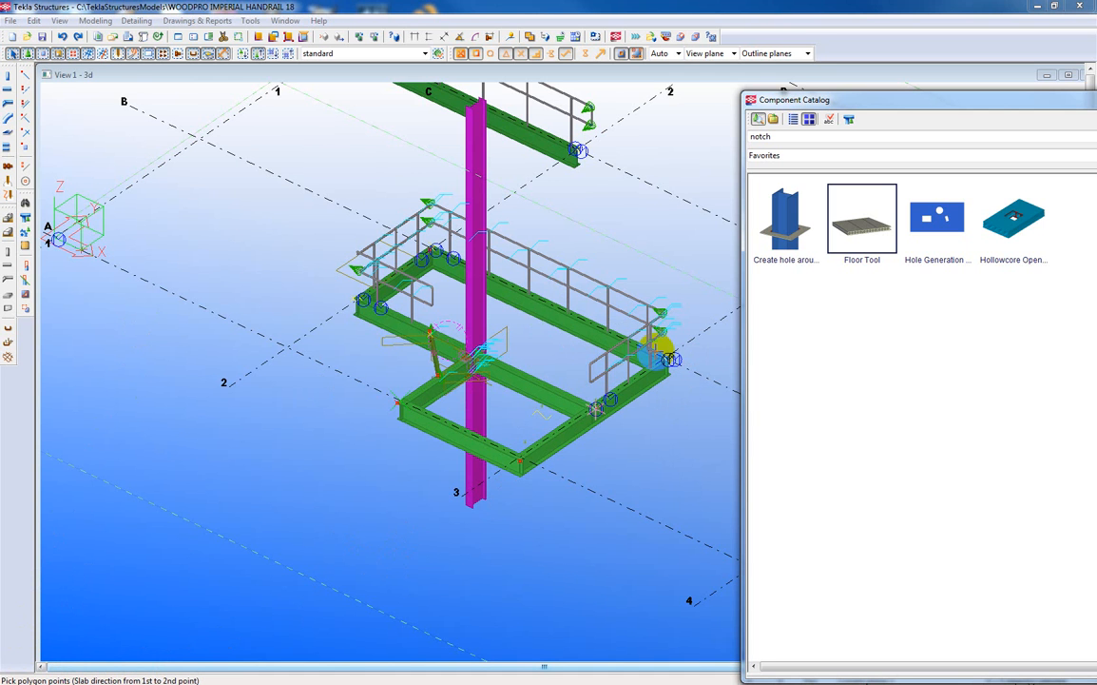
# Start the floor polygon at the platform's outer corner beside the handrail and pick the two outer corners of the projecting bay.
pyautogui.scroll(8, 671, 358)
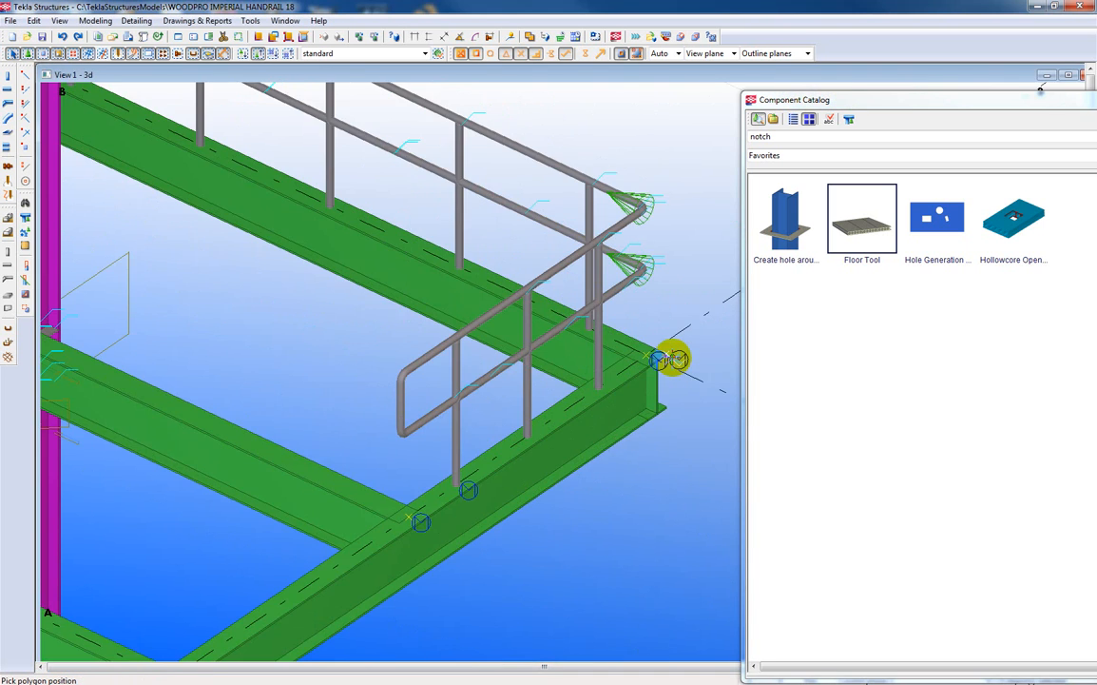
pyautogui.scroll(5, 659, 350)
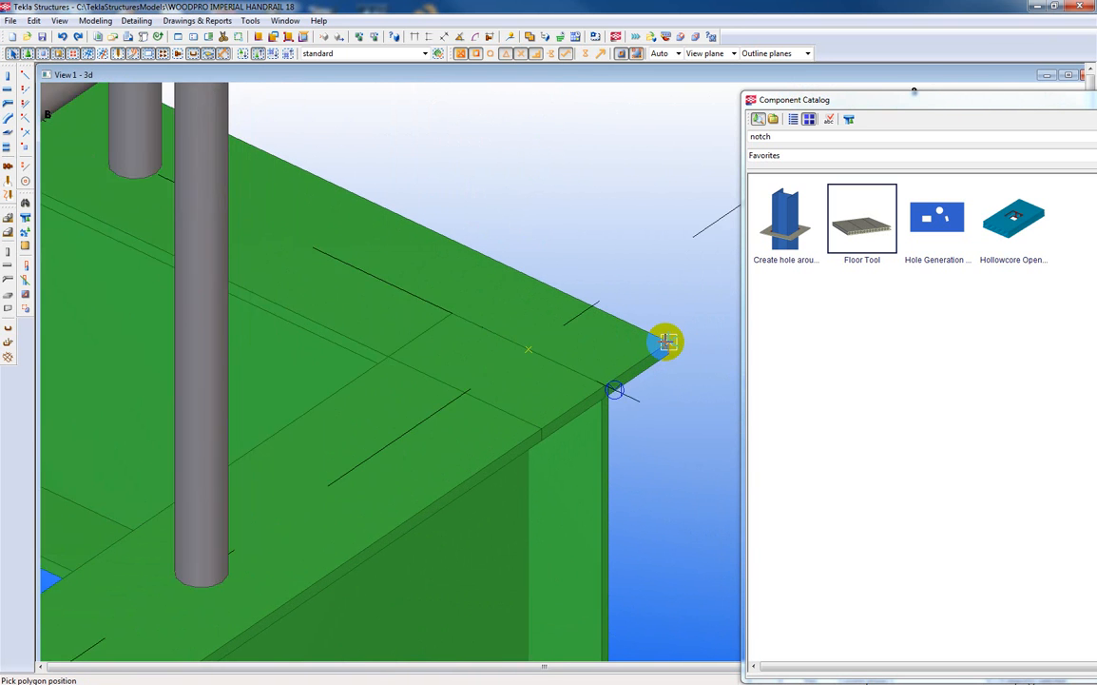
pyautogui.scroll(-10, 672, 344)
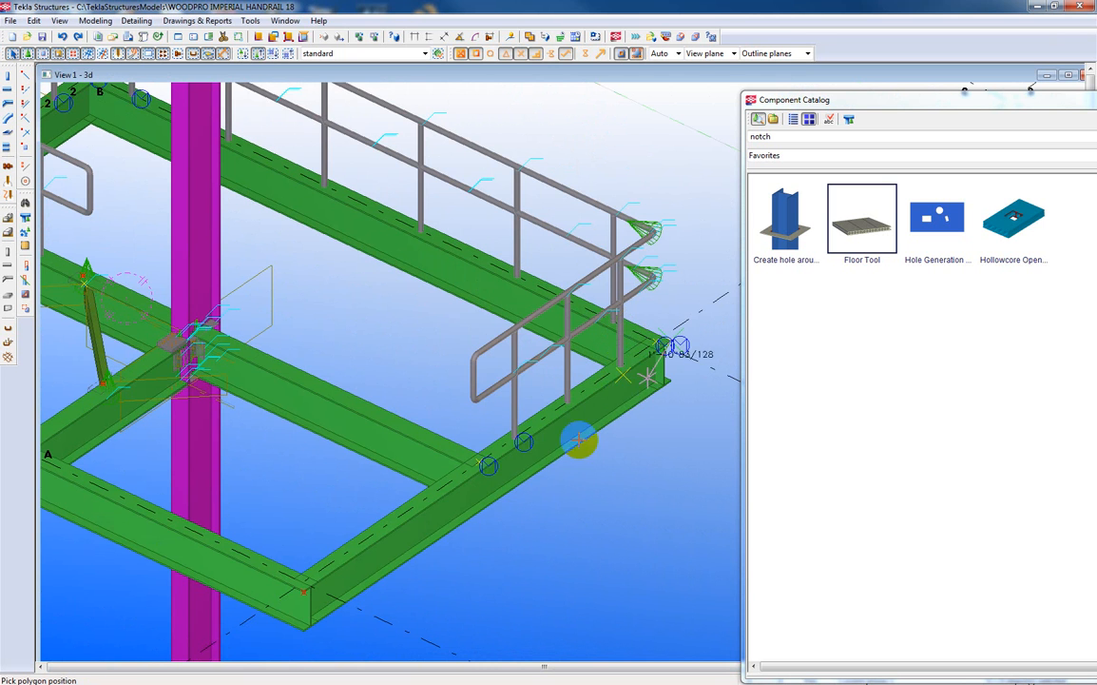
pyautogui.click(306, 589)
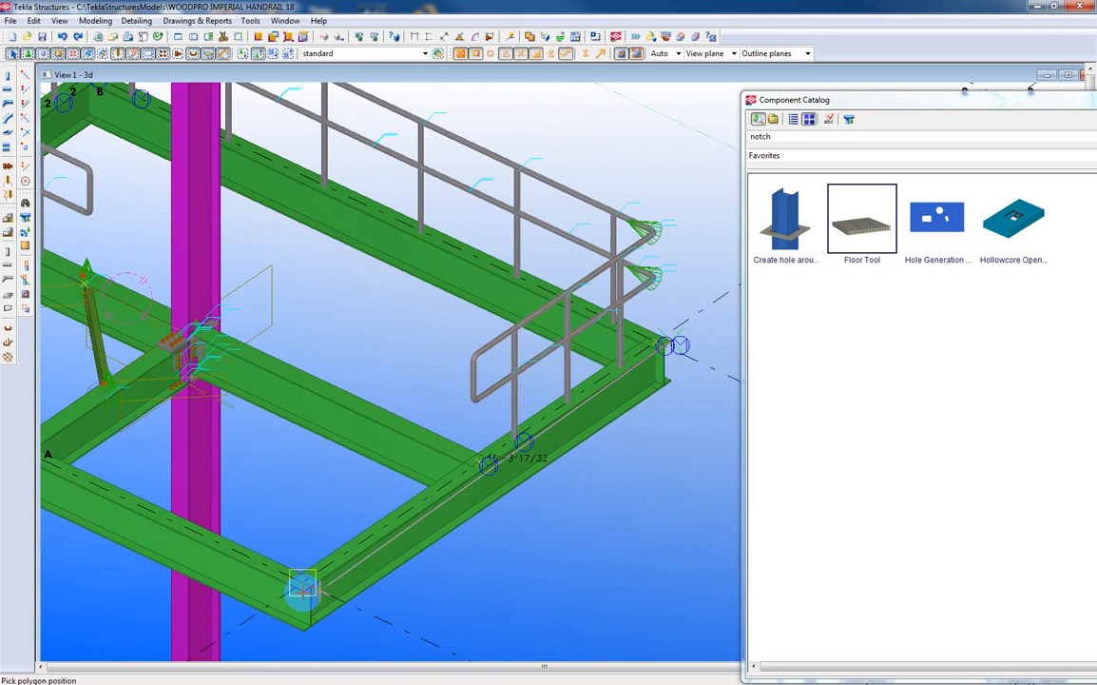
pyautogui.press('Left')
pyautogui.press('Left')
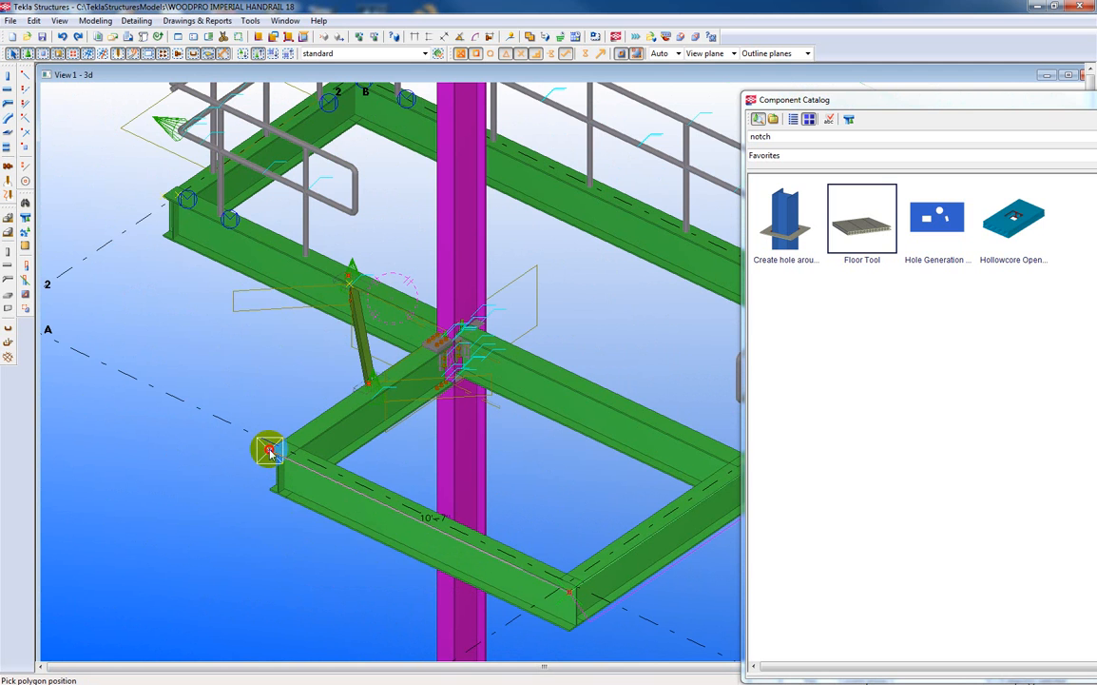
pyautogui.click(270, 450)
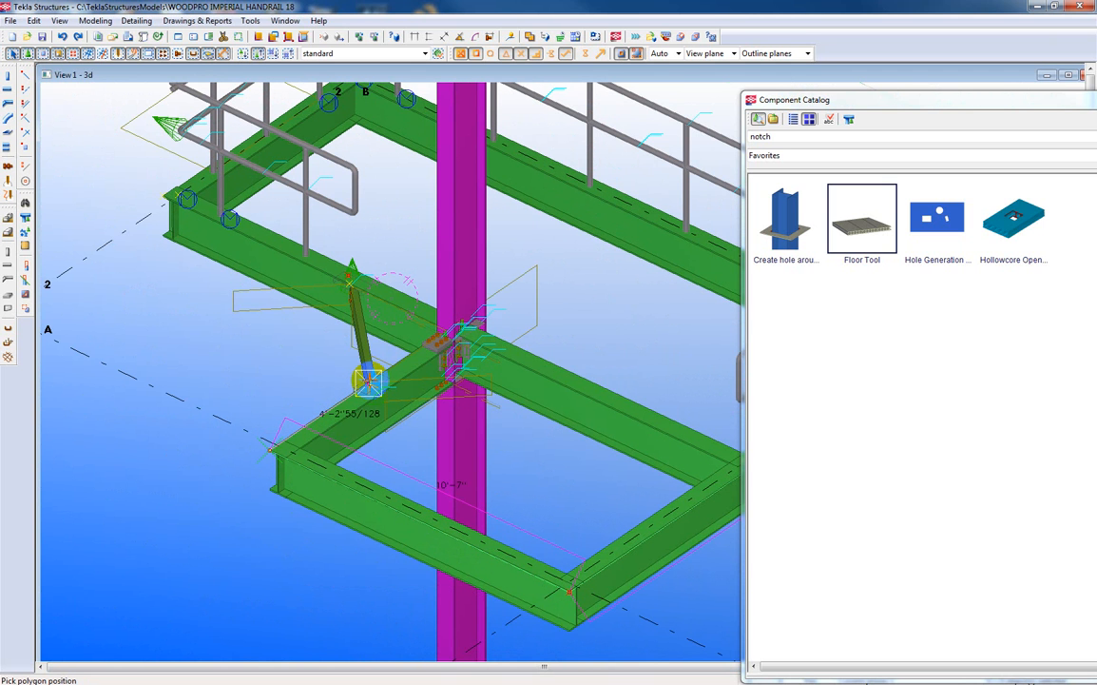
# Continue the floor polygon through both ends of the diagonal member and the two platform corners at the far handrail.
pyautogui.click(371, 385)
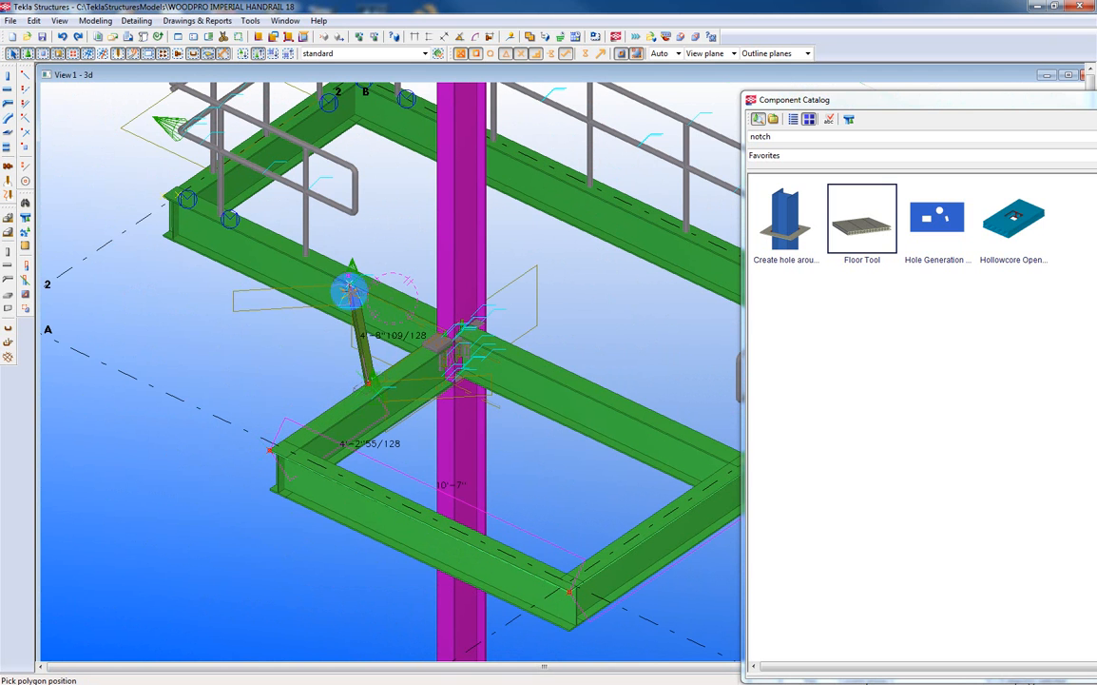
pyautogui.scroll(5, 350, 286)
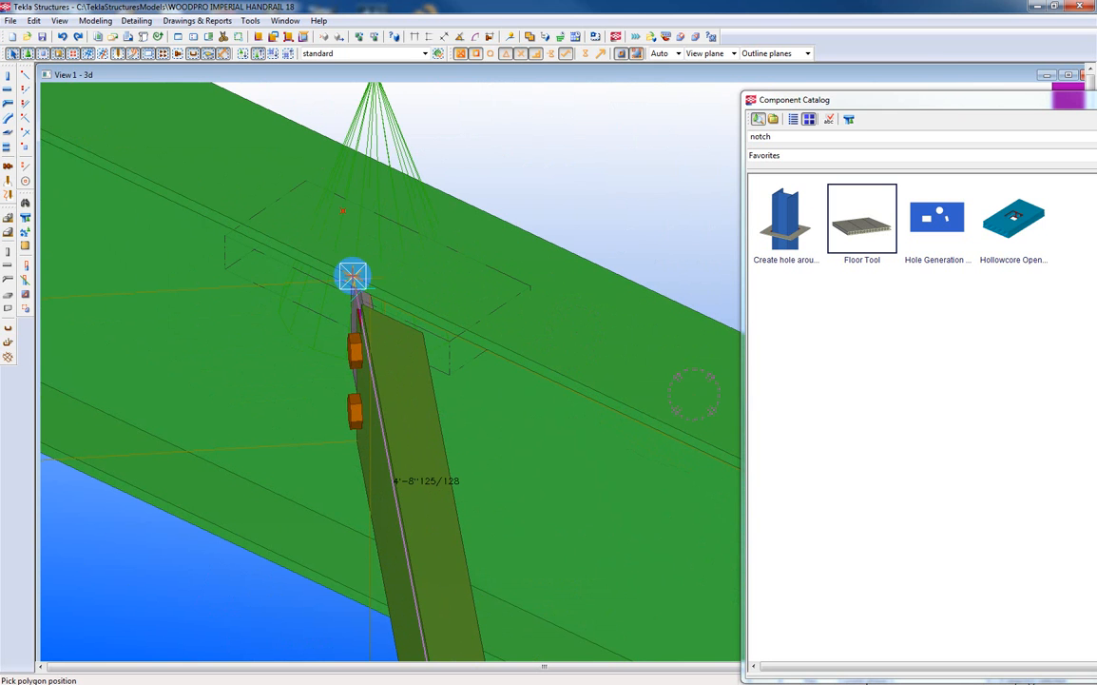
pyautogui.scroll(-5, 352, 275)
pyautogui.scroll(-1, 352, 276)
pyautogui.click(352, 276)
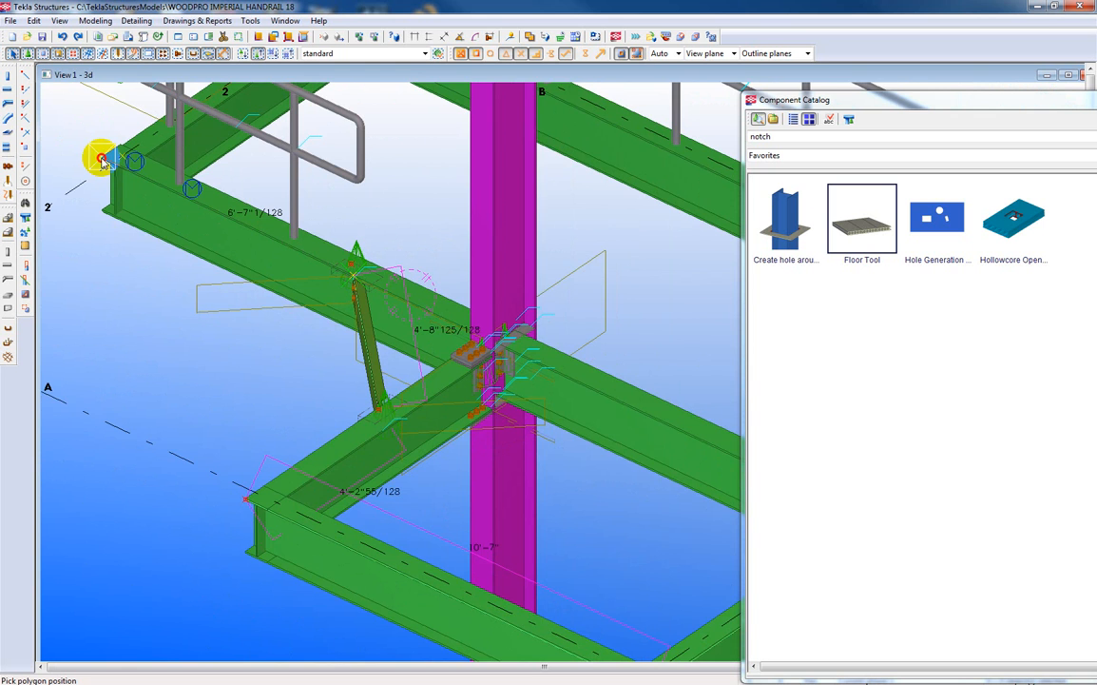
pyautogui.click(101, 157)
pyautogui.press('Up')
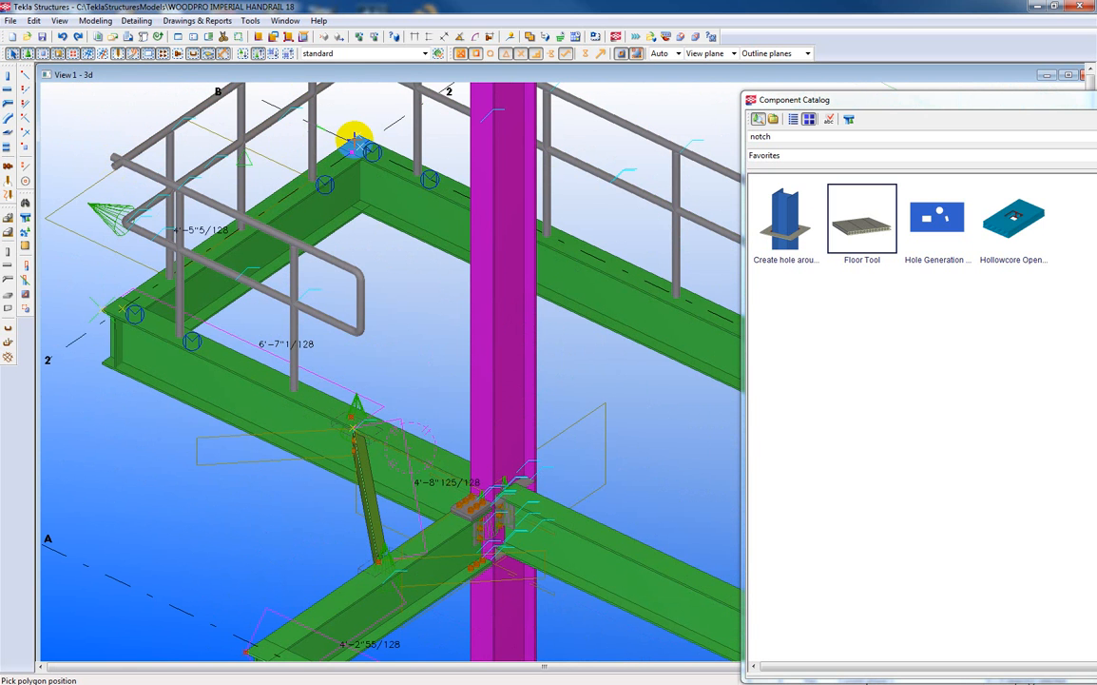
pyautogui.click(359, 136)
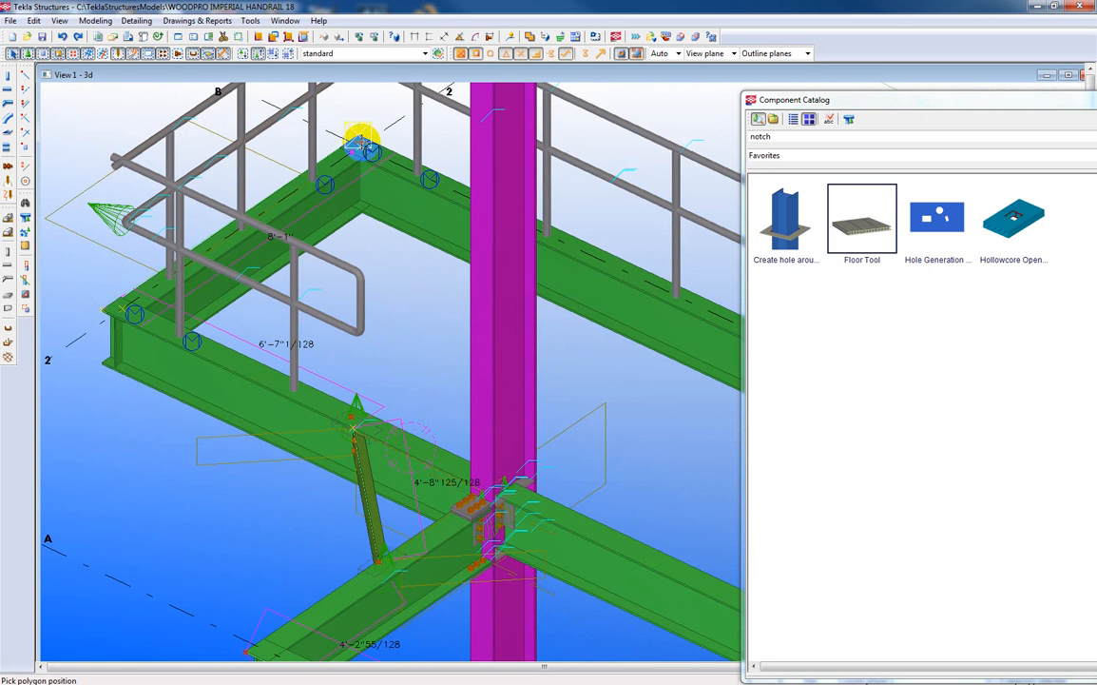
# Close the floor polygon at its starting corner to create the grating floor, dismiss the cast unit warning and end the Floor Tool.
pyautogui.press('Right')
pyautogui.press('Right')
pyautogui.press('Right')
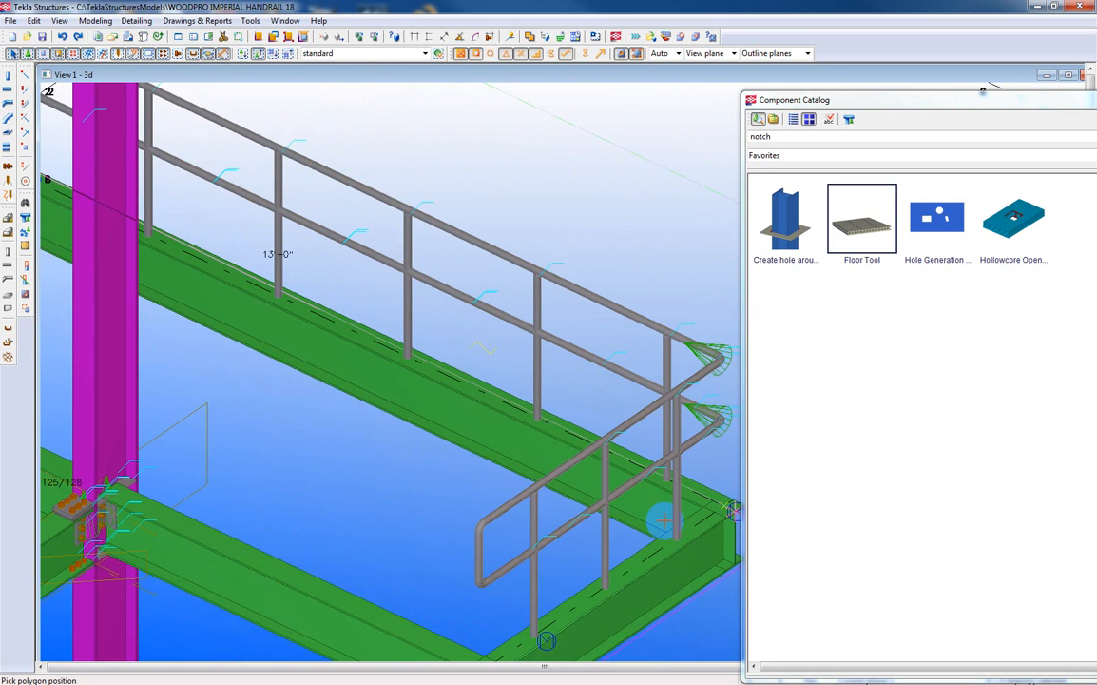
pyautogui.press('Right')
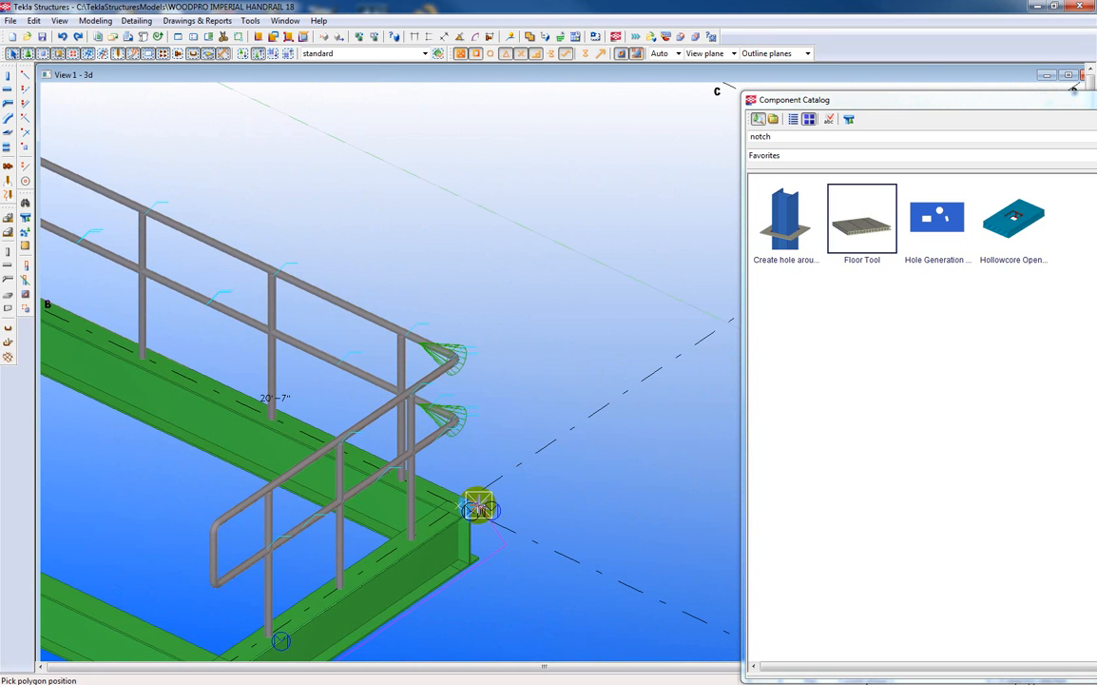
pyautogui.click(479, 506)
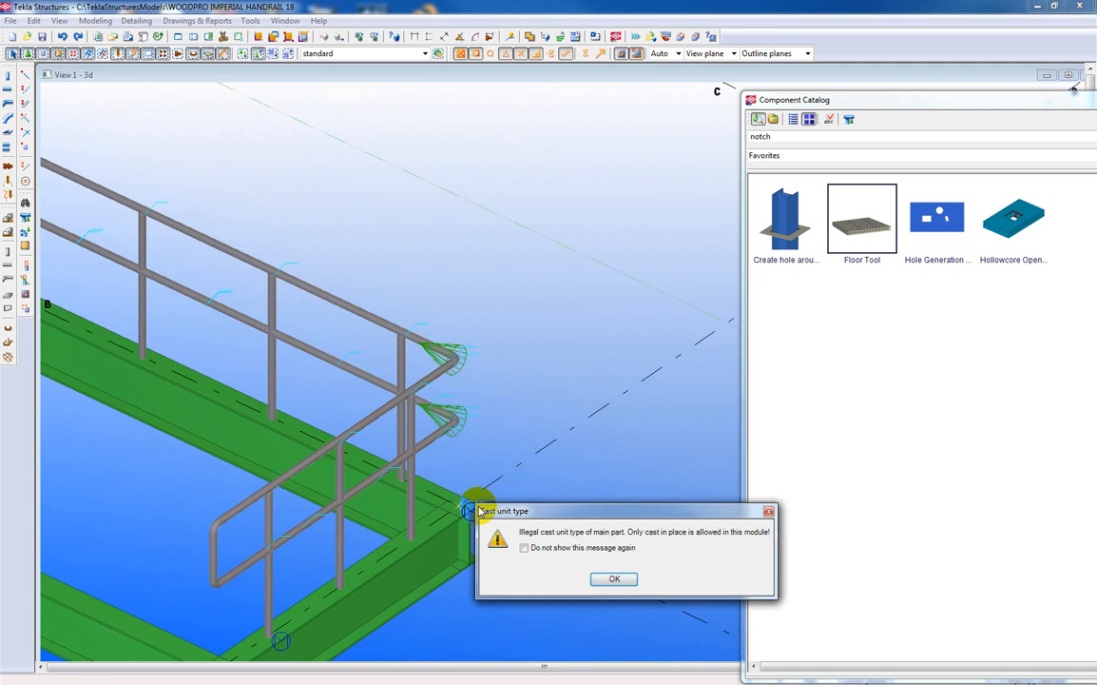
pyautogui.moveTo(539, 511); pyautogui.dragTo(454, 219)
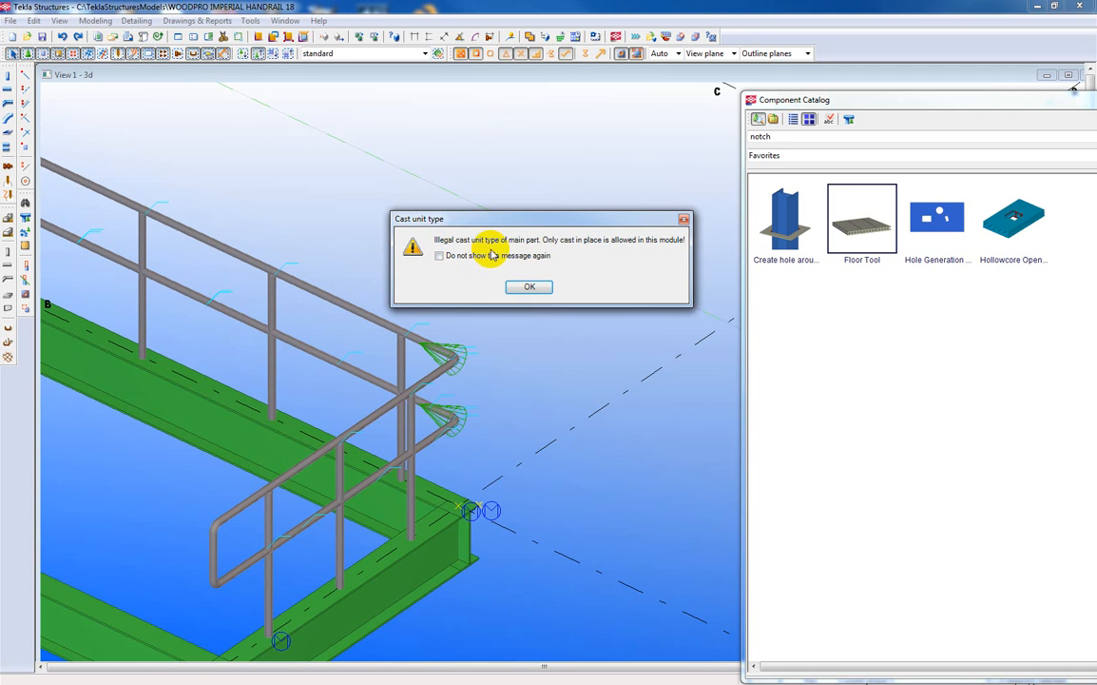
pyautogui.click(526, 287)
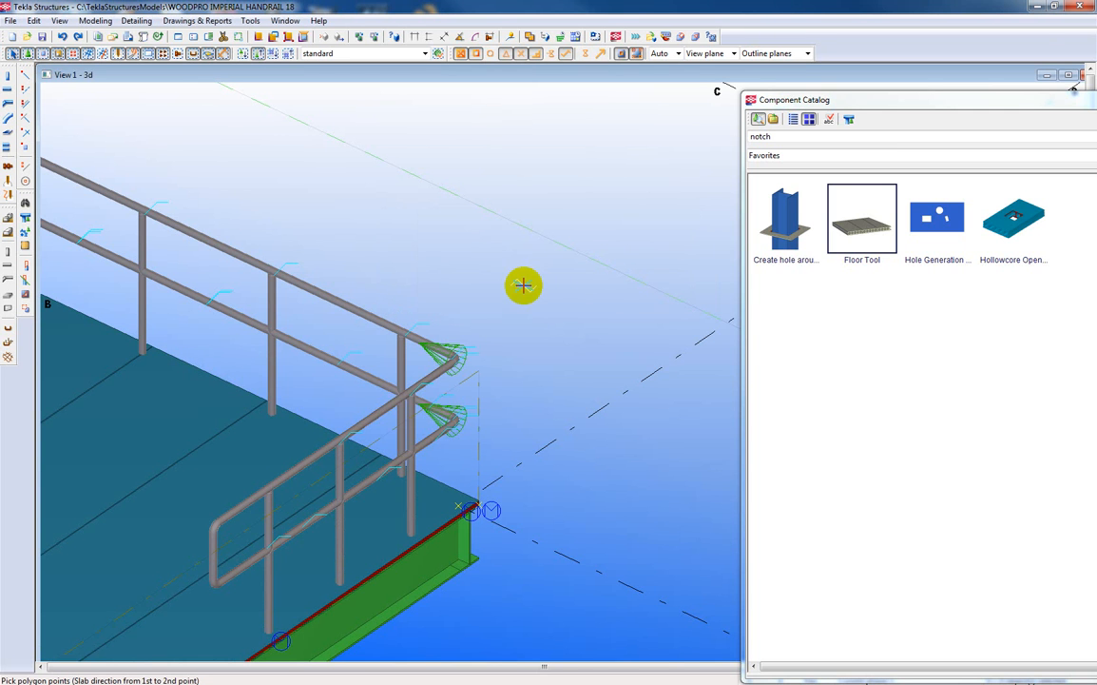
pyautogui.rightClick(549, 364)
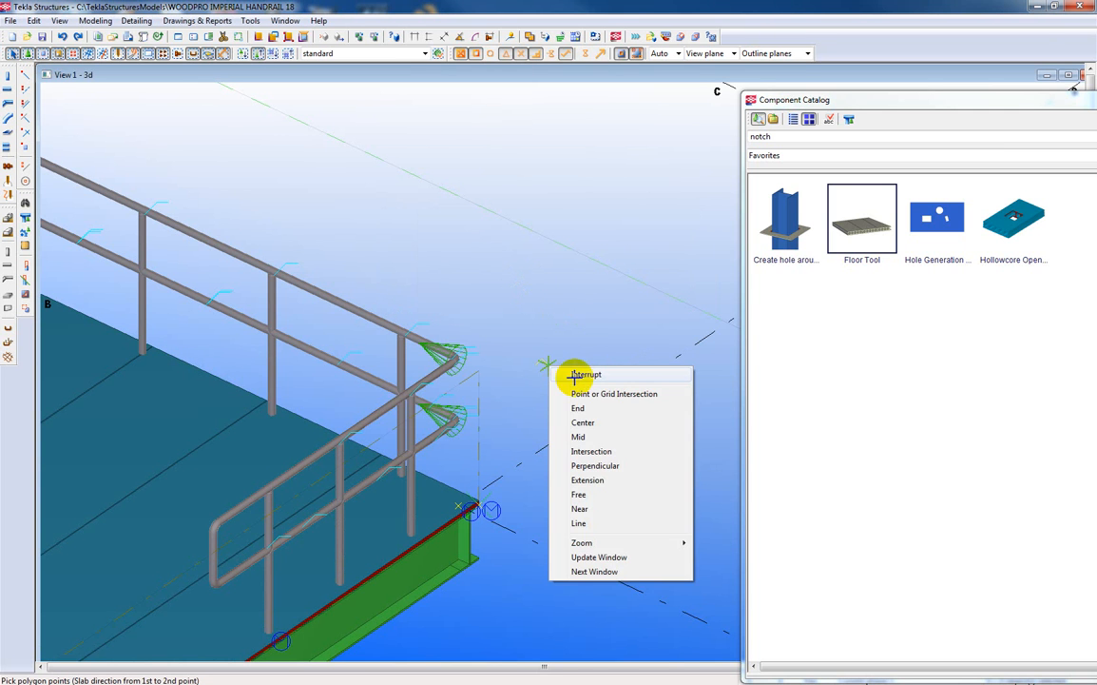
pyautogui.click(574, 378)
# Examine the individual grating panels across the platform, including the edge panel beside the handrail.
pyautogui.moveTo(569, 431); pyautogui.dragTo(660, 168, button='middle')
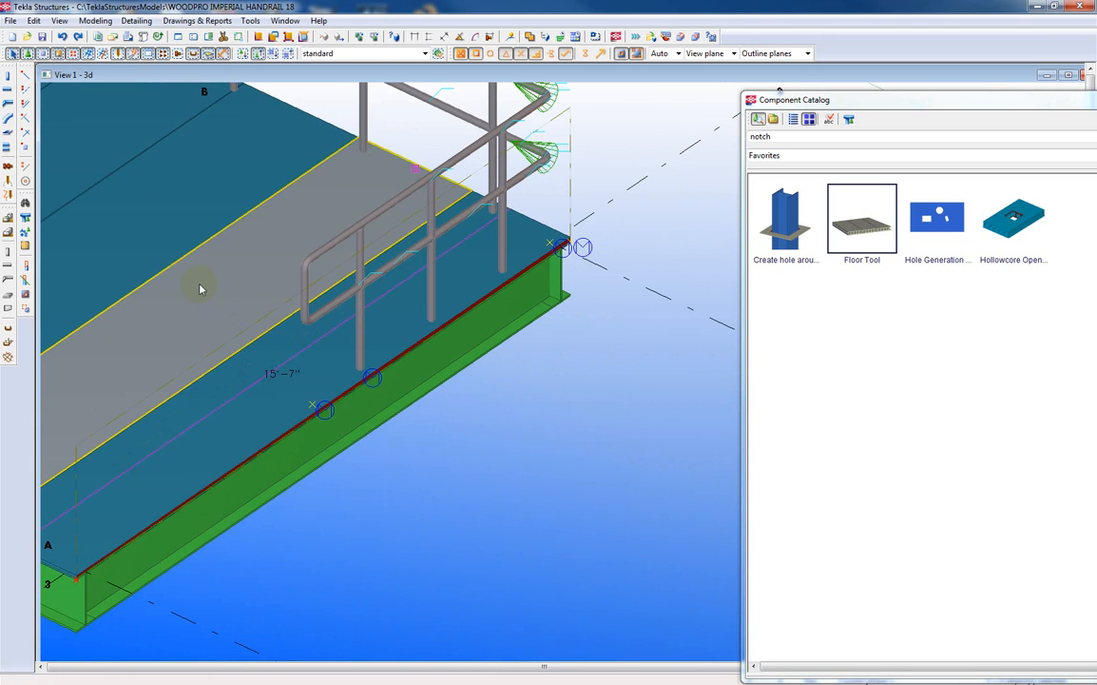
pyautogui.click(153, 252)
pyautogui.moveTo(361, 392); pyautogui.dragTo(816, 434, button='middle')
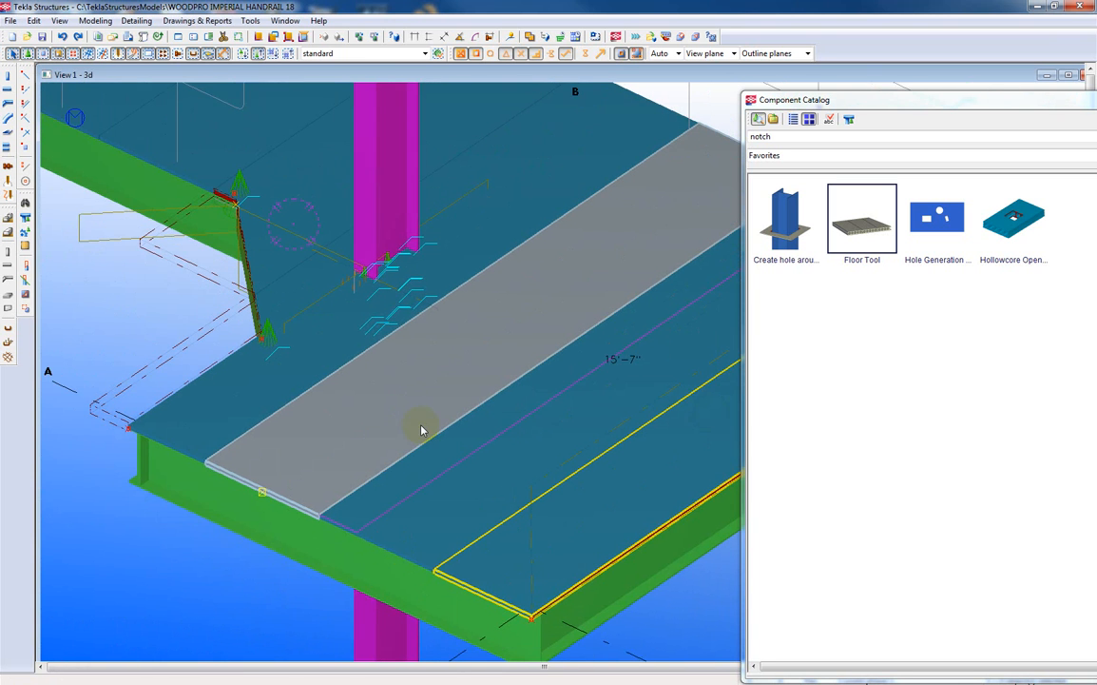
pyautogui.moveTo(421, 430); pyautogui.dragTo(411, 433, button='middle')
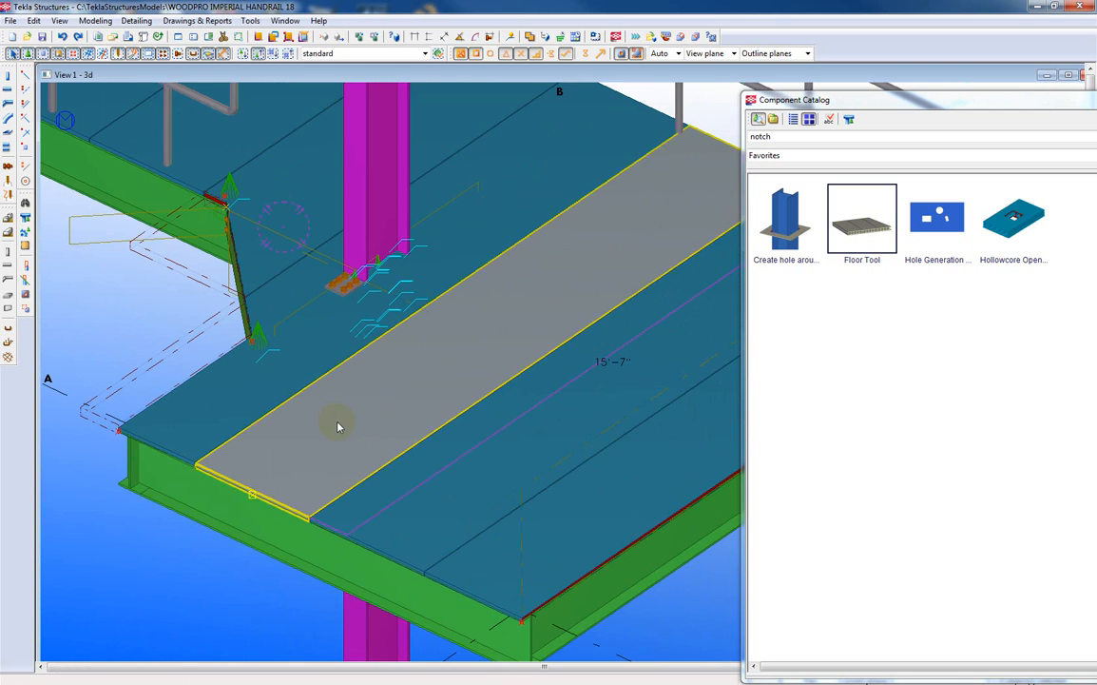
pyautogui.scroll(-3, 338, 426)
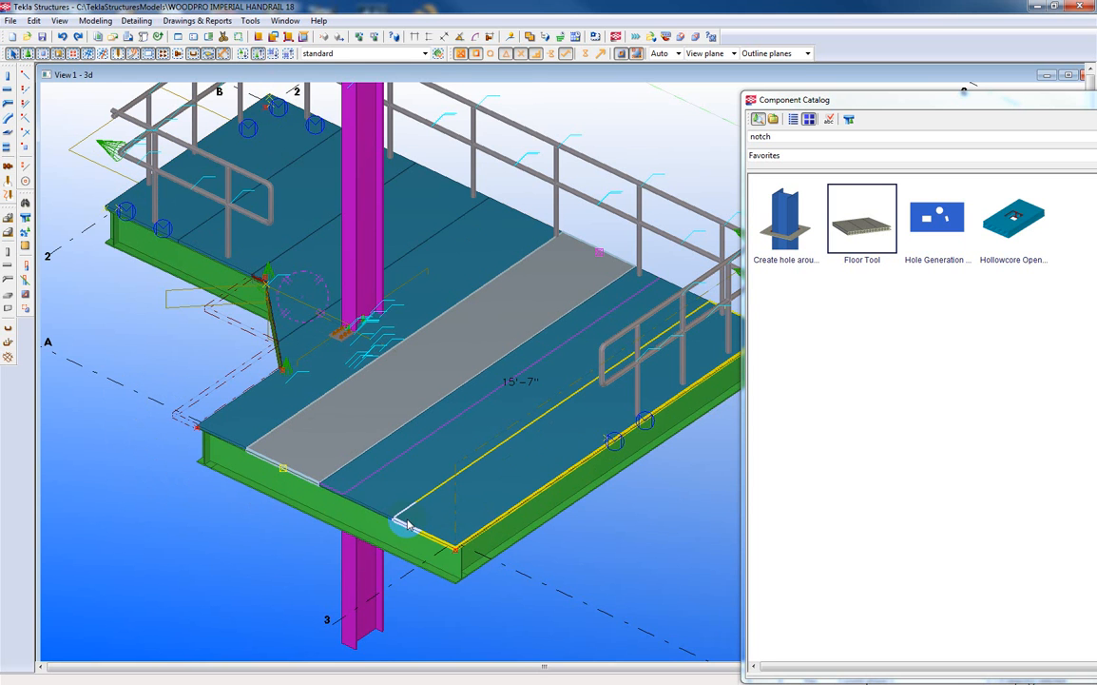
pyautogui.click(503, 484)
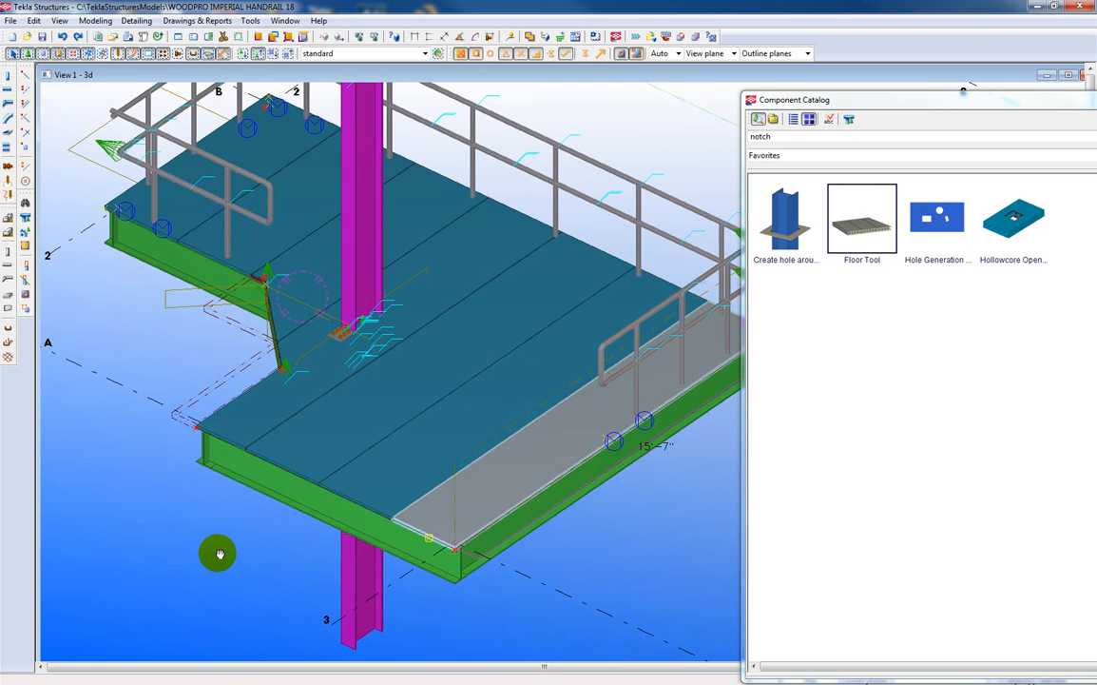
pyautogui.scroll(-2, 216, 559)
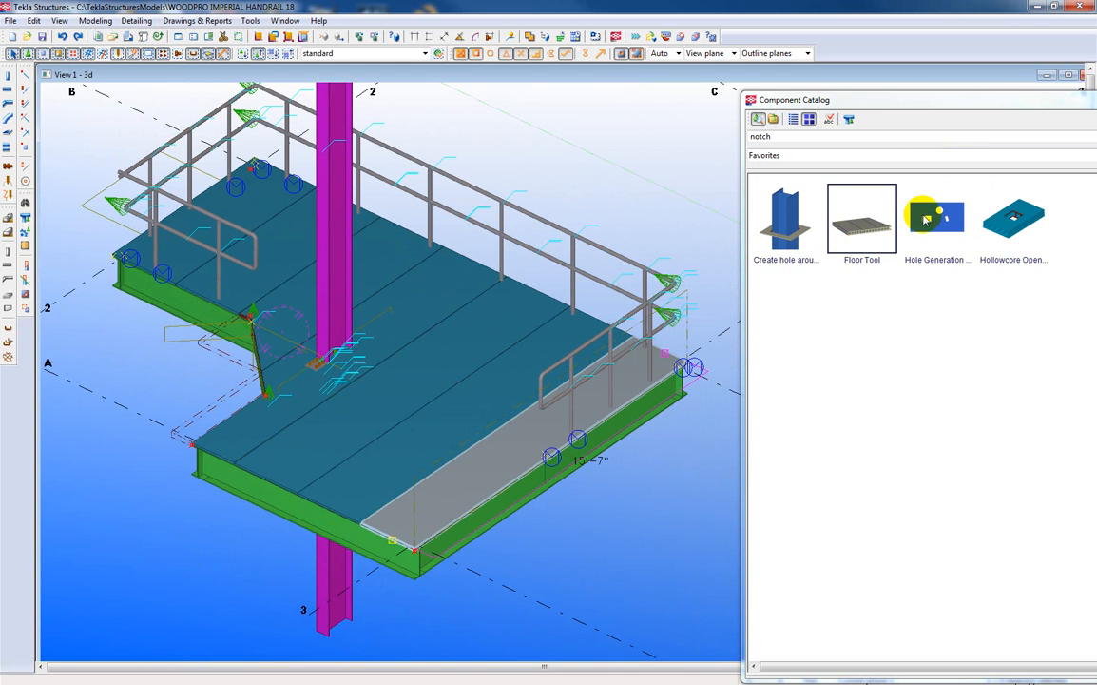
# Open the Create hole around part (92) settings and choose the rectangular hole shape with clearances on all four sides.
pyautogui.moveTo(875, 101); pyautogui.dragTo(855, 86)
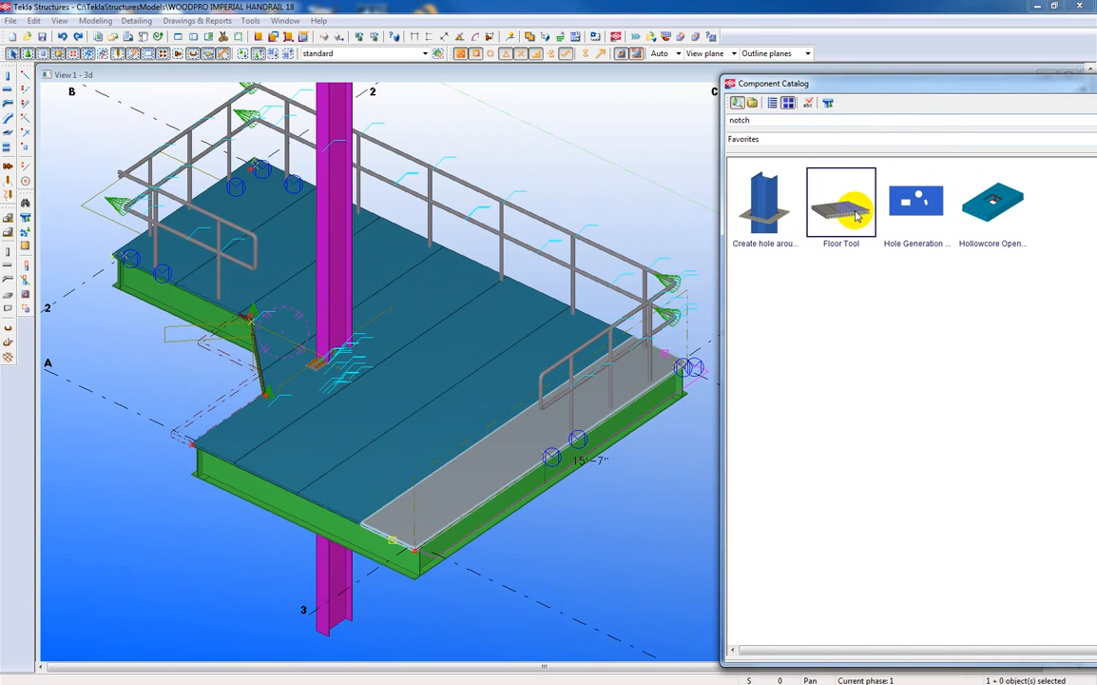
pyautogui.doubleClick(762, 212)
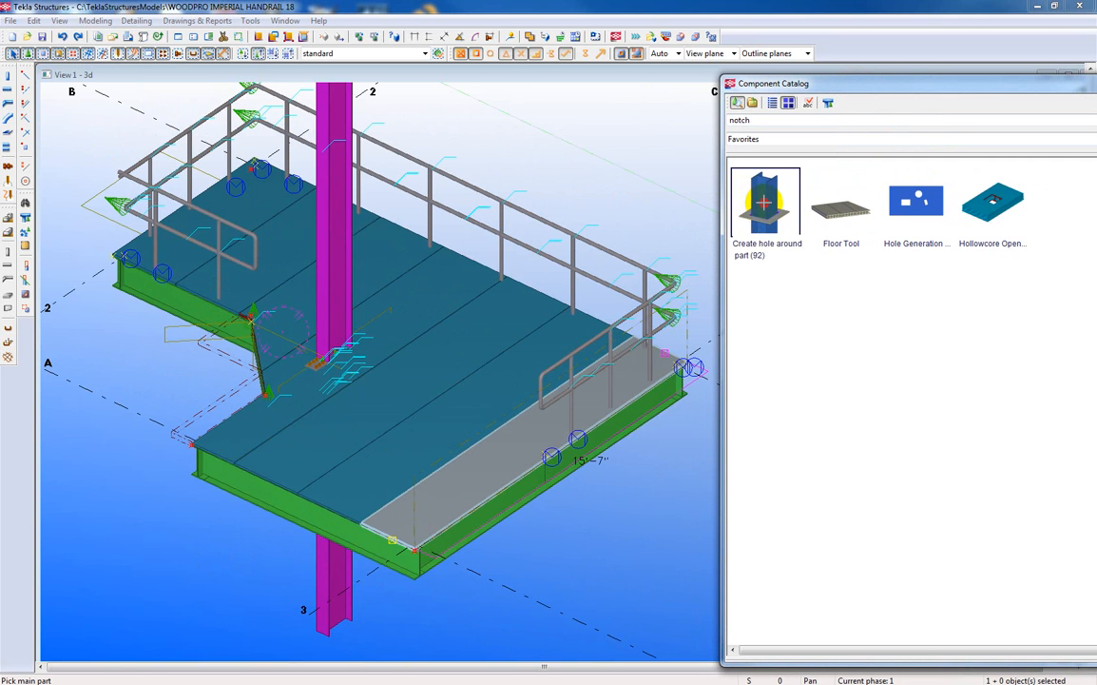
pyautogui.doubleClick(764, 202)
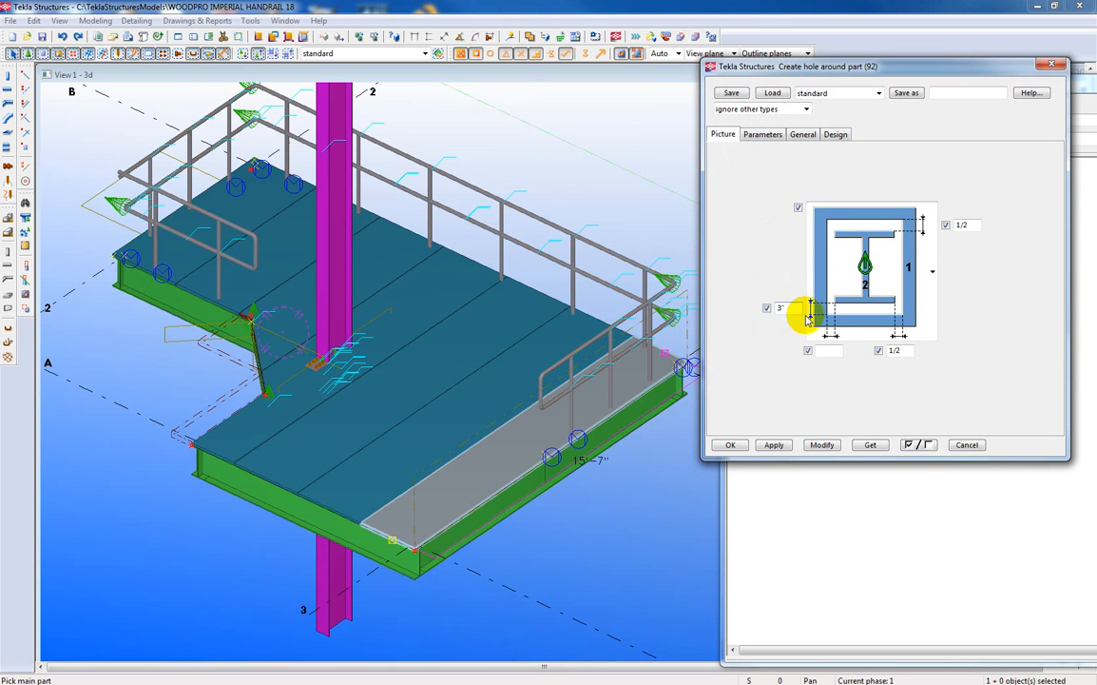
pyautogui.click(933, 275)
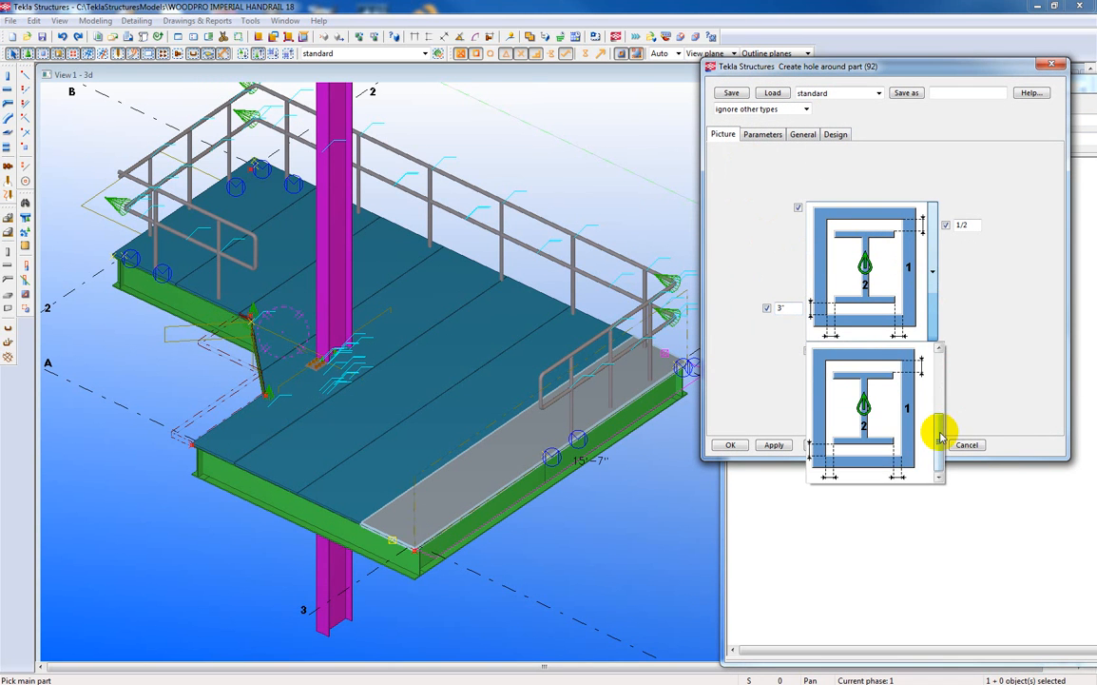
pyautogui.moveTo(941, 437); pyautogui.dragTo(931, 367)
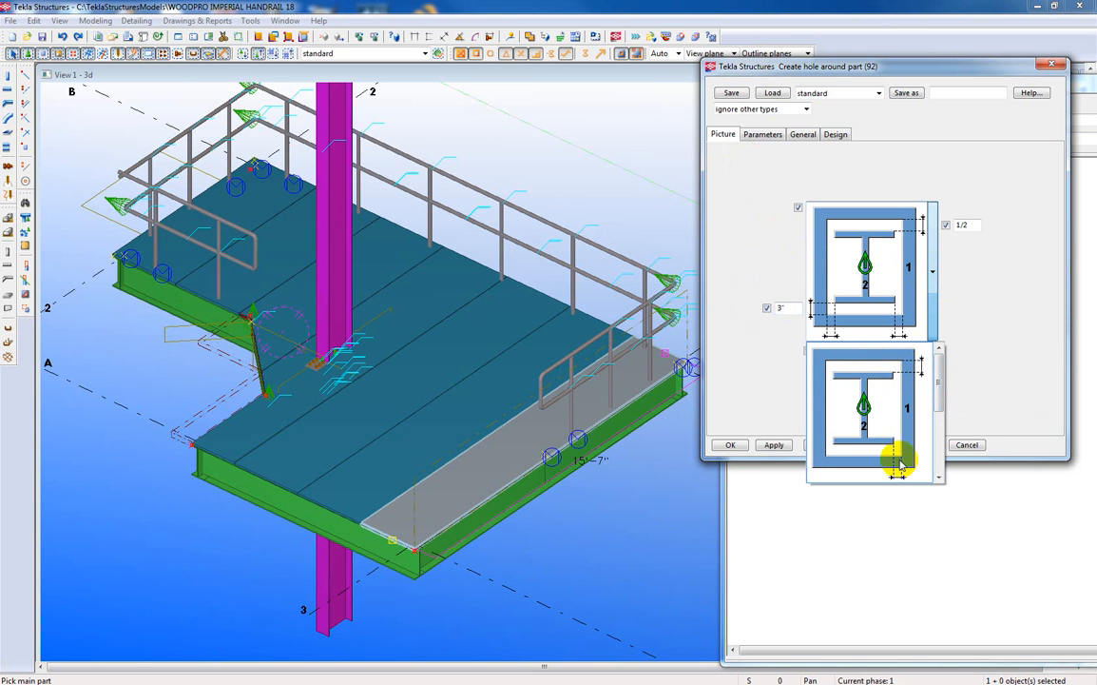
pyautogui.moveTo(939, 377); pyautogui.dragTo(940, 441)
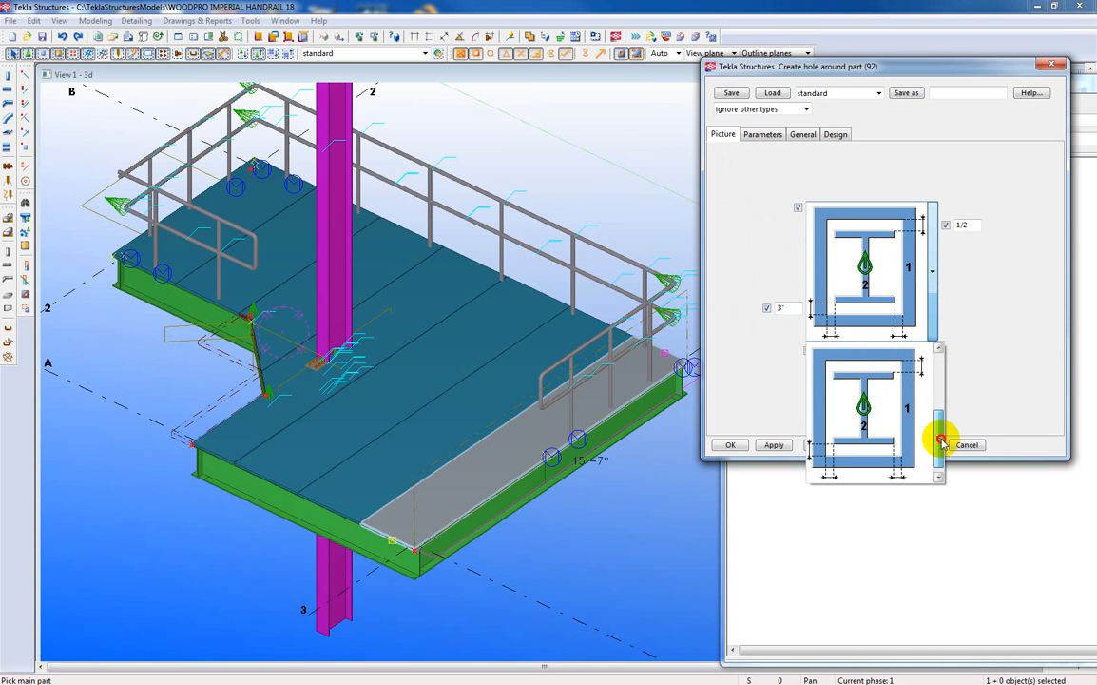
pyautogui.click(883, 413)
# Set the hole clearances to 3" on one flange side and 1/2 on the opposite flange and lateral sides, and apply them.
pyautogui.doubleClick(788, 306)
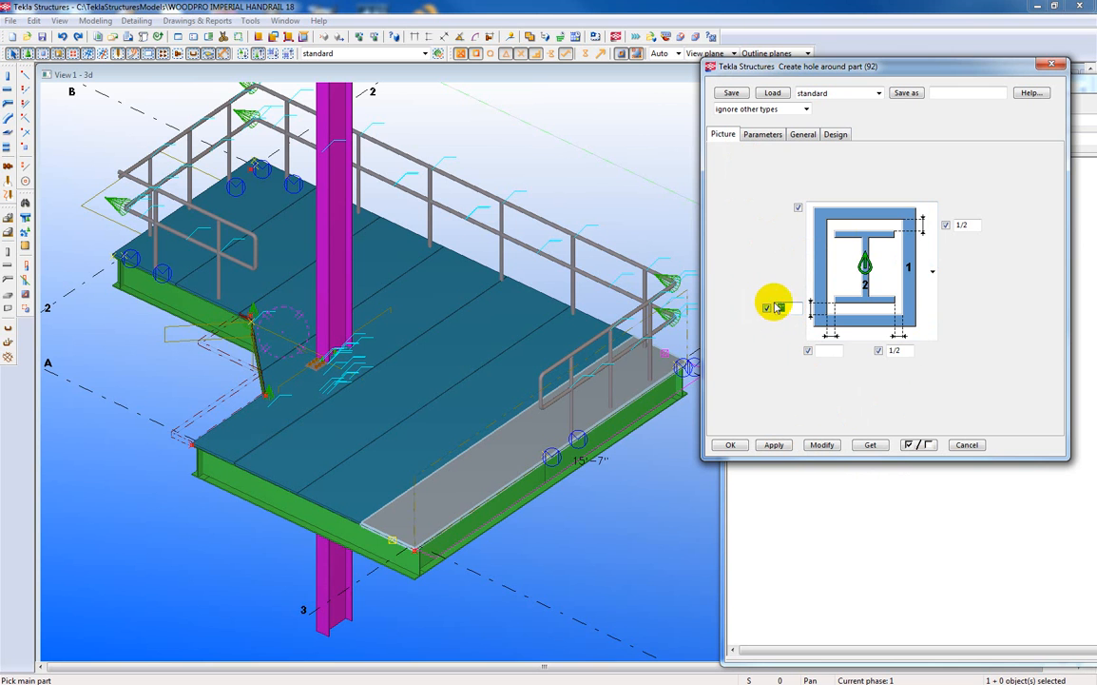
pyautogui.write('3"')
pyautogui.doubleClick(962, 226)
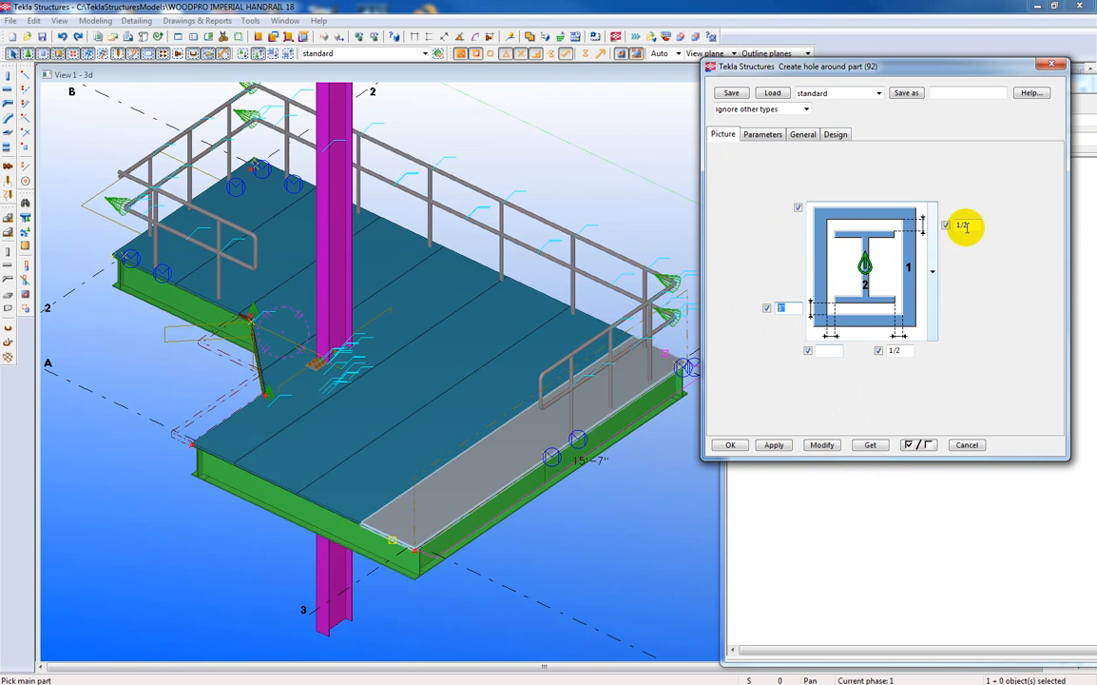
pyautogui.doubleClick(894, 350)
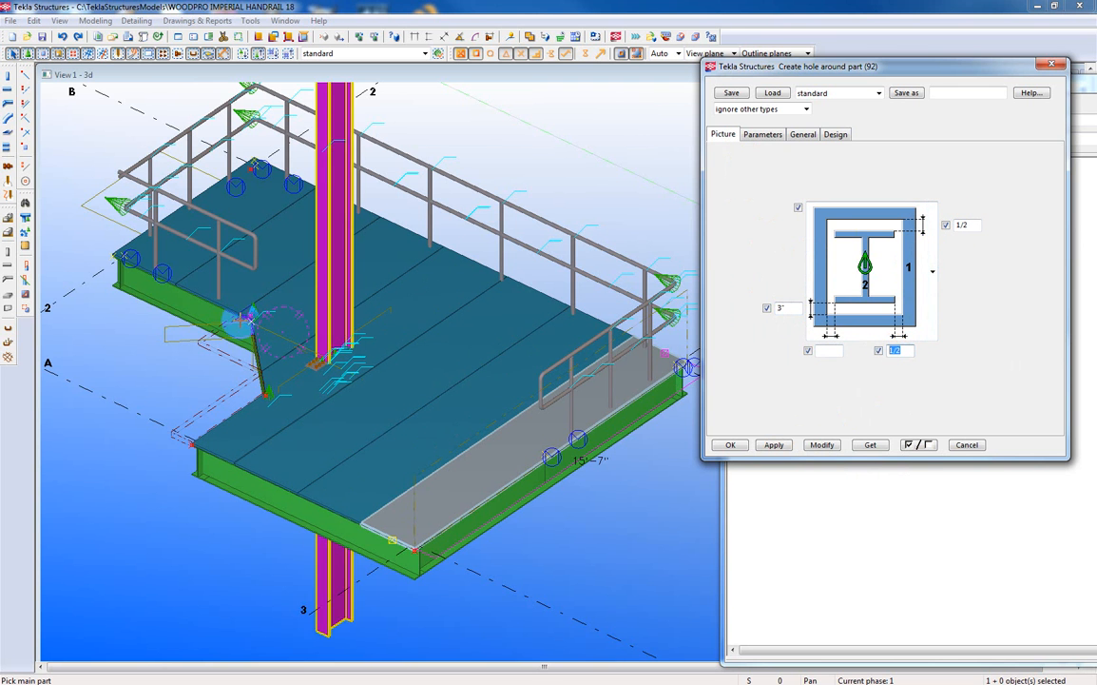
pyautogui.scroll(6, 247, 317)
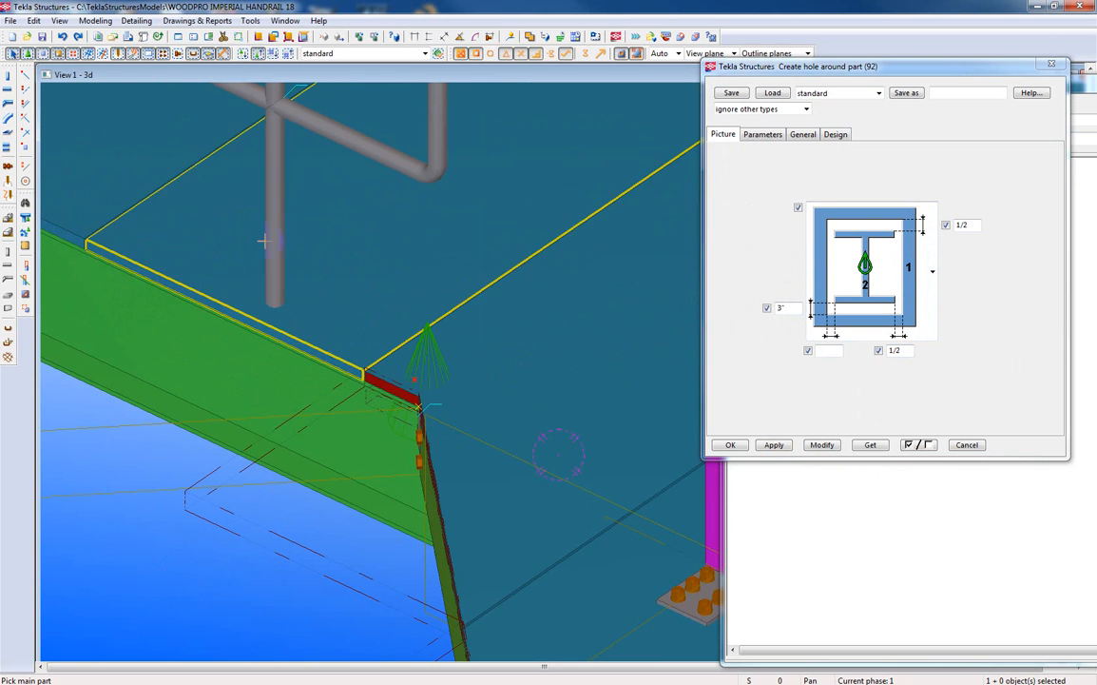
pyautogui.doubleClick(780, 307)
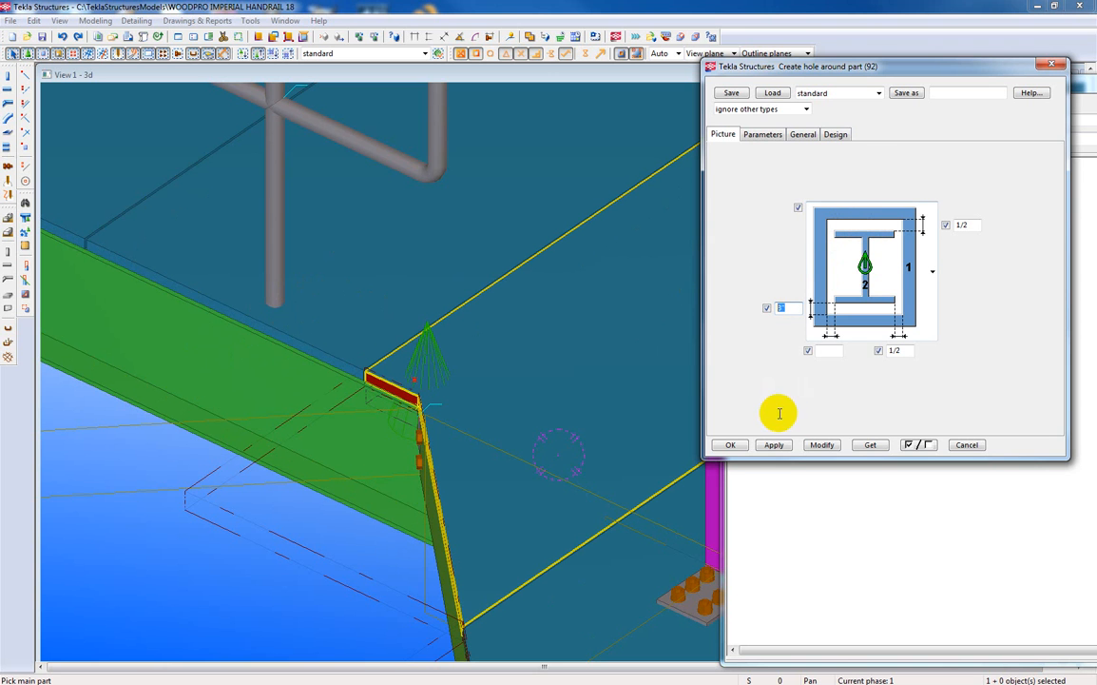
pyautogui.click(774, 447)
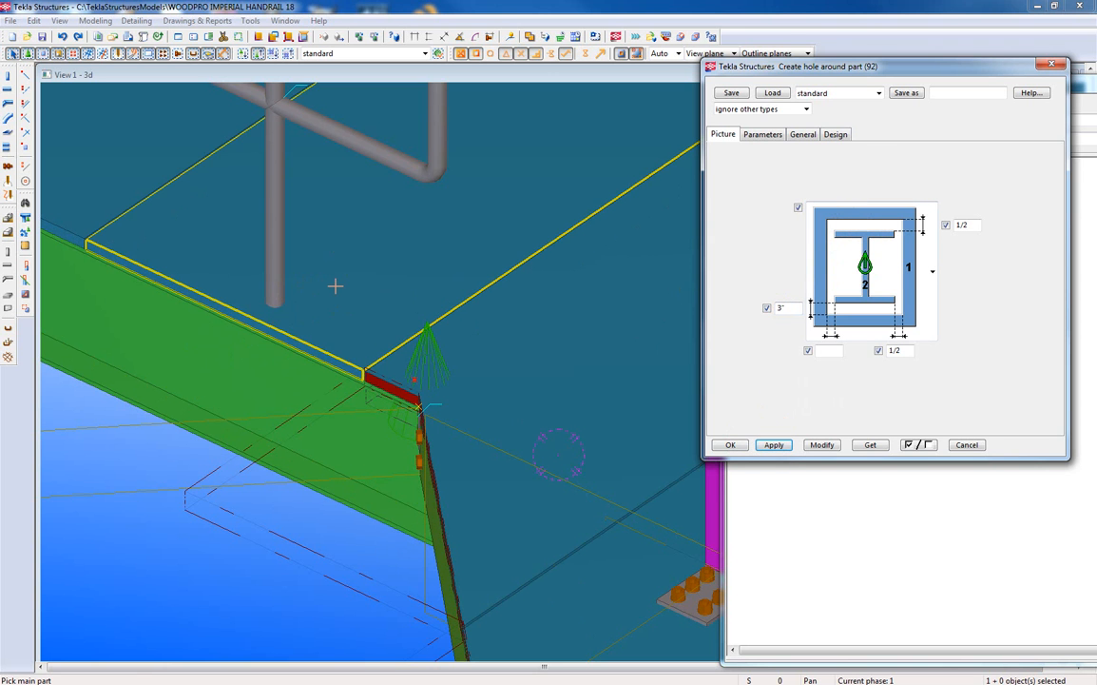
# Cut clearance holes in the grating around the first two handrail posts along the edge beside the notched corner.
pyautogui.click(335, 285)
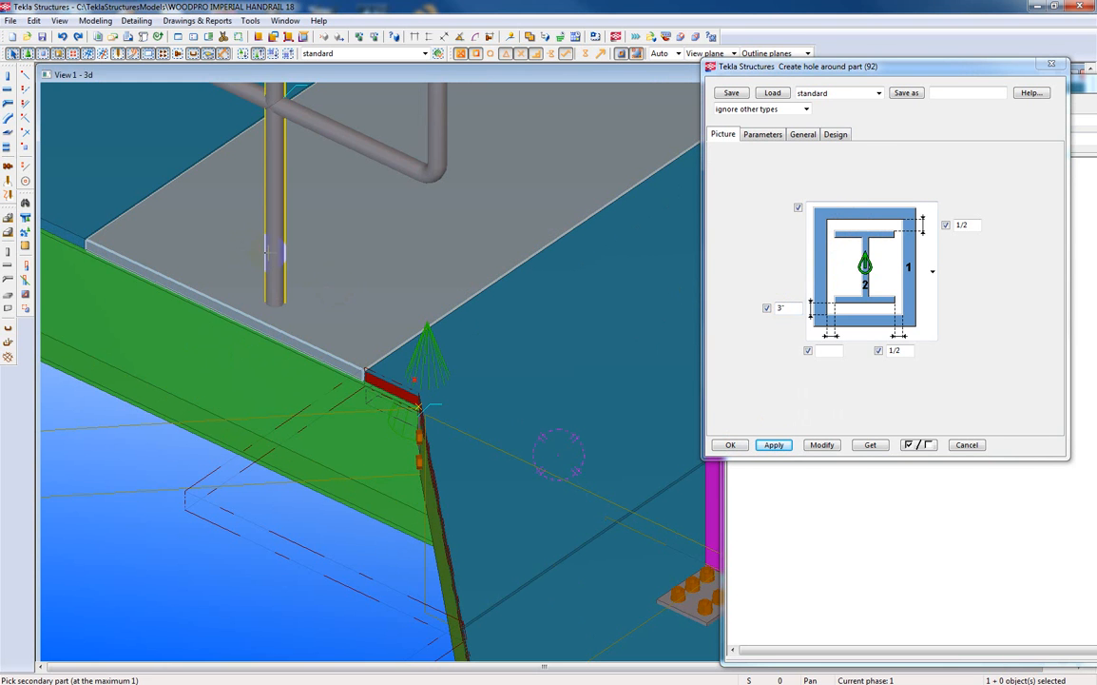
pyautogui.click(235, 339)
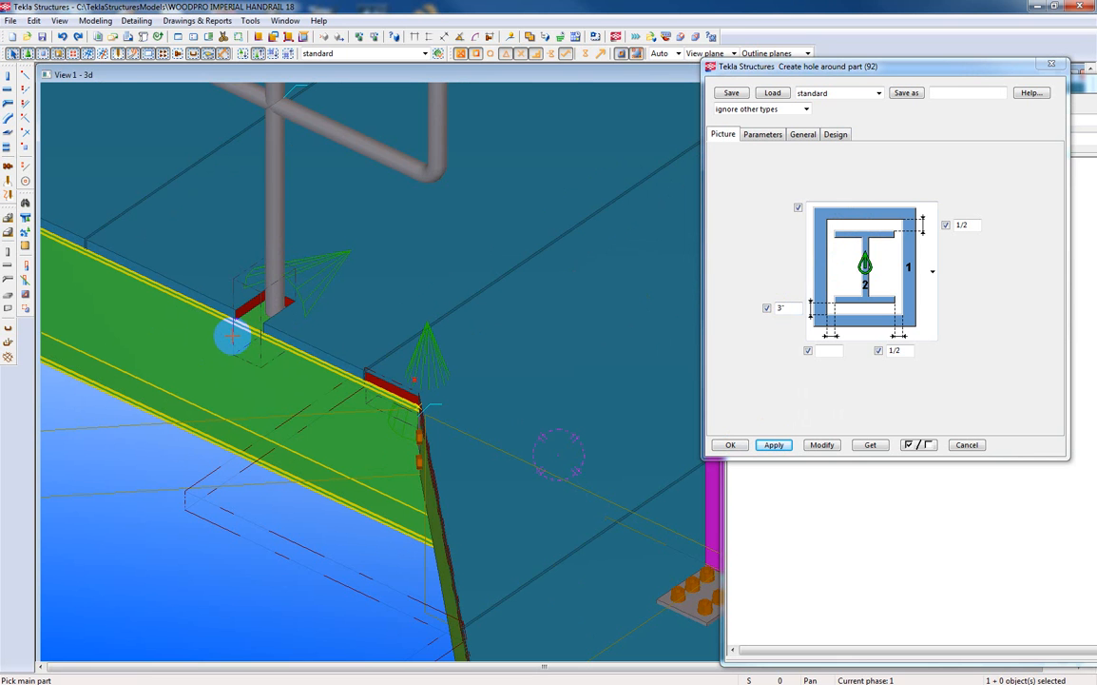
pyautogui.press('Left')
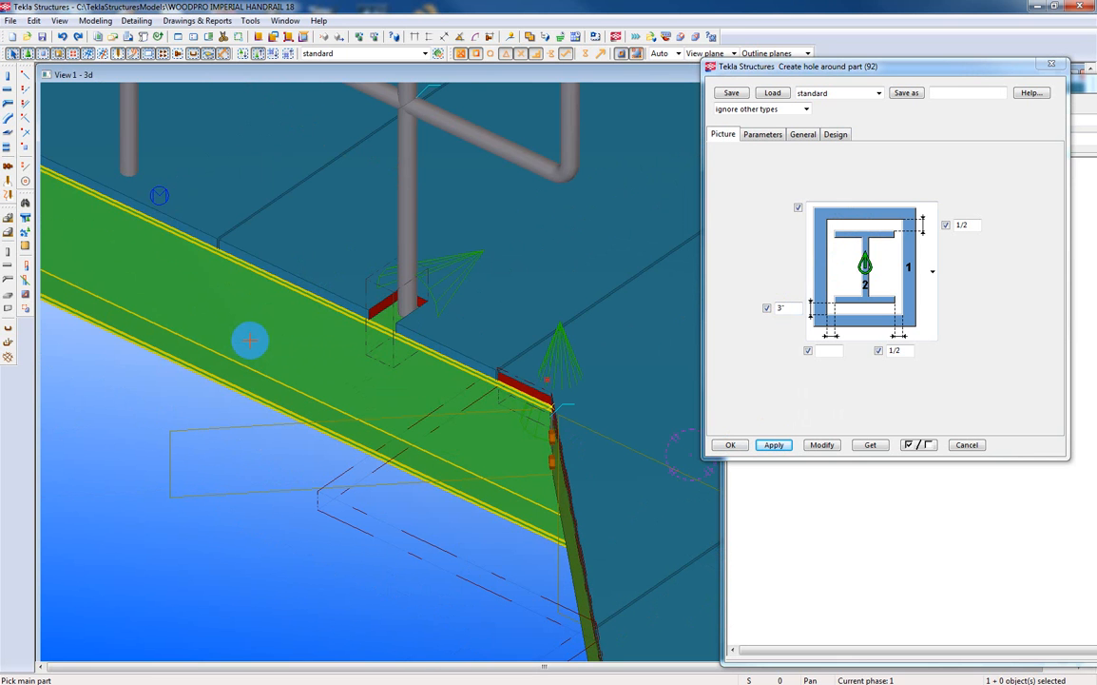
pyautogui.click(171, 149)
pyautogui.click(130, 140)
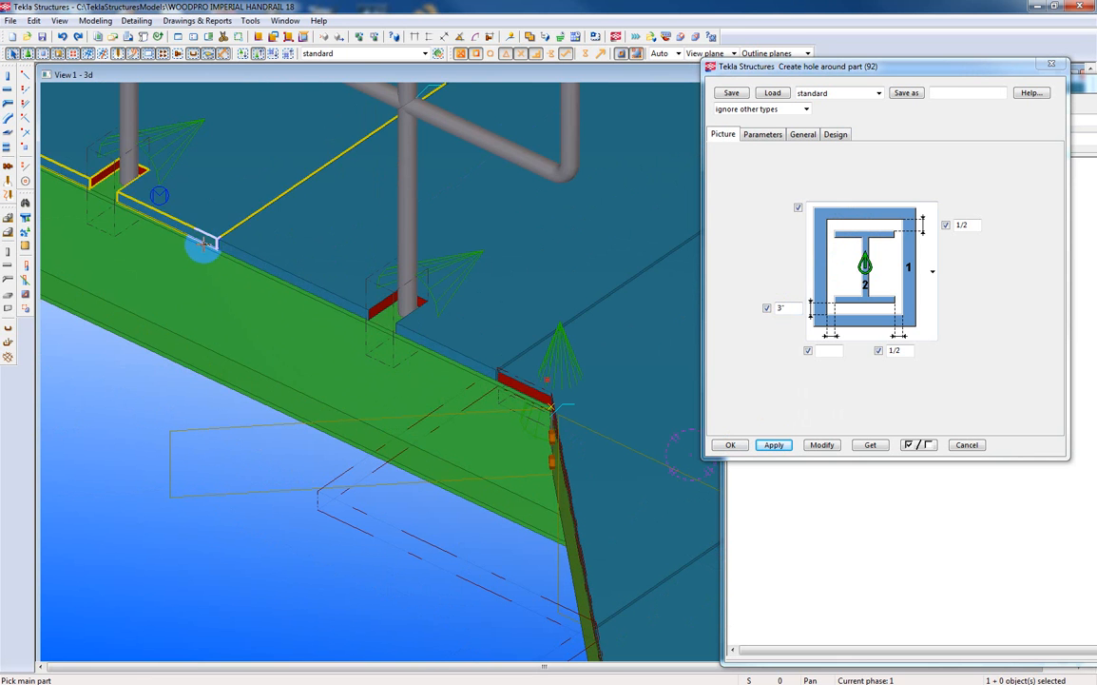
# Cut clearance holes in the end grating panel around the three handrail posts along its outer long edge.
pyautogui.scroll(-2, 202, 250)
pyautogui.scroll(-2, 143, 159)
pyautogui.click(149, 126)
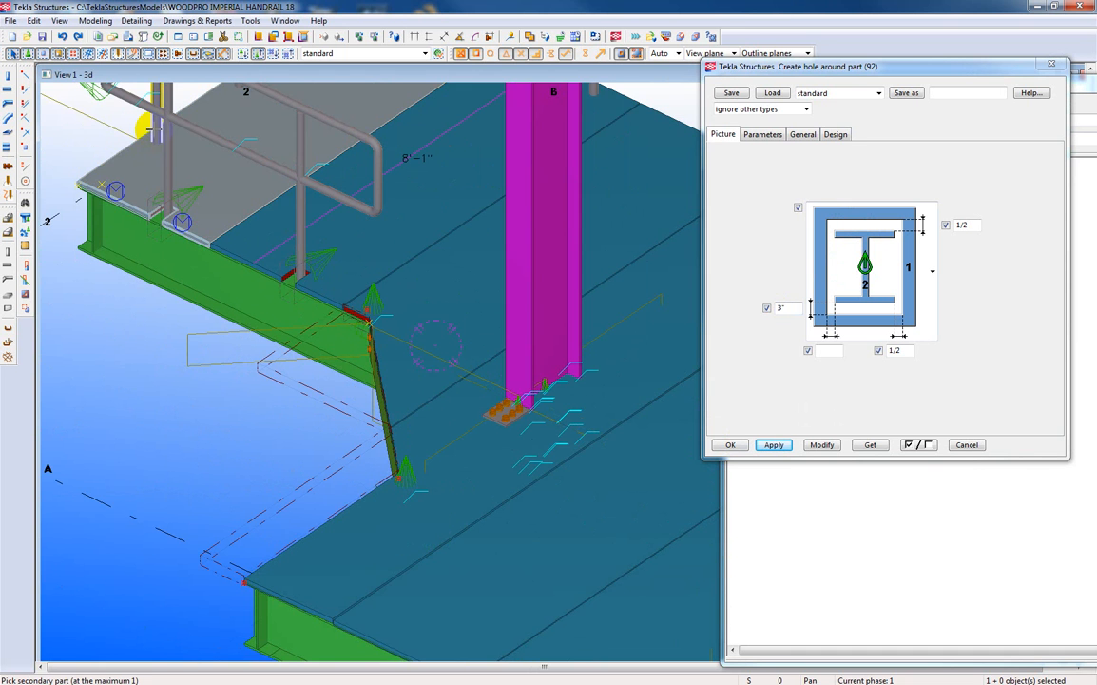
pyautogui.click(157, 134)
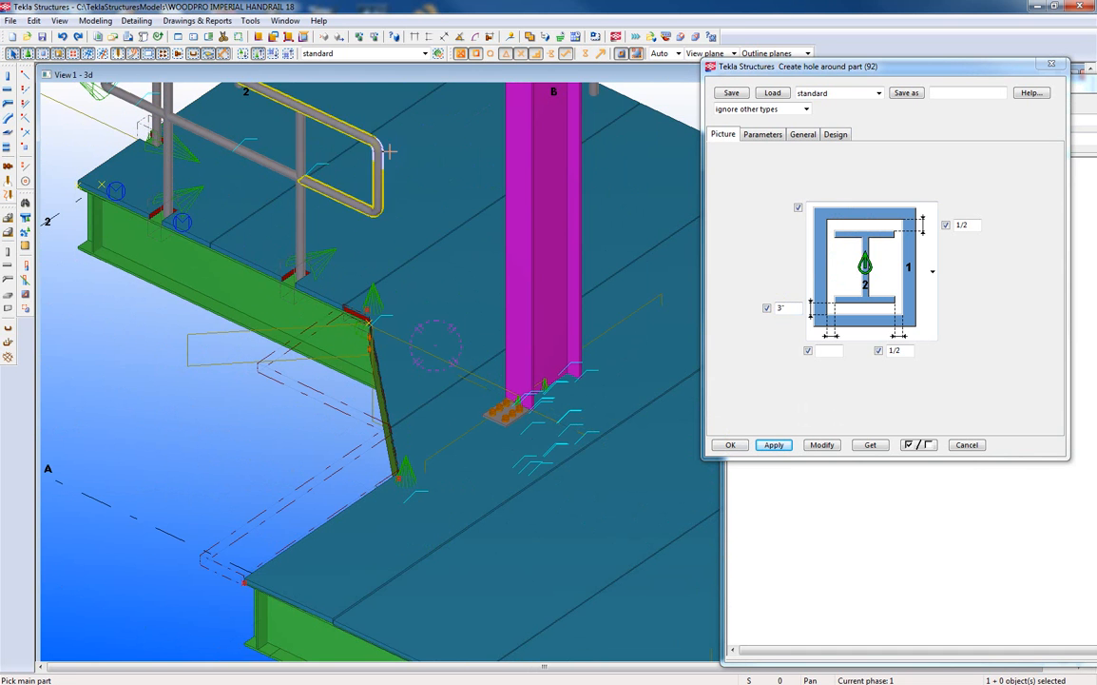
pyautogui.press('Up')
pyautogui.press('Up')
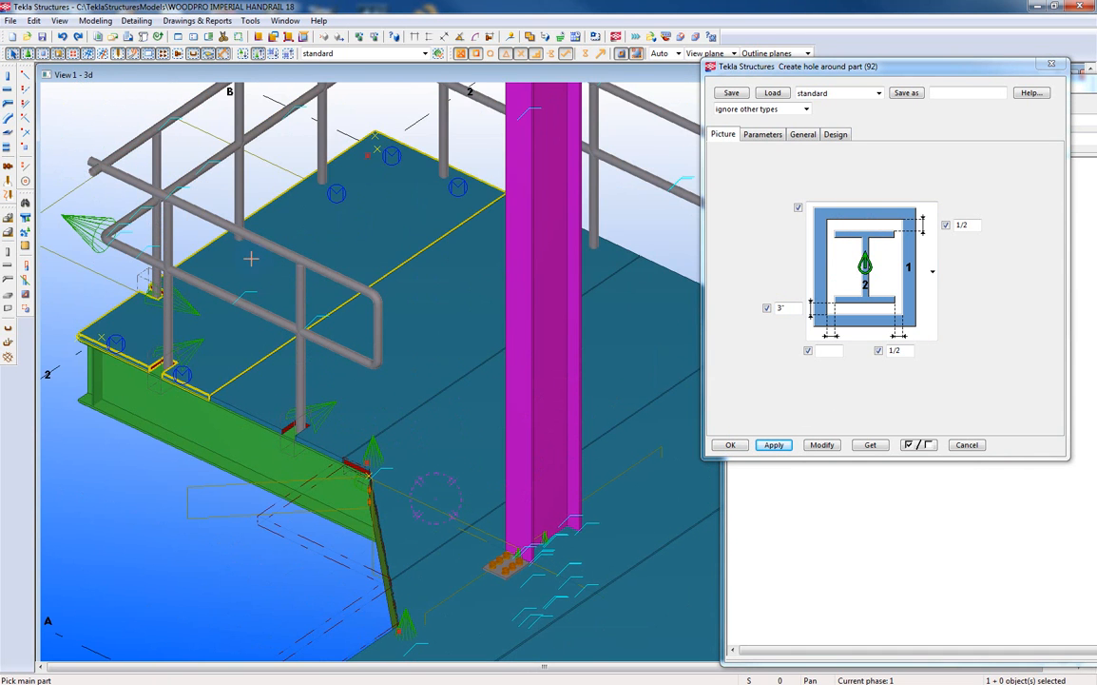
pyautogui.click(239, 187)
pyautogui.click(309, 175)
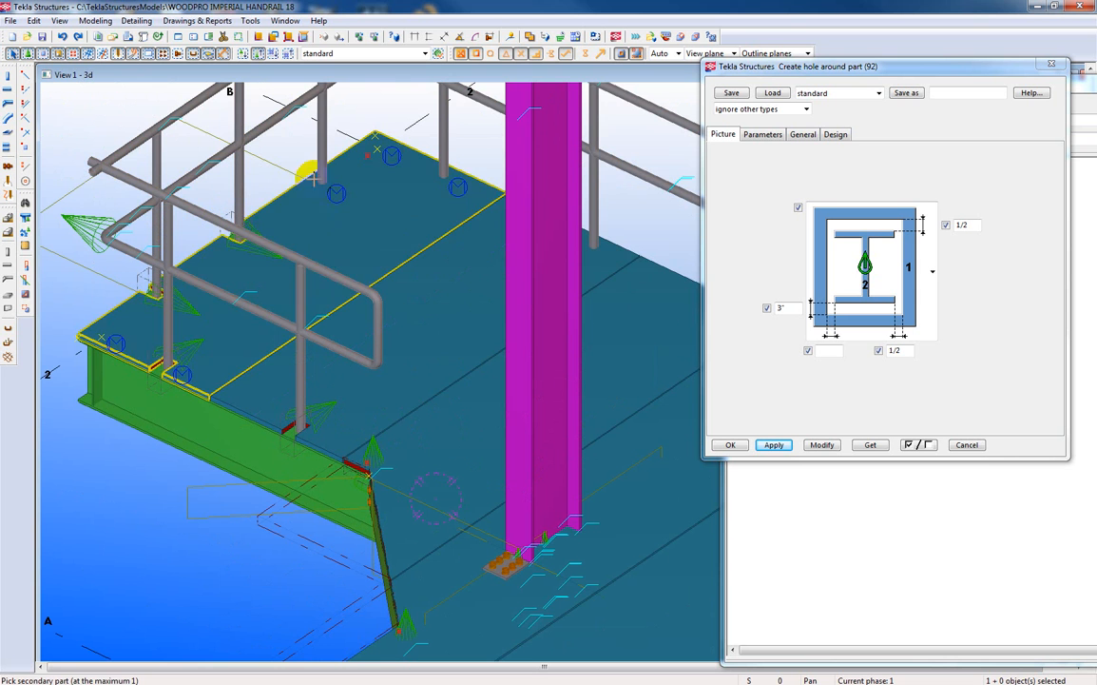
pyautogui.click(320, 145)
# Cut clearance holes around the first three handrail posts along the platform's far edge, each in the grating panel it passes through.
pyautogui.click(415, 198)
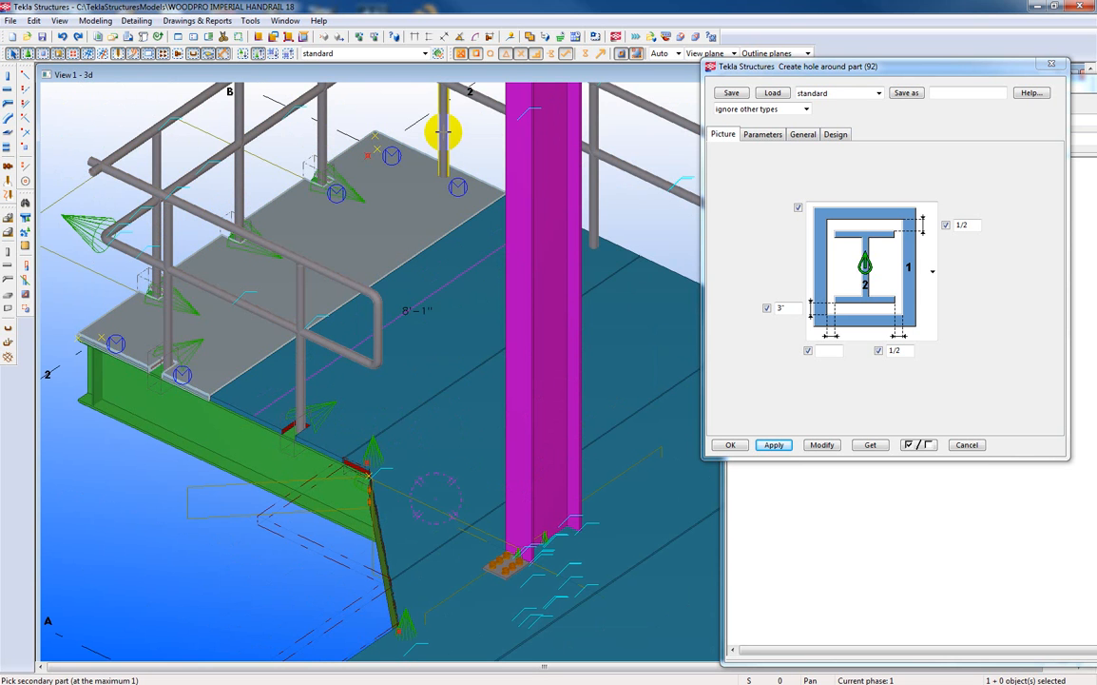
pyautogui.click(444, 133)
pyautogui.click(600, 259)
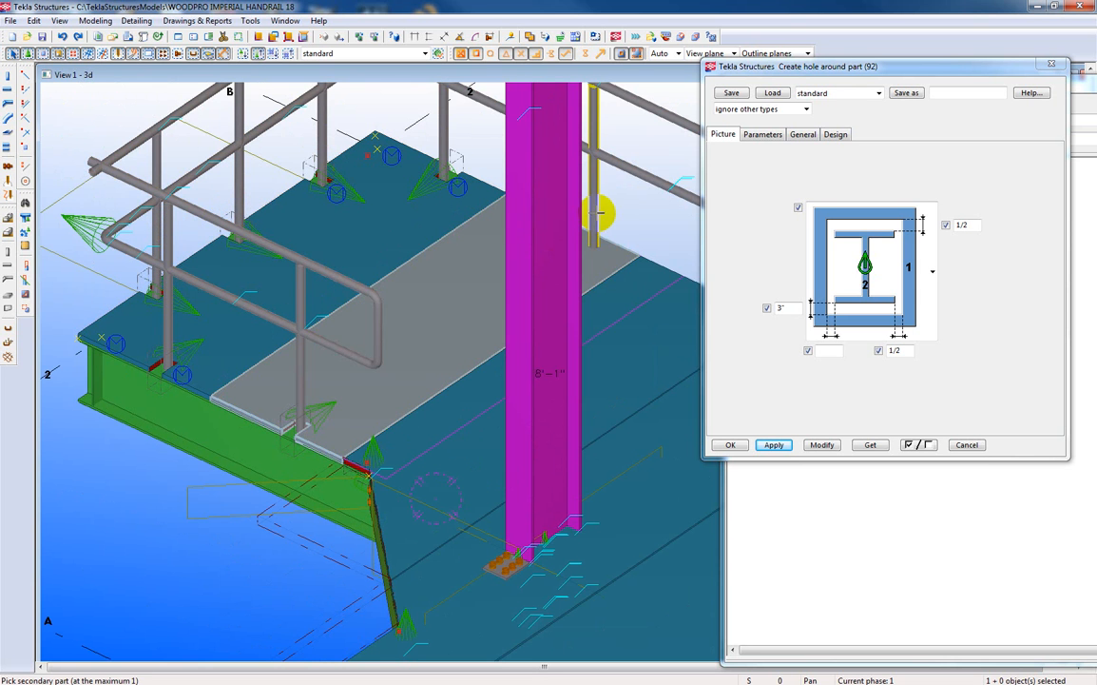
pyautogui.click(595, 212)
pyautogui.press('Right')
pyautogui.press('Right')
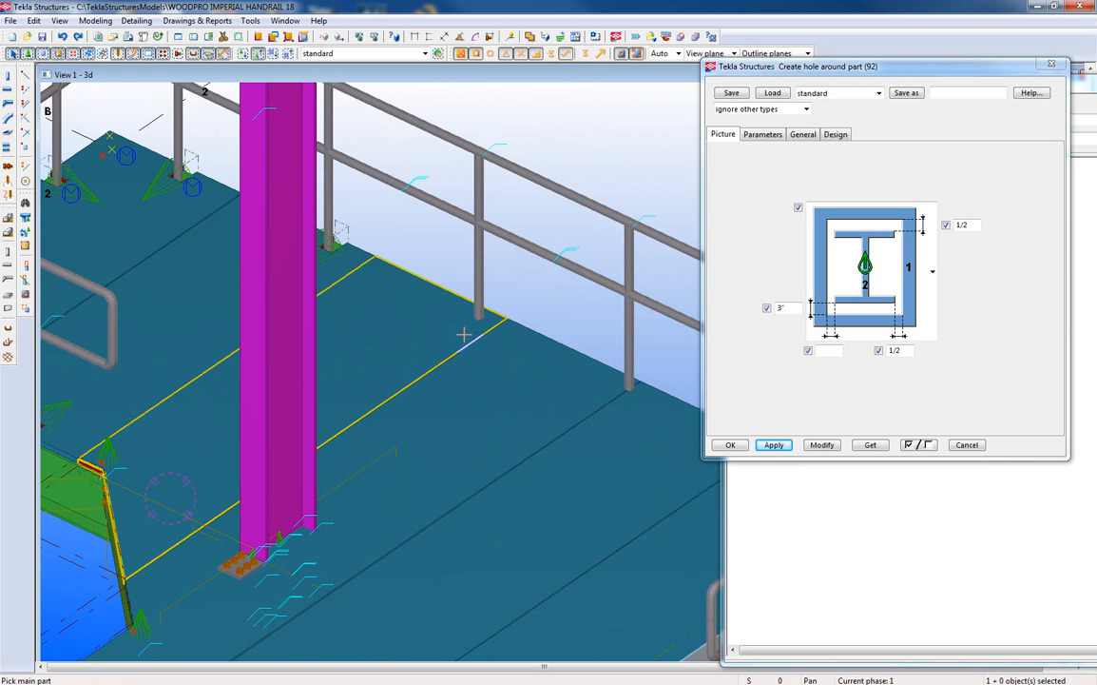
pyautogui.click(466, 331)
pyautogui.click(477, 283)
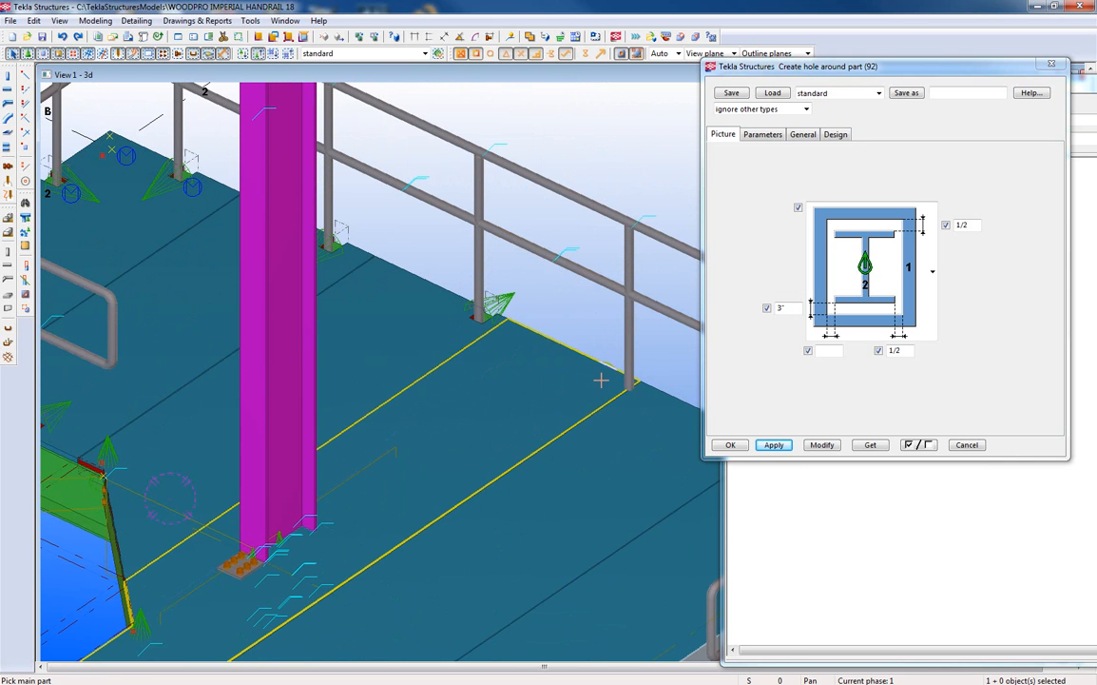
# Cut clearance holes around the fourth and fifth far-edge handrail posts in their respective grating panels.
pyautogui.click(599, 378)
pyautogui.click(628, 352)
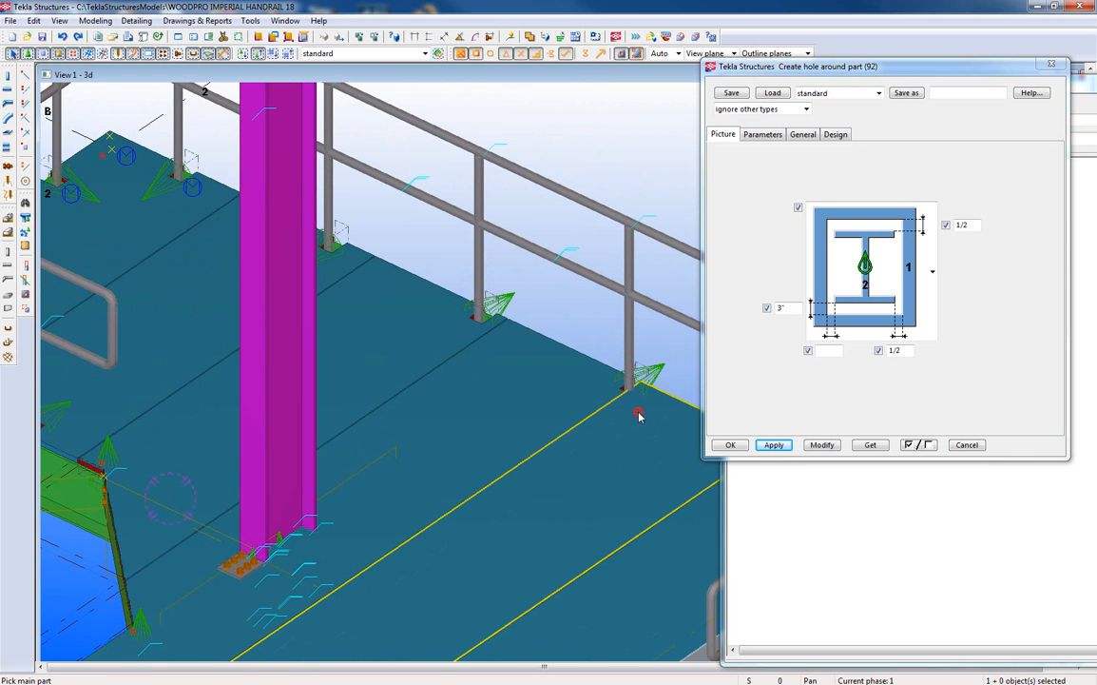
pyautogui.click(639, 415)
pyautogui.click(625, 345)
pyautogui.press('Right')
pyautogui.press('Right')
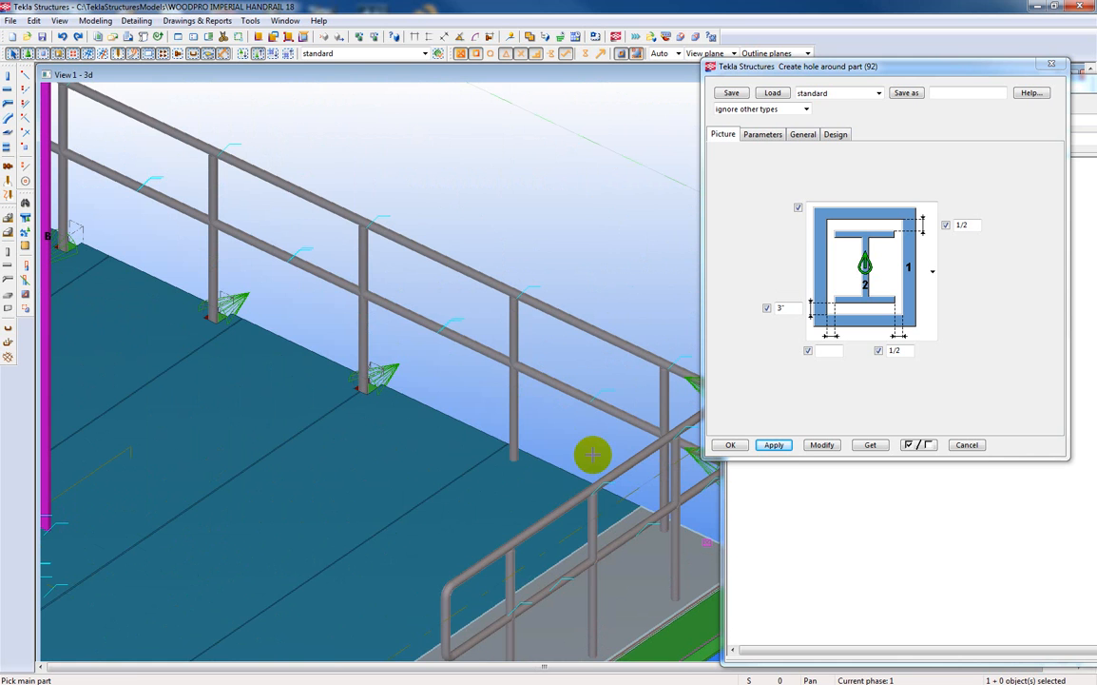
pyautogui.click(510, 476)
pyautogui.click(511, 430)
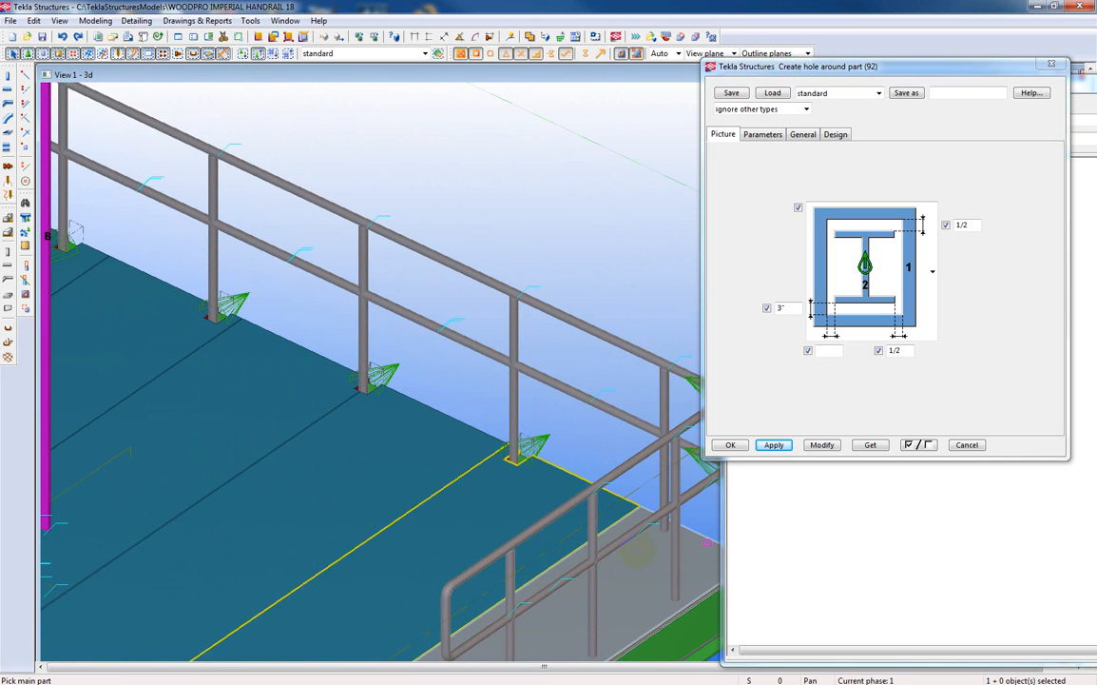
# Cut holes in the opposite end grating panel around the last far-edge post and the three posts along its outer edge.
pyautogui.click(650, 553)
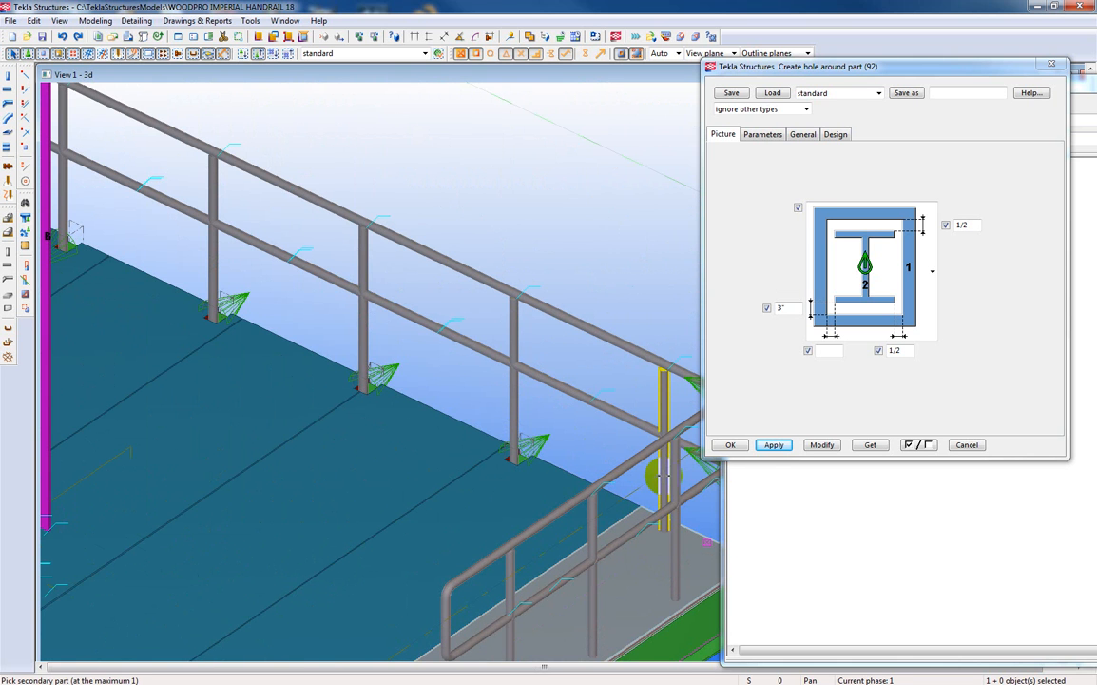
pyautogui.click(662, 497)
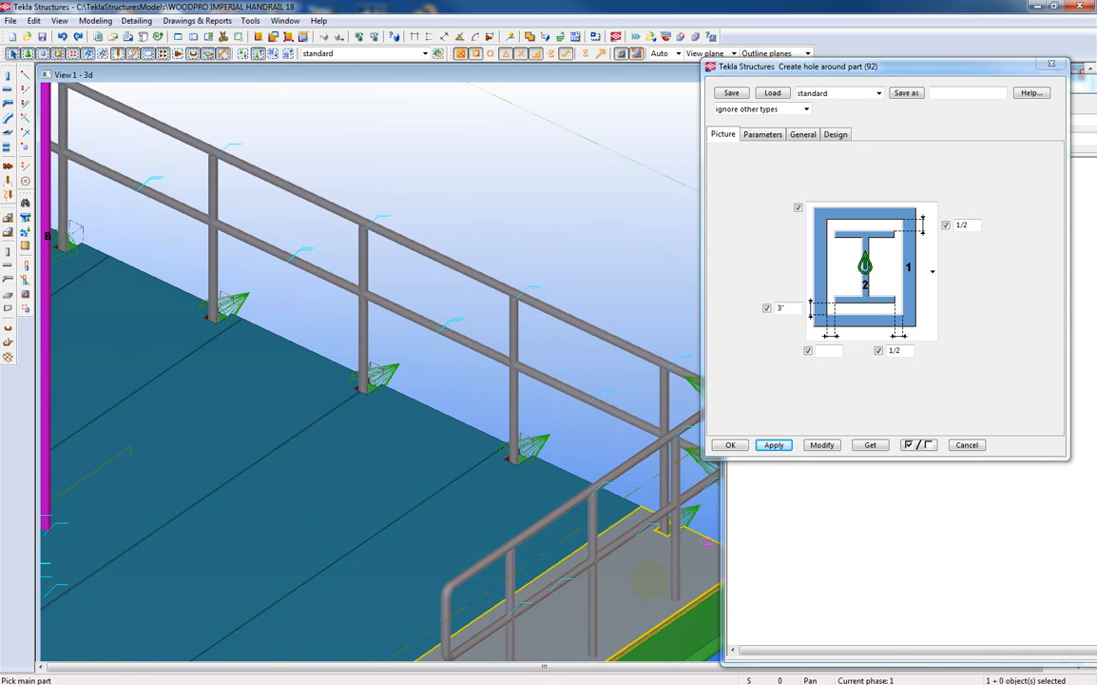
pyautogui.click(649, 578)
pyautogui.press('Down')
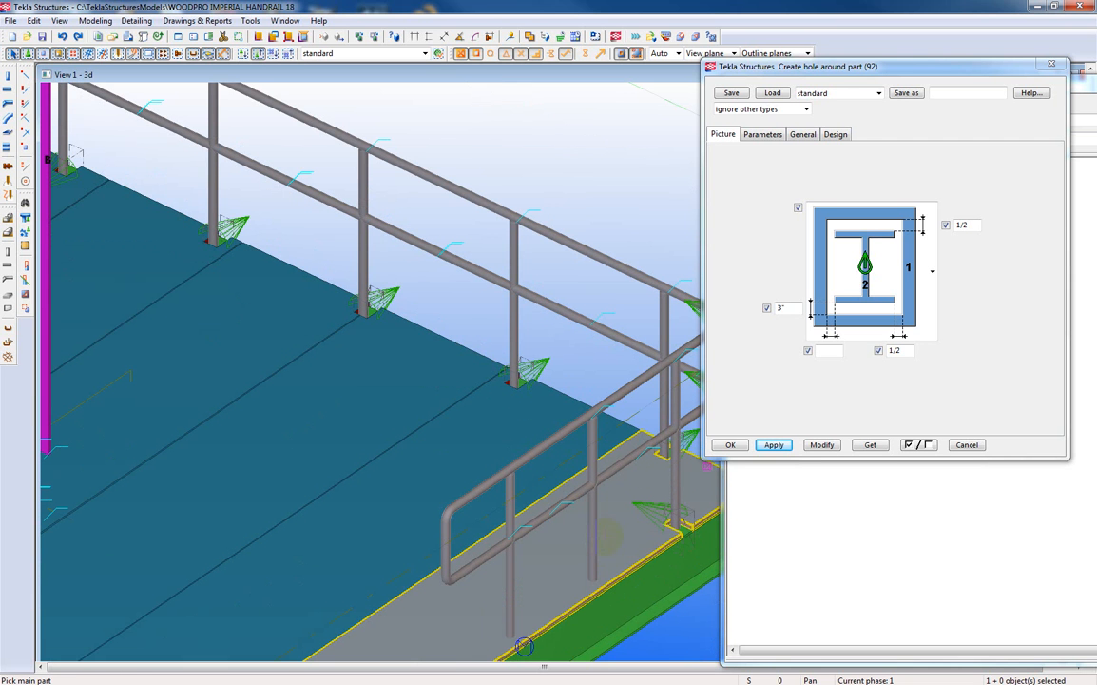
pyautogui.click(590, 544)
pyautogui.click(510, 596)
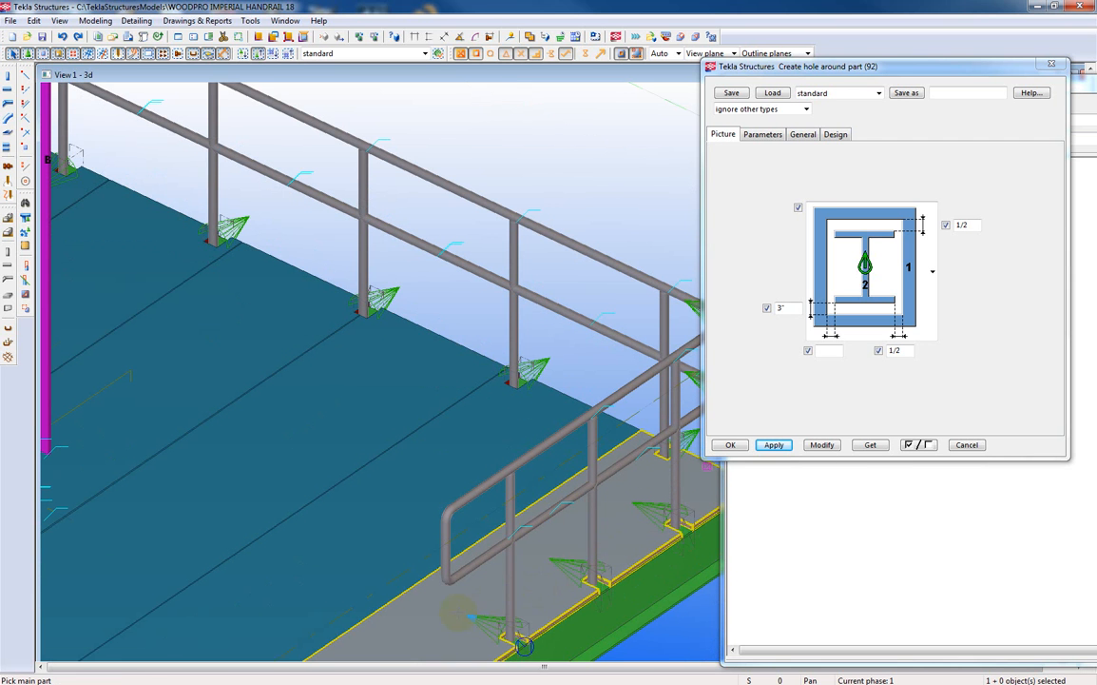
# Cut a clearance hole around the magenta column in the grating panel it passes through, keeping the 3" flange clearance.
pyautogui.press('Down')
pyautogui.press('Down')
pyautogui.press('Down')
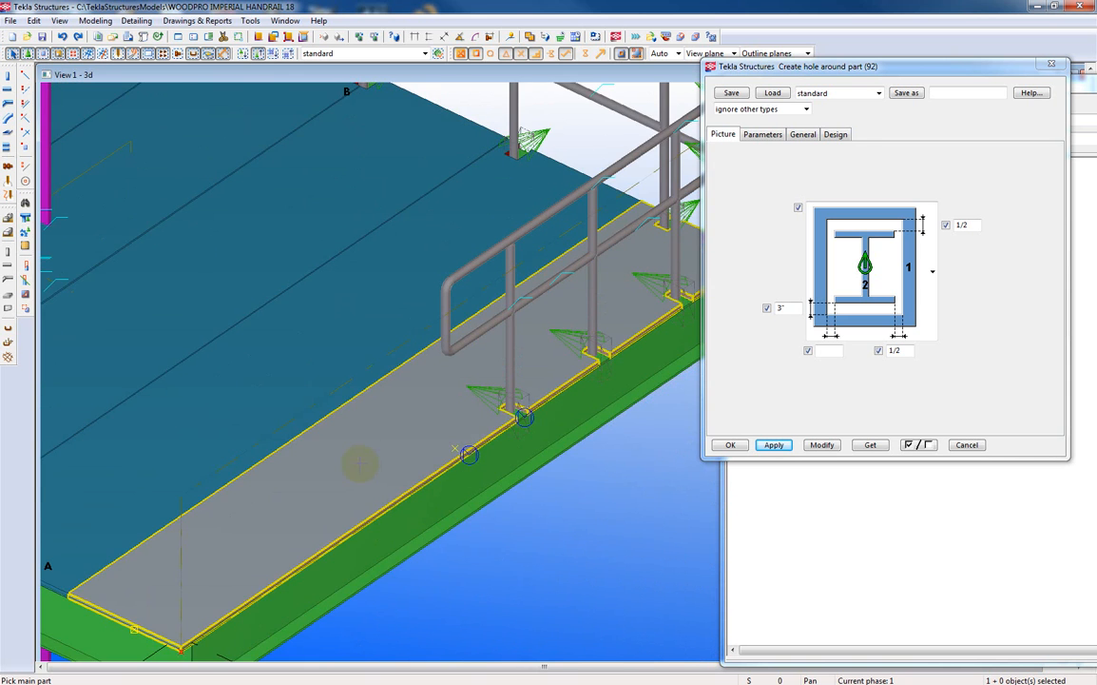
pyautogui.press('Left')
pyautogui.press('Left')
pyautogui.press('Left')
pyautogui.press('Left')
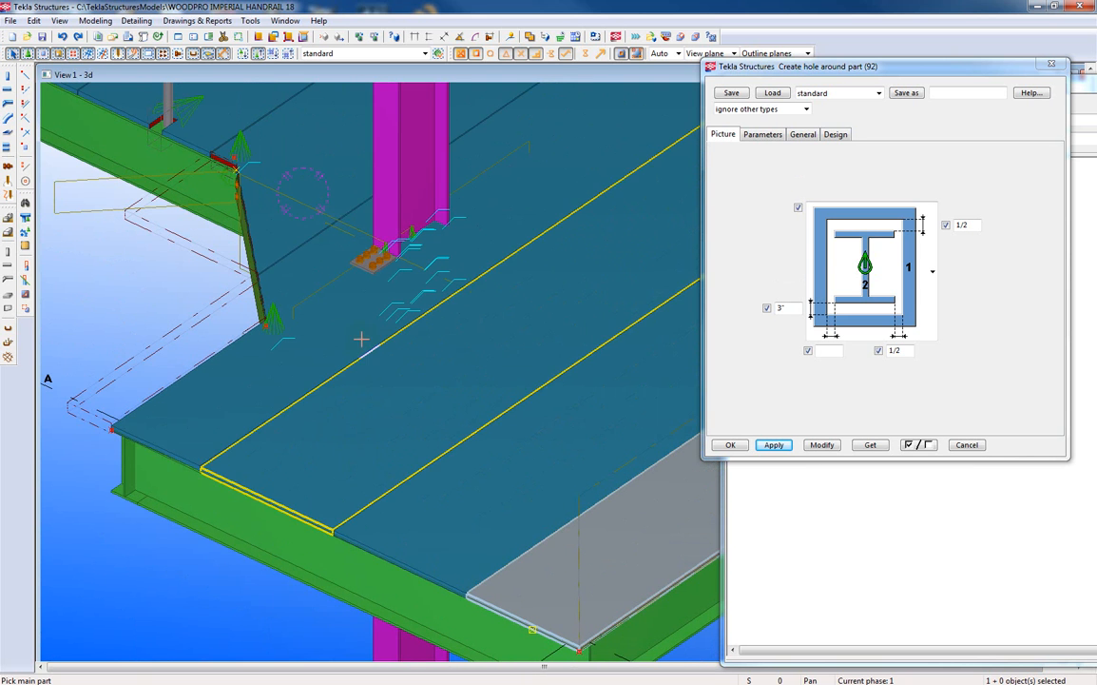
pyautogui.press('Up')
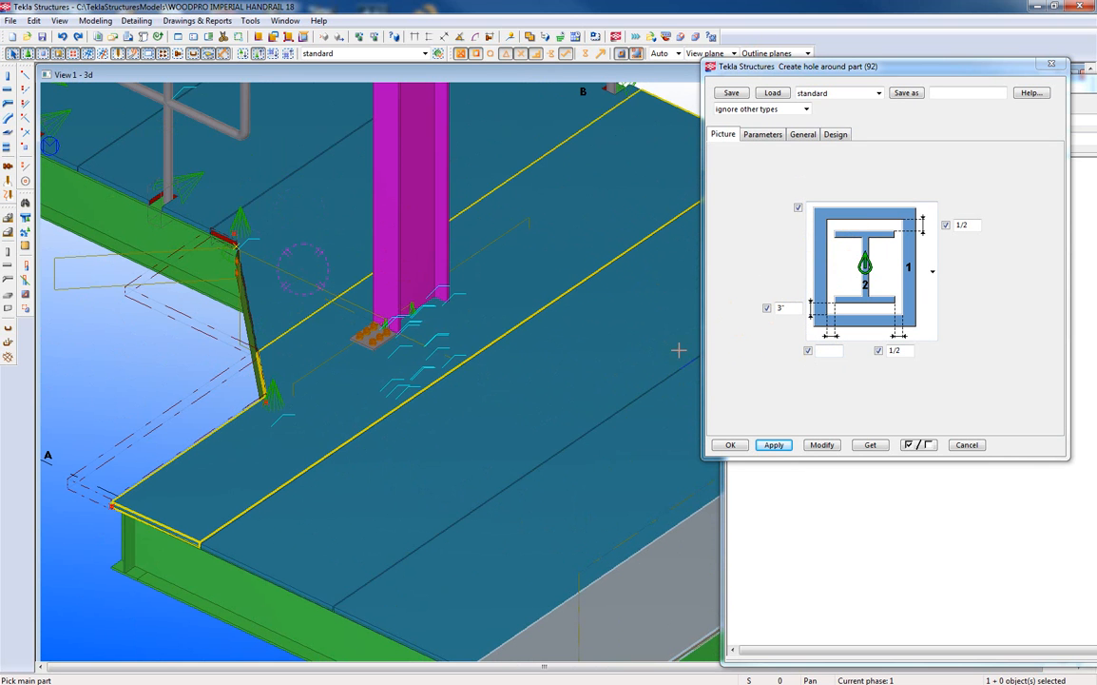
pyautogui.doubleClick(786, 307)
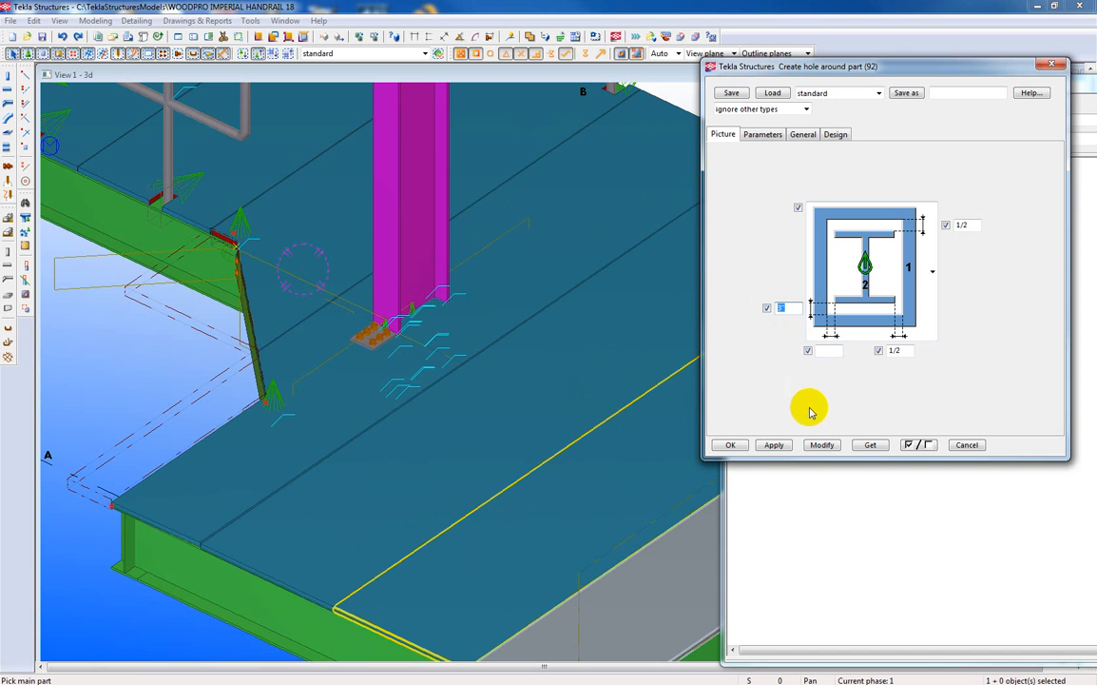
pyautogui.click(507, 274)
pyautogui.click(415, 250)
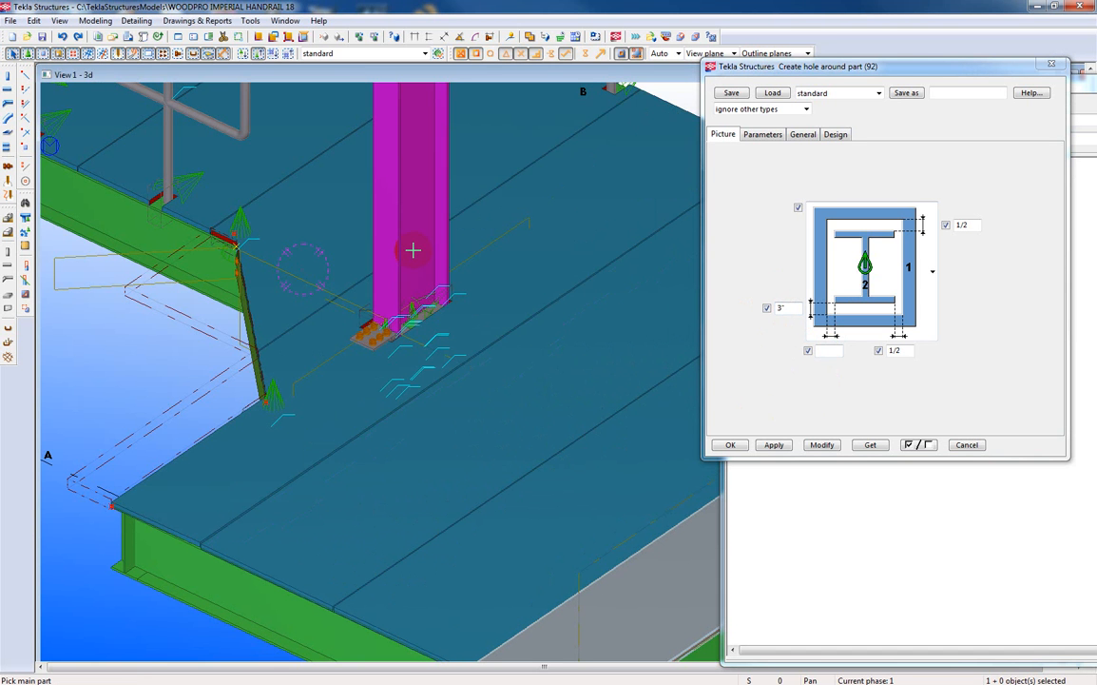
# Set the flange clearance to 7" to cover the bolted plate at the column and end the hole command.
pyautogui.scroll(4, 366, 340)
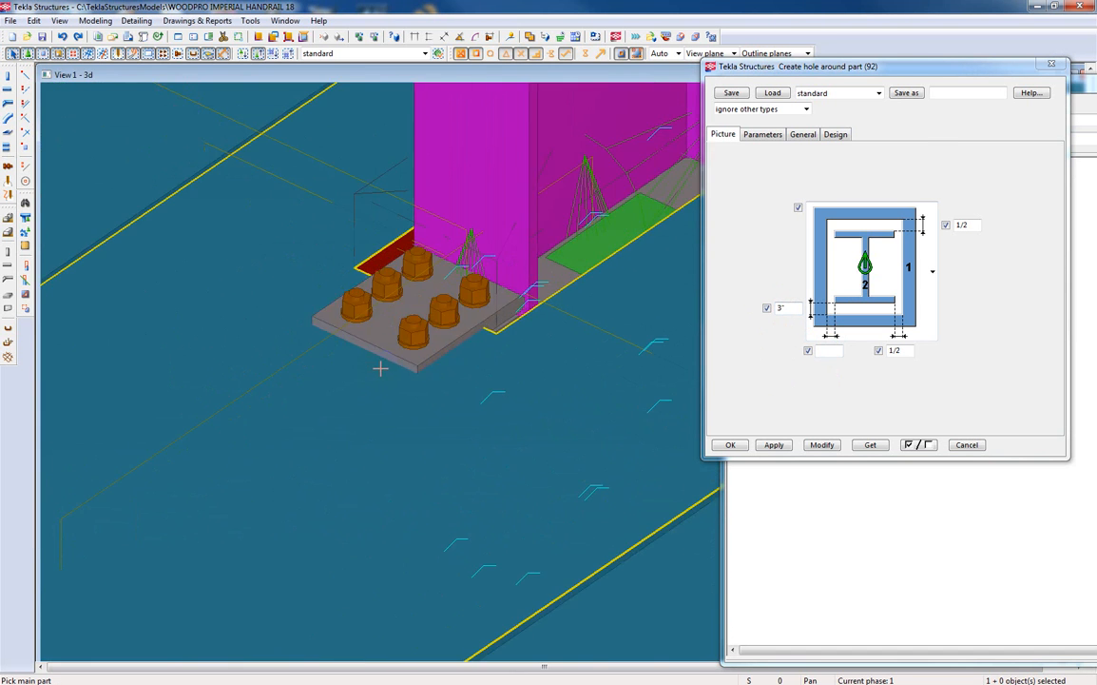
pyautogui.moveTo(783, 306); pyautogui.dragTo(757, 307)
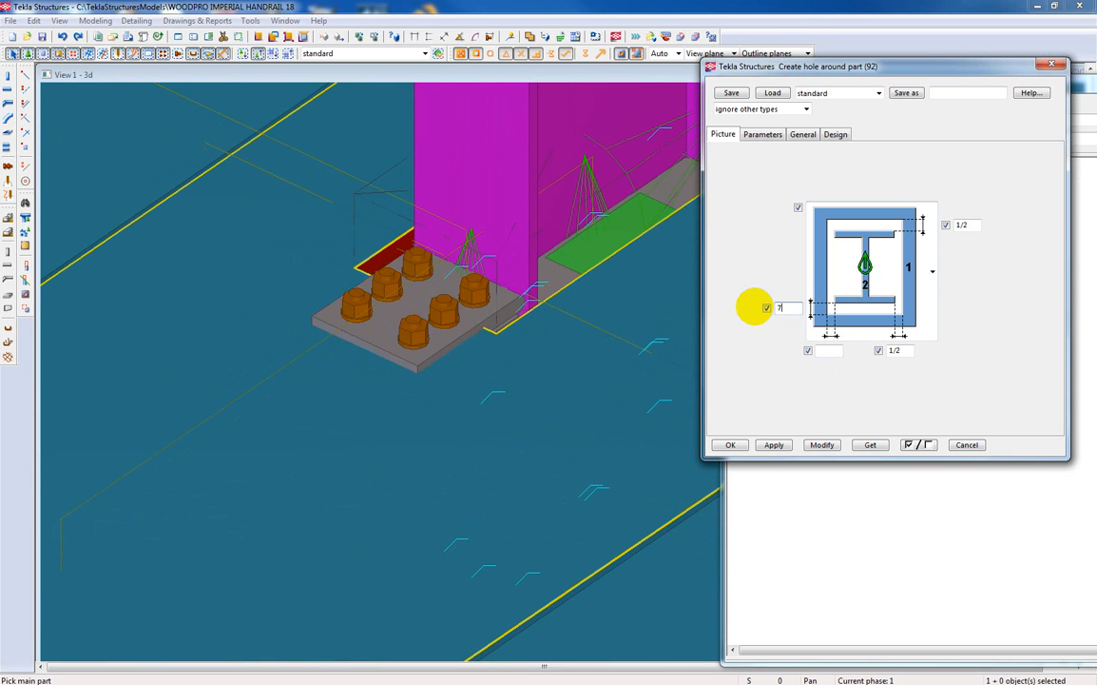
pyautogui.click(824, 443)
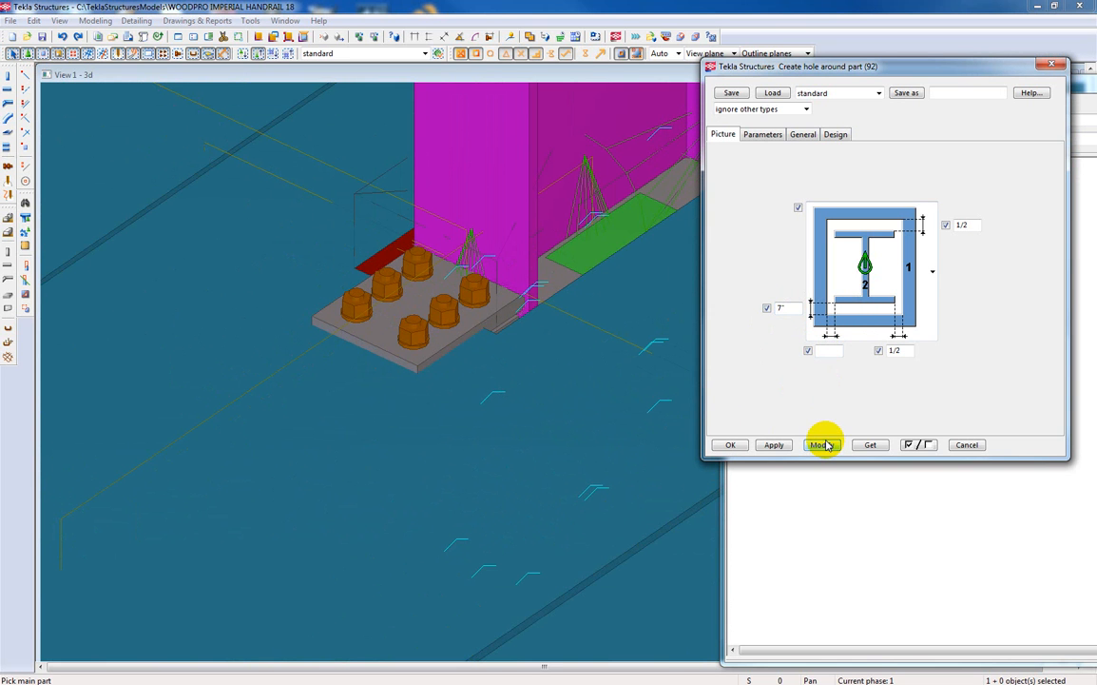
pyautogui.rightClick(563, 259)
pyautogui.click(598, 266)
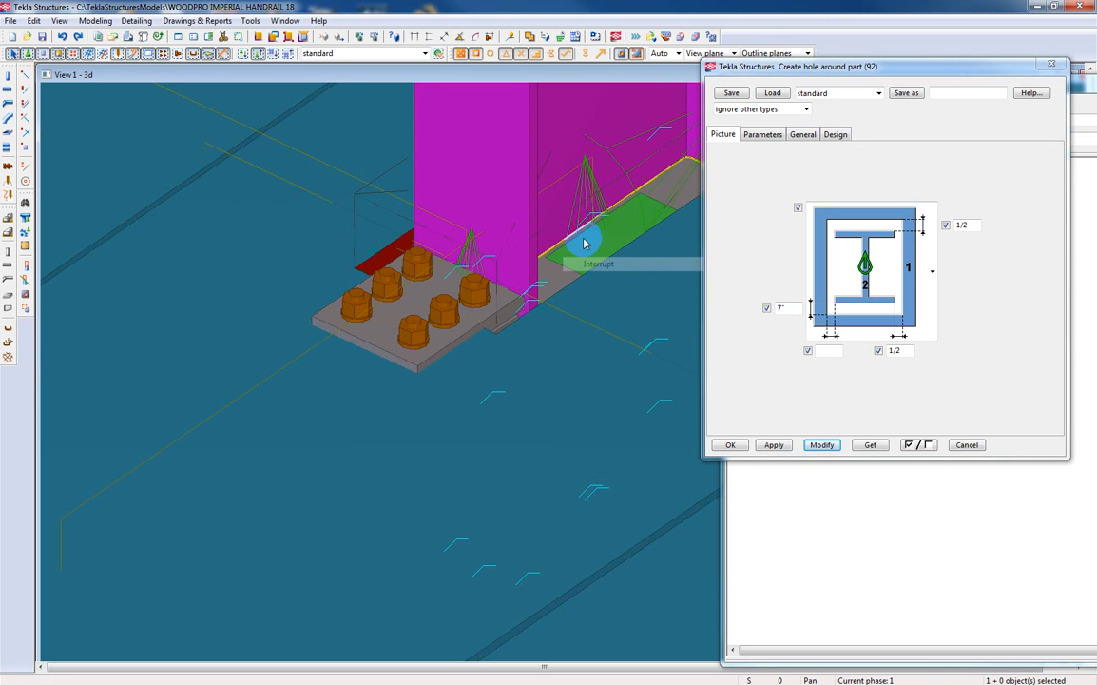
# Select the hole component around the column and modify it with the 7" flange clearance.
pyautogui.click(466, 256)
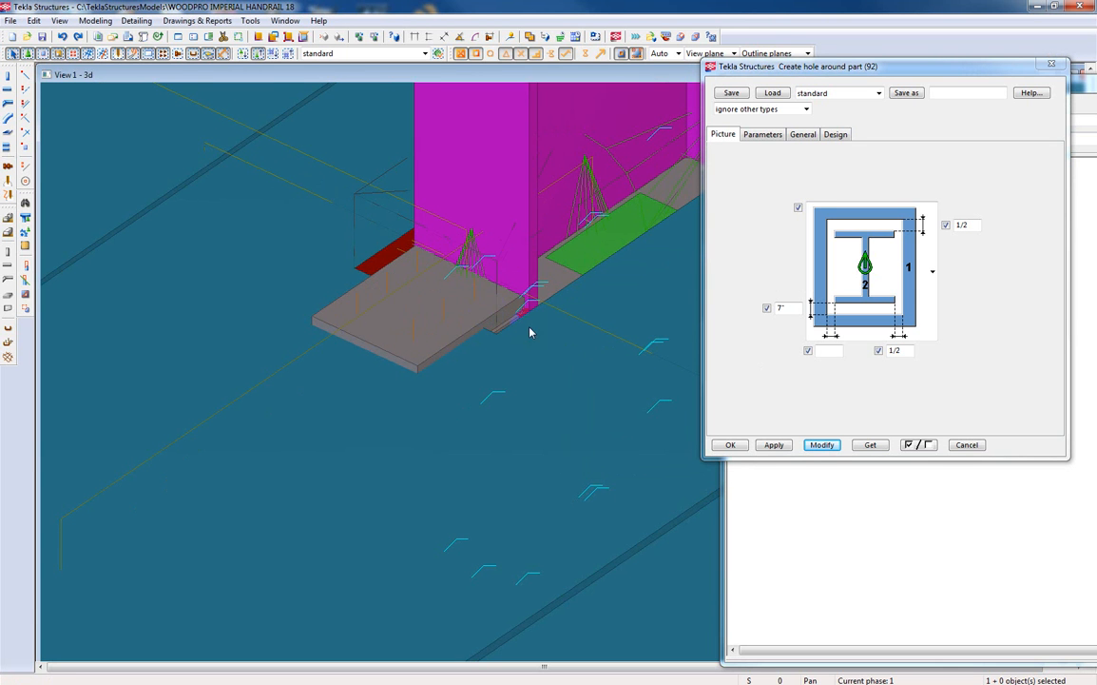
pyautogui.click(484, 247)
pyautogui.click(471, 244)
pyautogui.click(483, 254)
pyautogui.scroll(-5, 485, 250)
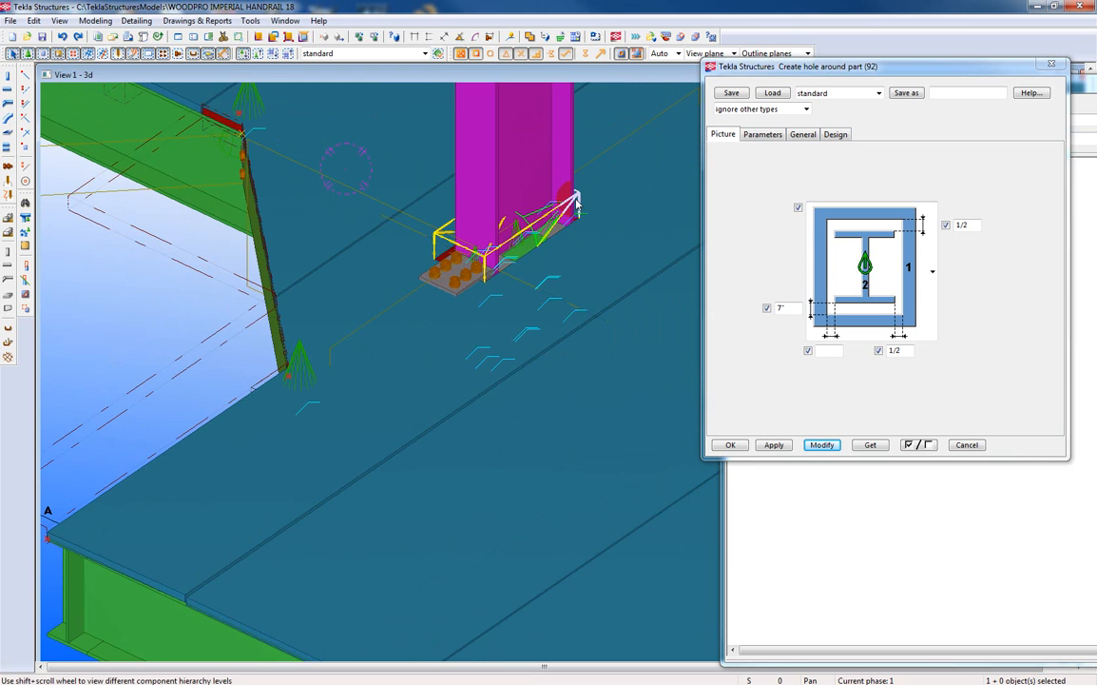
pyautogui.click(757, 443)
pyautogui.click(821, 444)
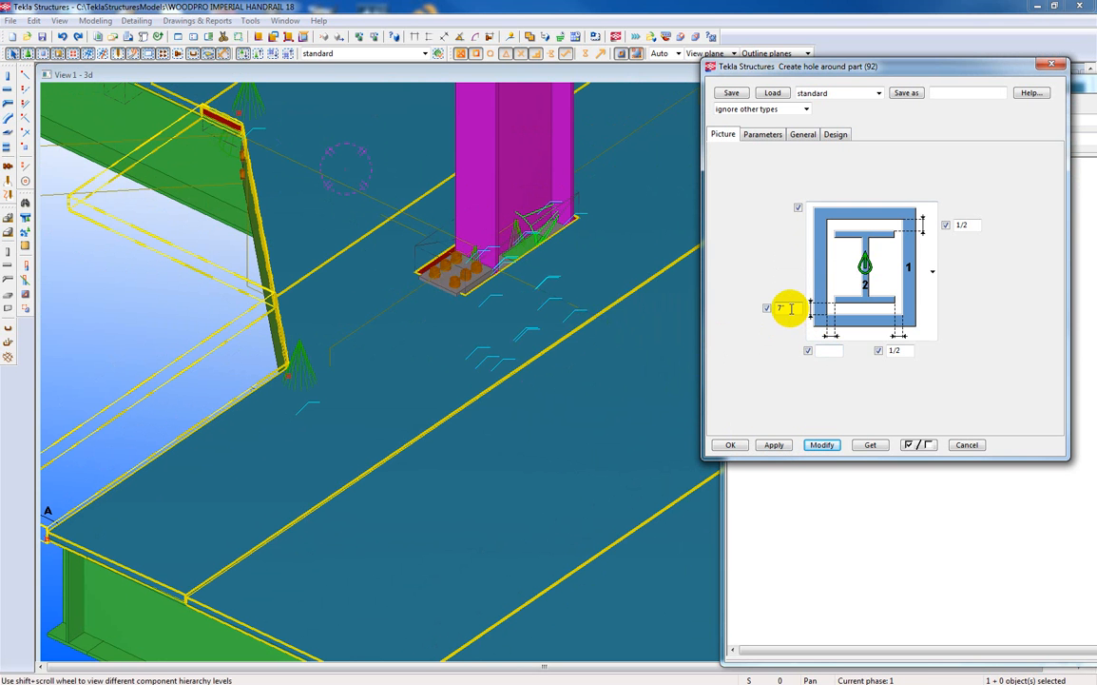
# Set the column hole's flange clearance to 8", modify the hole, check the gap at the bolted plate and accept the settings.
pyautogui.moveTo(791, 309); pyautogui.dragTo(767, 312)
pyautogui.write('8')
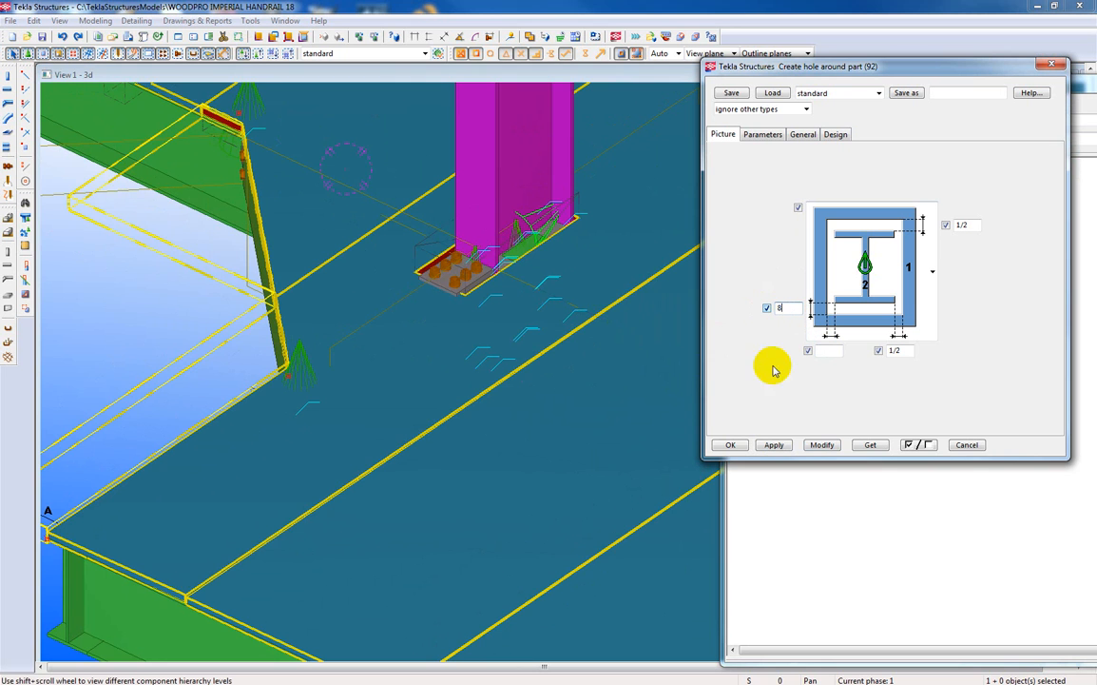
pyautogui.click(820, 446)
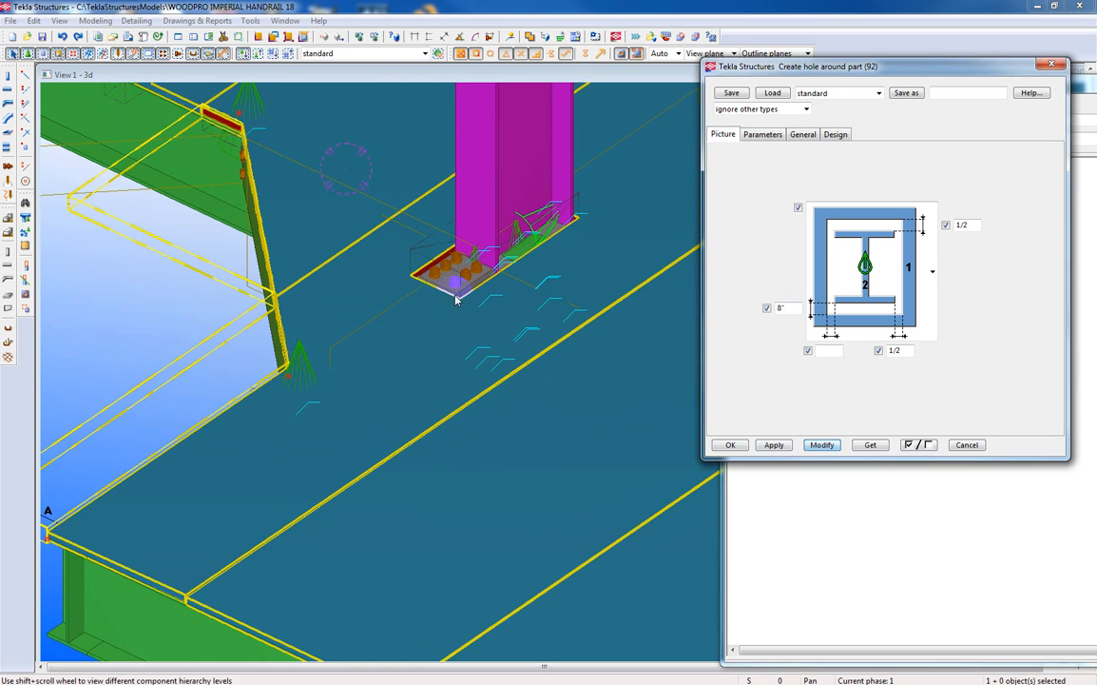
pyautogui.scroll(3, 427, 306)
pyautogui.scroll(2, 427, 305)
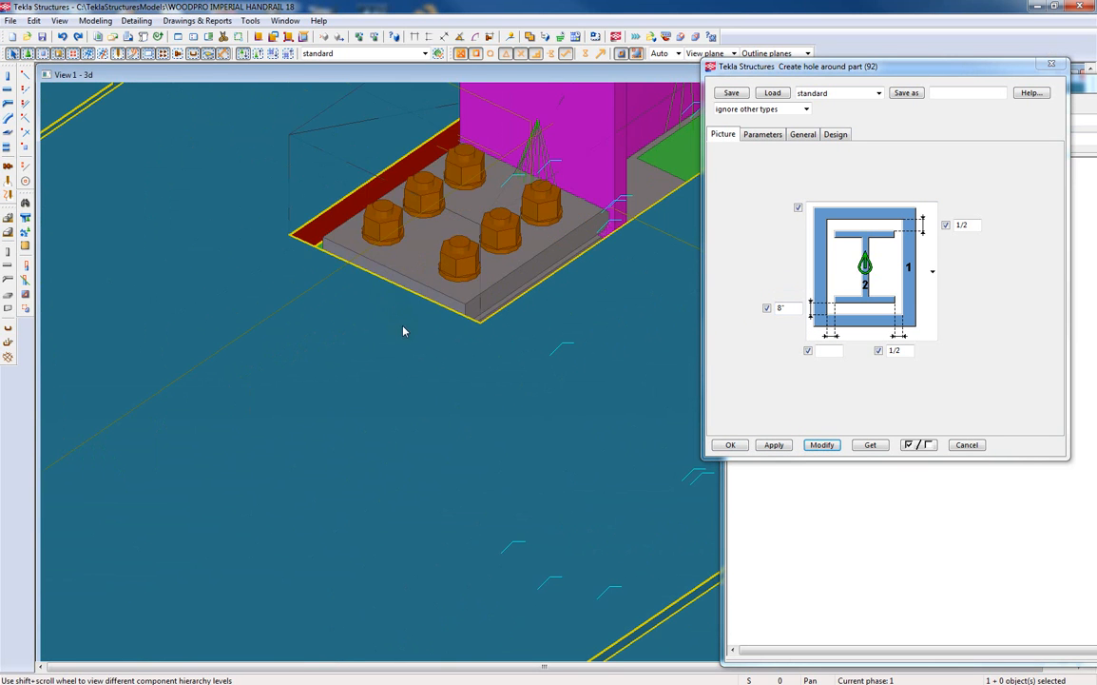
pyautogui.scroll(-1, 405, 331)
pyautogui.scroll(-2, 524, 391)
pyautogui.click(768, 444)
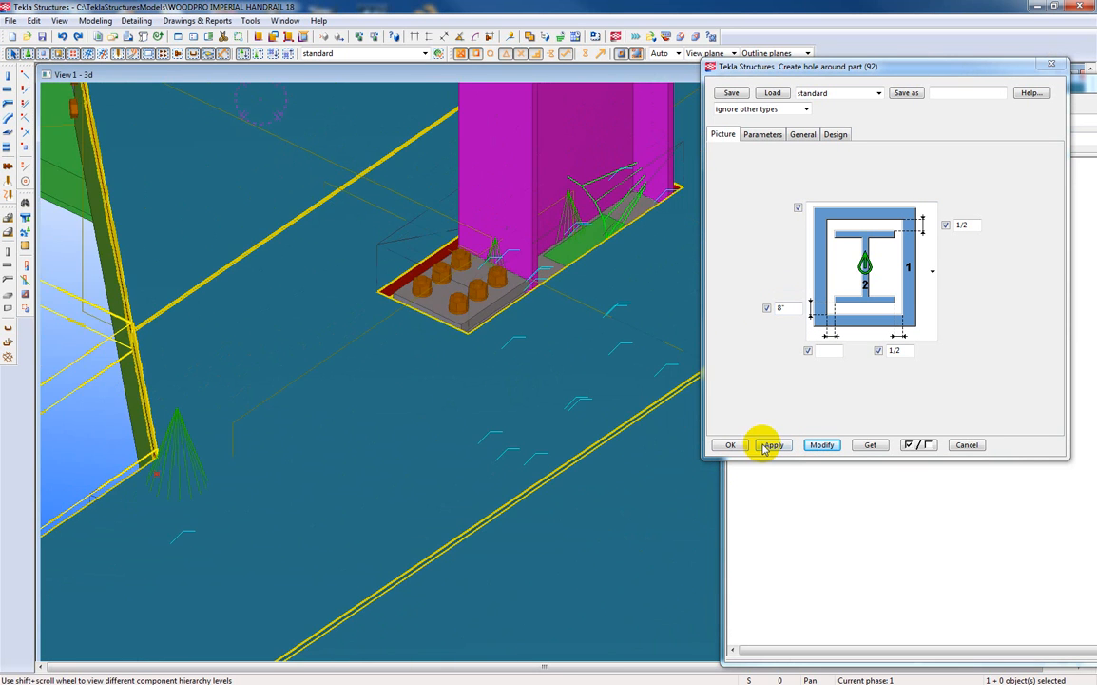
pyautogui.click(730, 444)
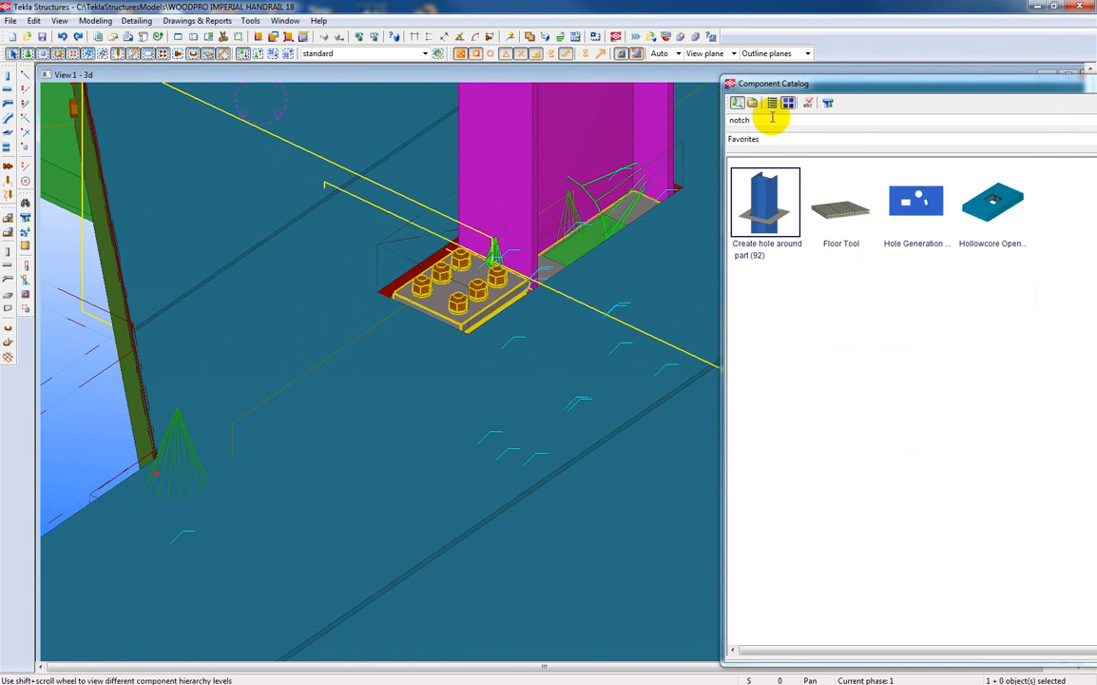
# Clear the component catalog off the model view and examine the hole around the magenta column from several sides of the platform.
pyautogui.moveTo(1084, 103); pyautogui.dragTo(1096, 111)
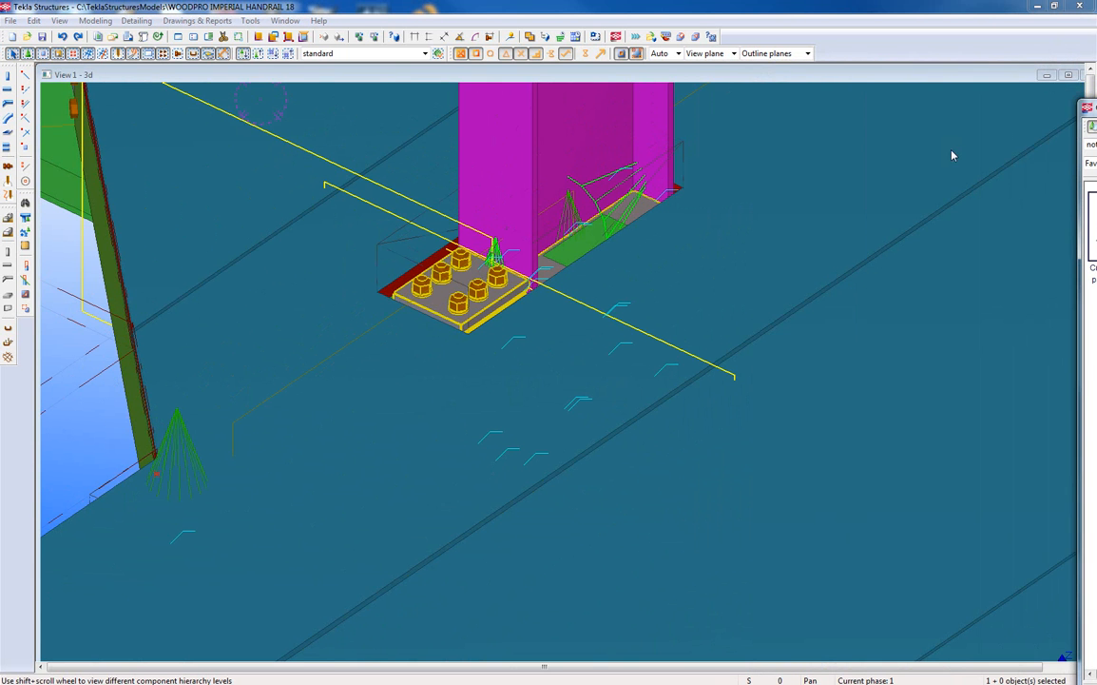
pyautogui.scroll(-3, 727, 202)
pyautogui.scroll(-3, 728, 203)
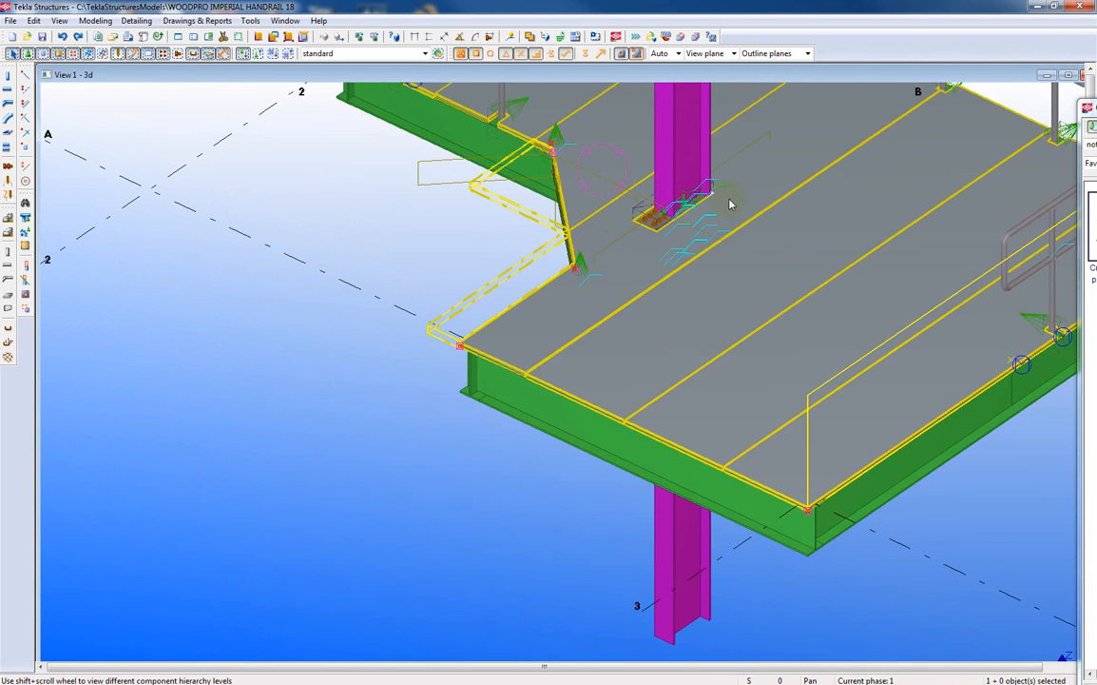
pyautogui.moveTo(723, 206); pyautogui.dragTo(652, 299, button='middle')
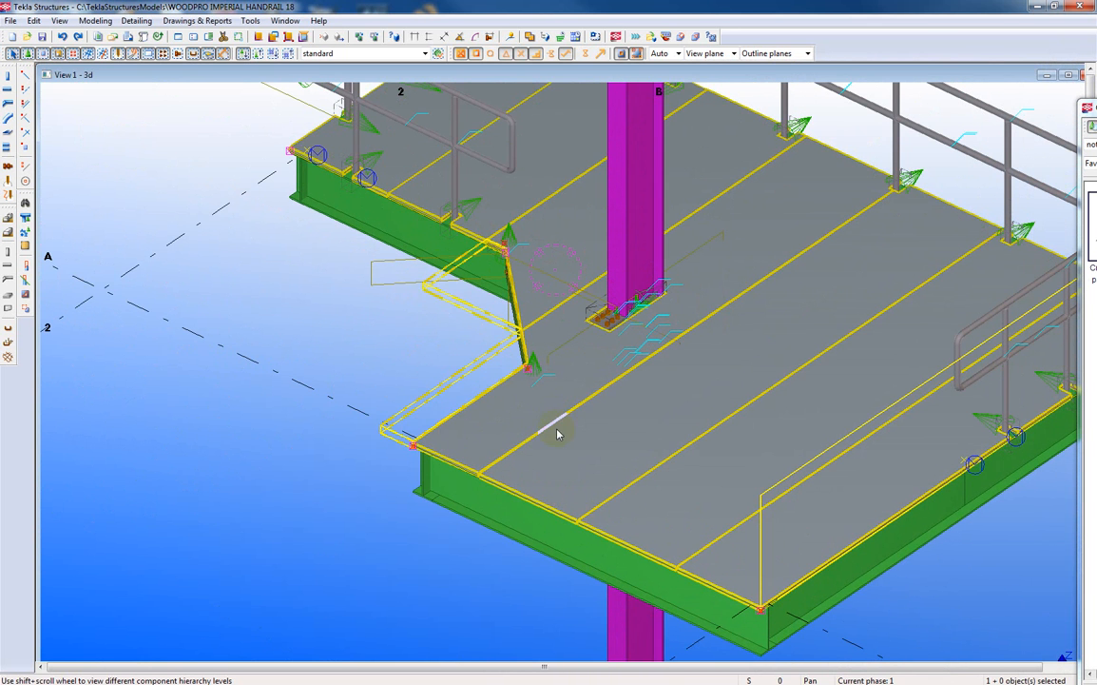
pyautogui.keyDown('ctrl'); pyautogui.moveTo(557, 434); pyautogui.dragTo(430, 369, button='middle'); pyautogui.keyUp('ctrl')
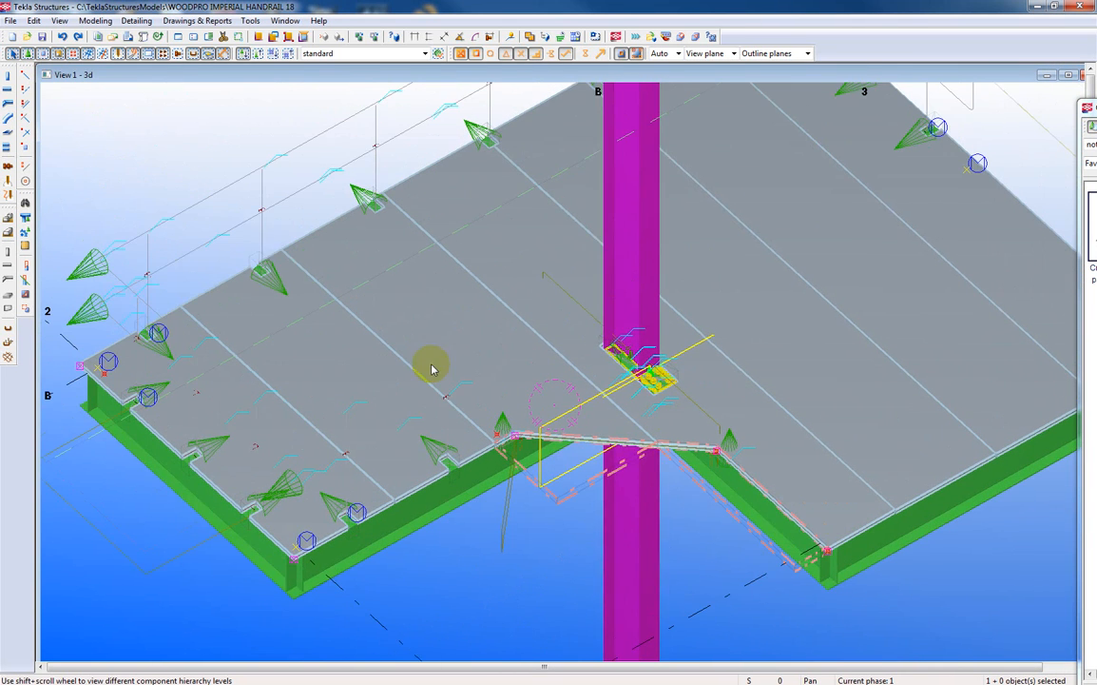
pyautogui.click(33, 21)
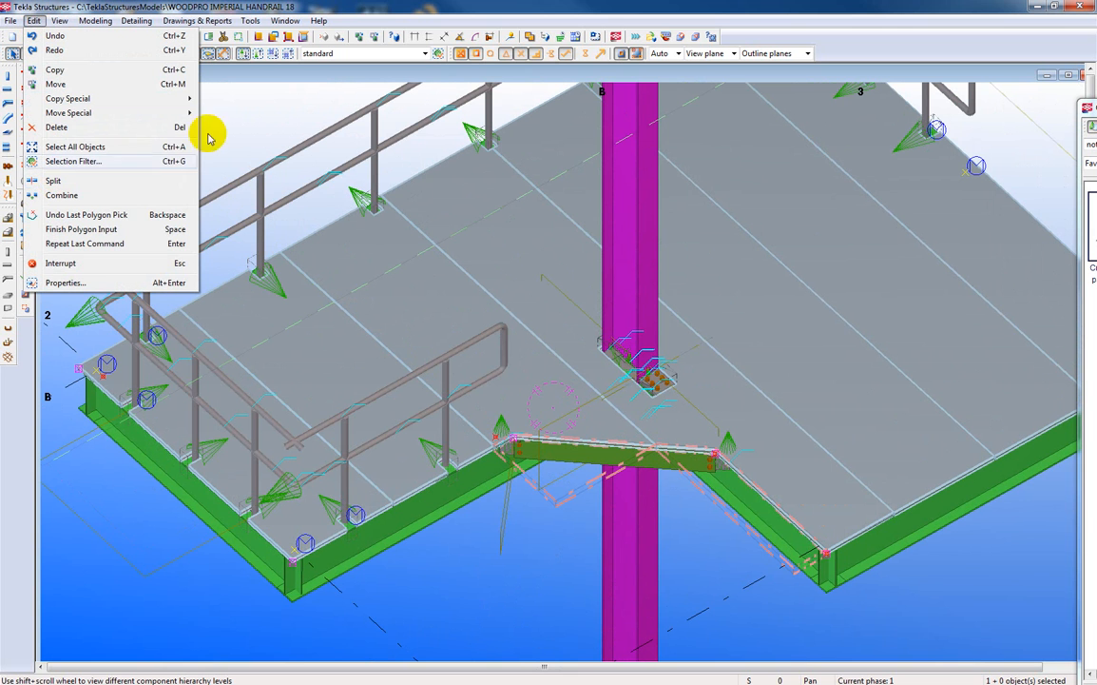
pyautogui.click(487, 483)
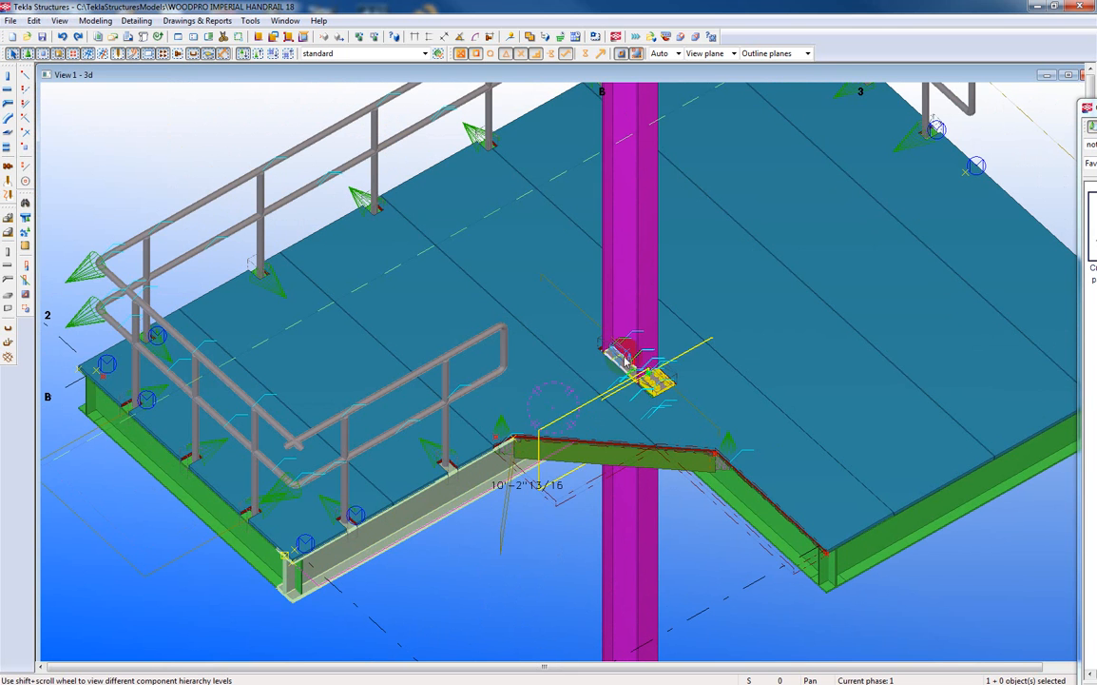
pyautogui.scroll(1, 644, 406)
pyautogui.scroll(3, 644, 406)
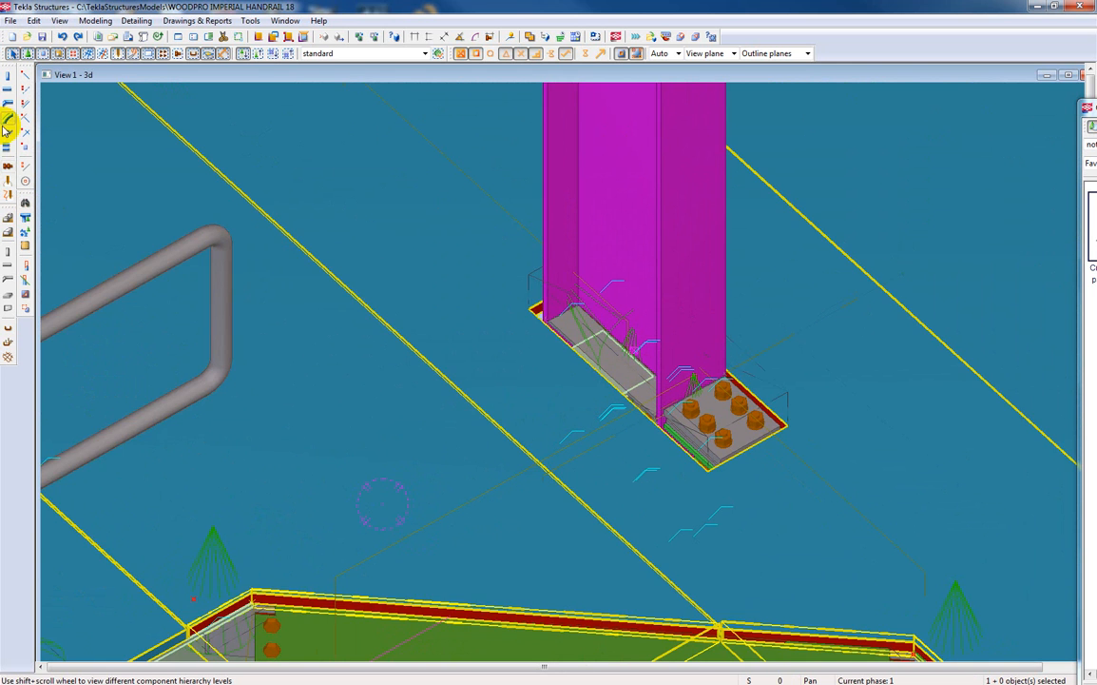
# Try to split the grating panel around the magenta column at the column's web.
pyautogui.click(34, 20)
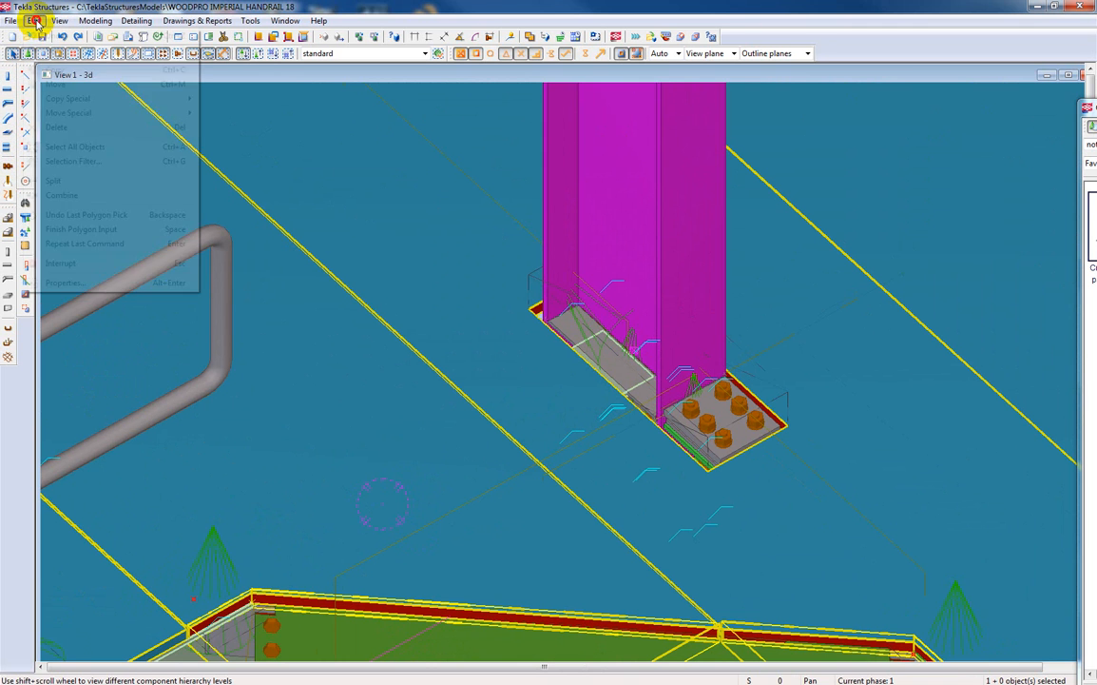
pyautogui.click(53, 182)
pyautogui.click(267, 172)
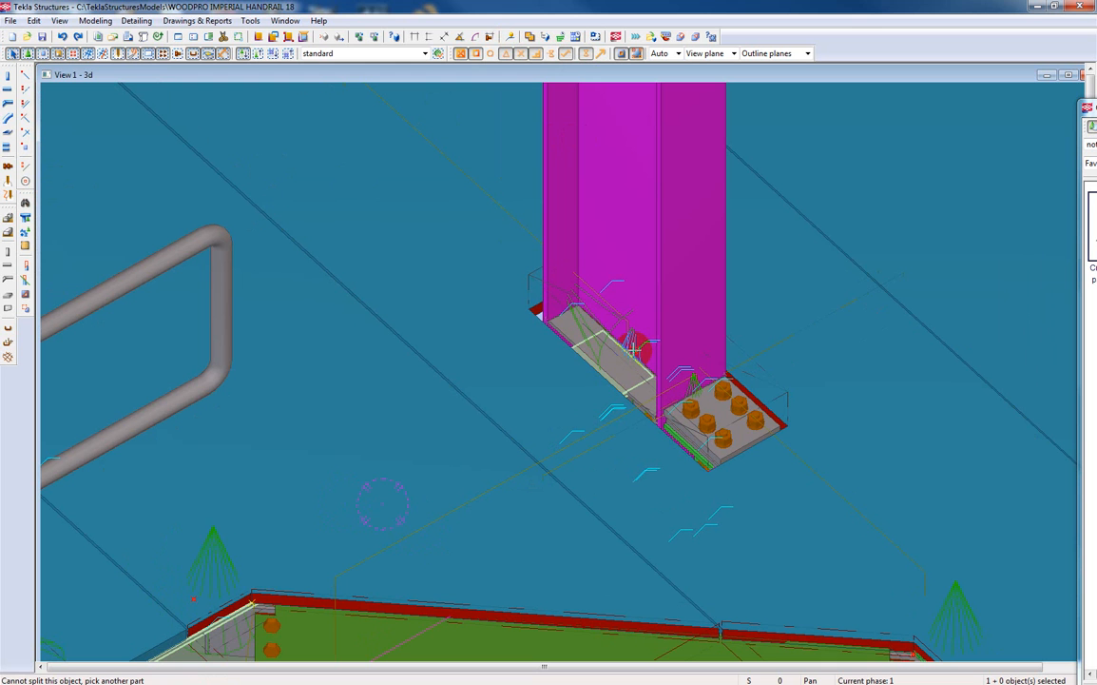
pyautogui.click(634, 349)
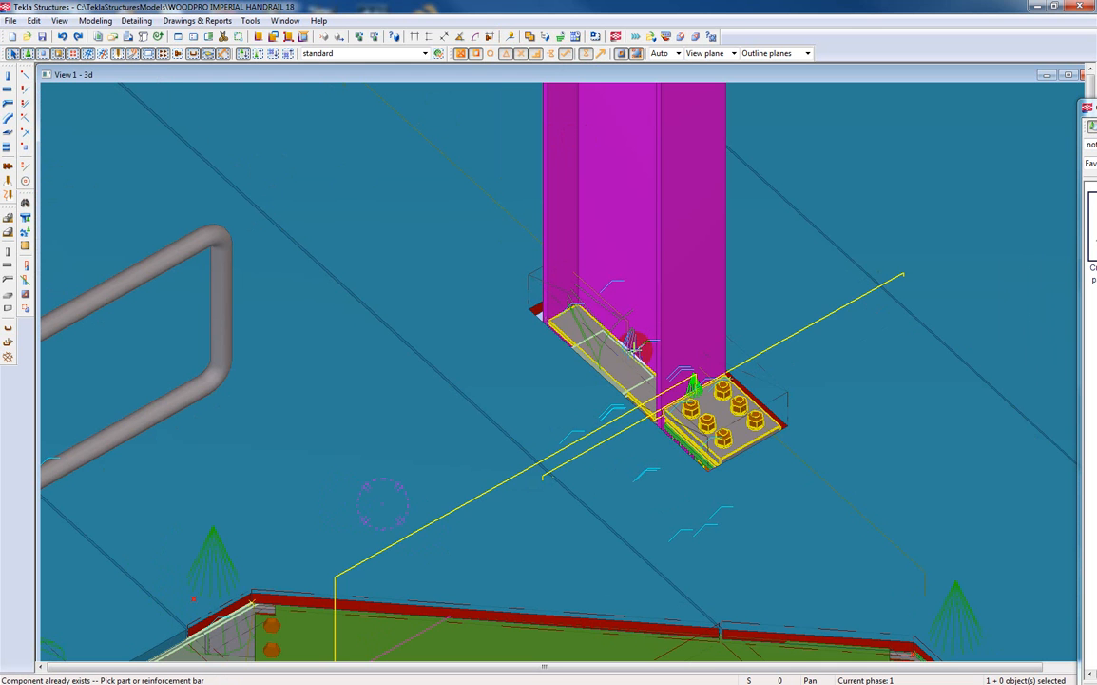
pyautogui.rightClick(424, 231)
pyautogui.click(435, 234)
pyautogui.click(656, 302)
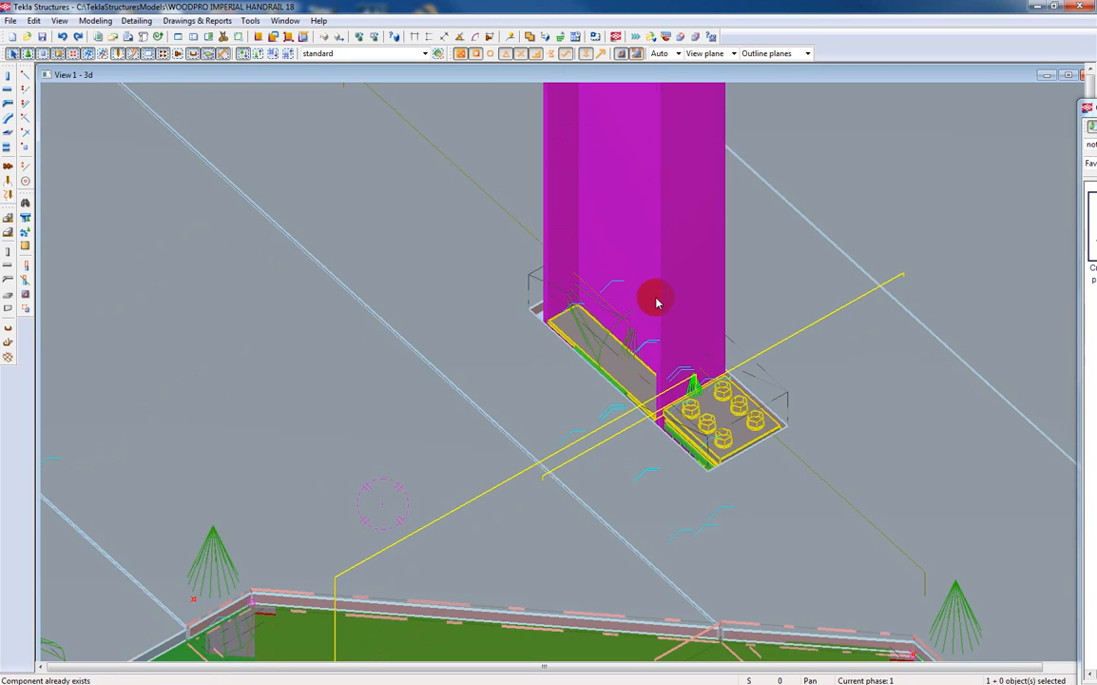
pyautogui.click(616, 316)
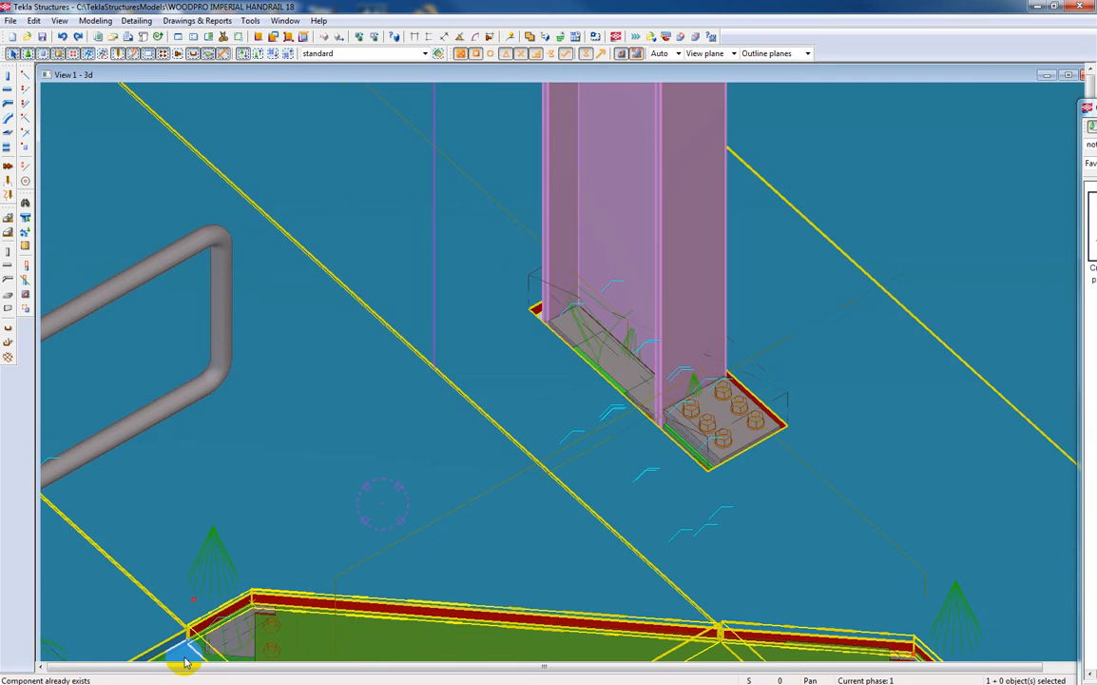
pyautogui.click(226, 645)
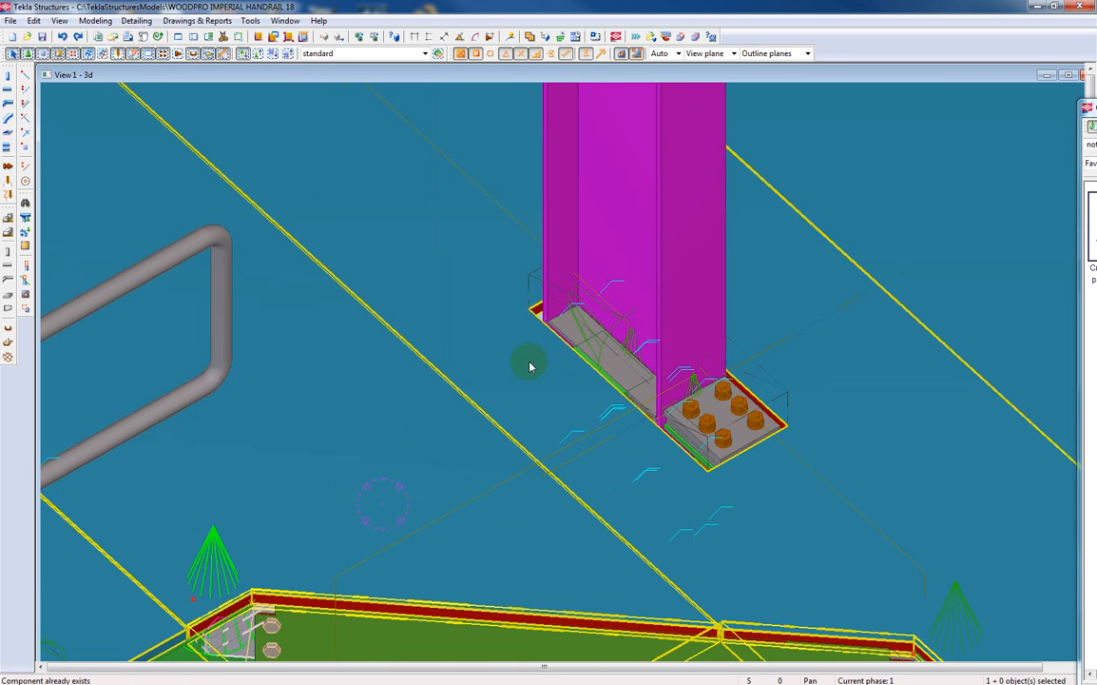
# Split the single grating panel containing the column hole at the middle of the column's web and end the split command.
pyautogui.scroll(-3, 530, 366)
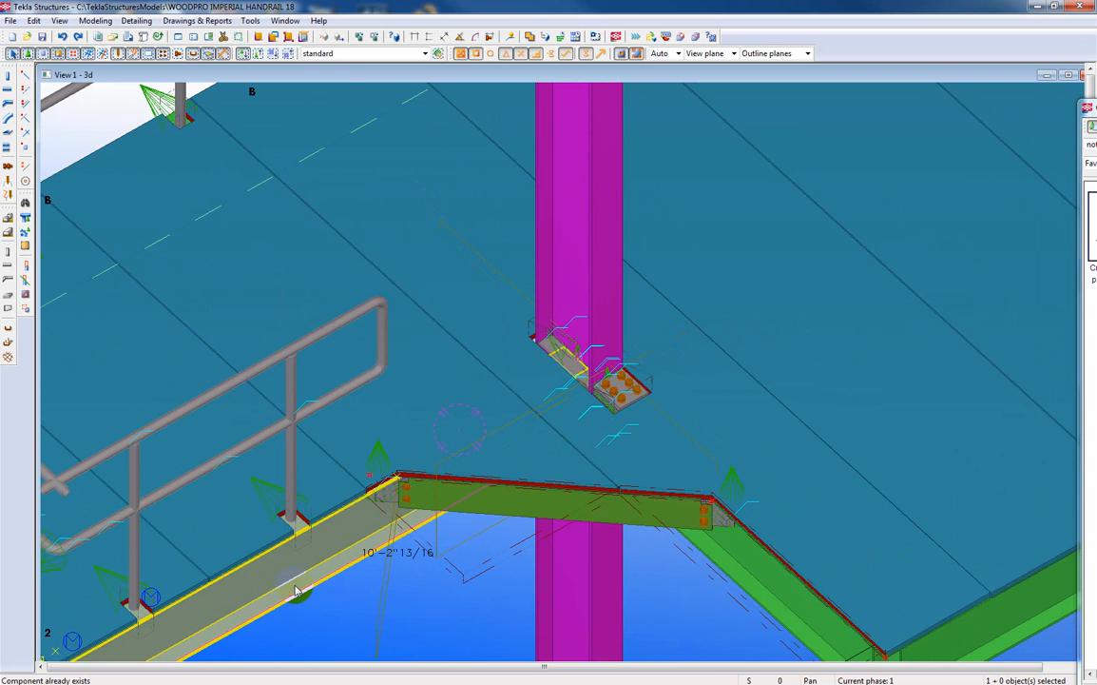
pyautogui.click(33, 21)
pyautogui.click(53, 179)
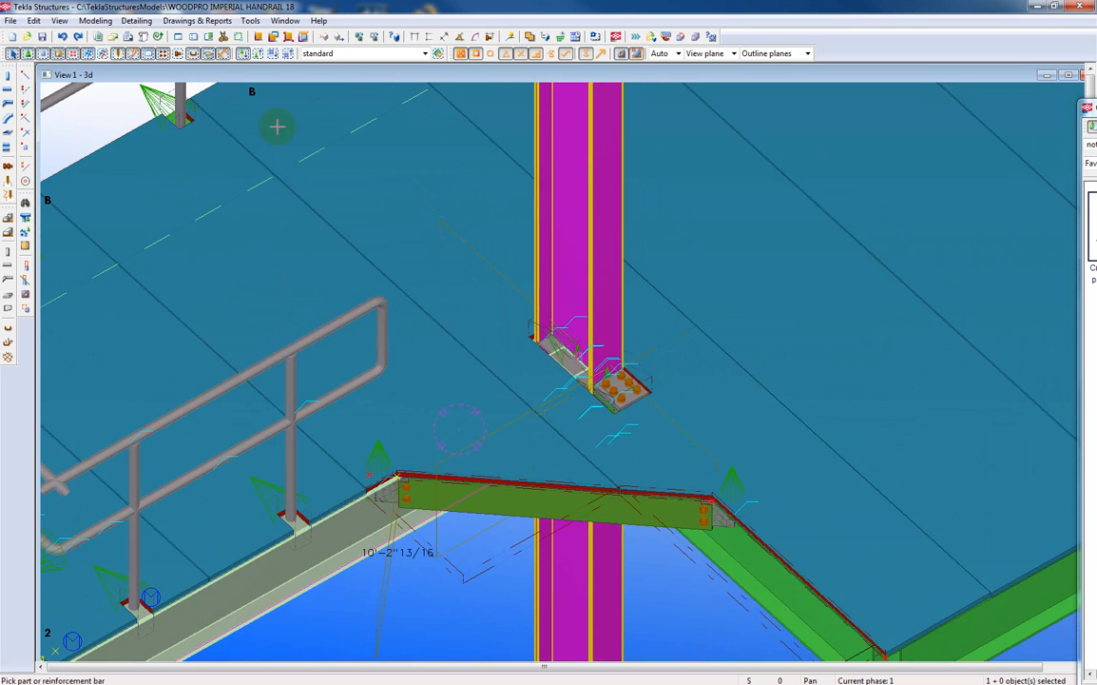
pyautogui.click(694, 378)
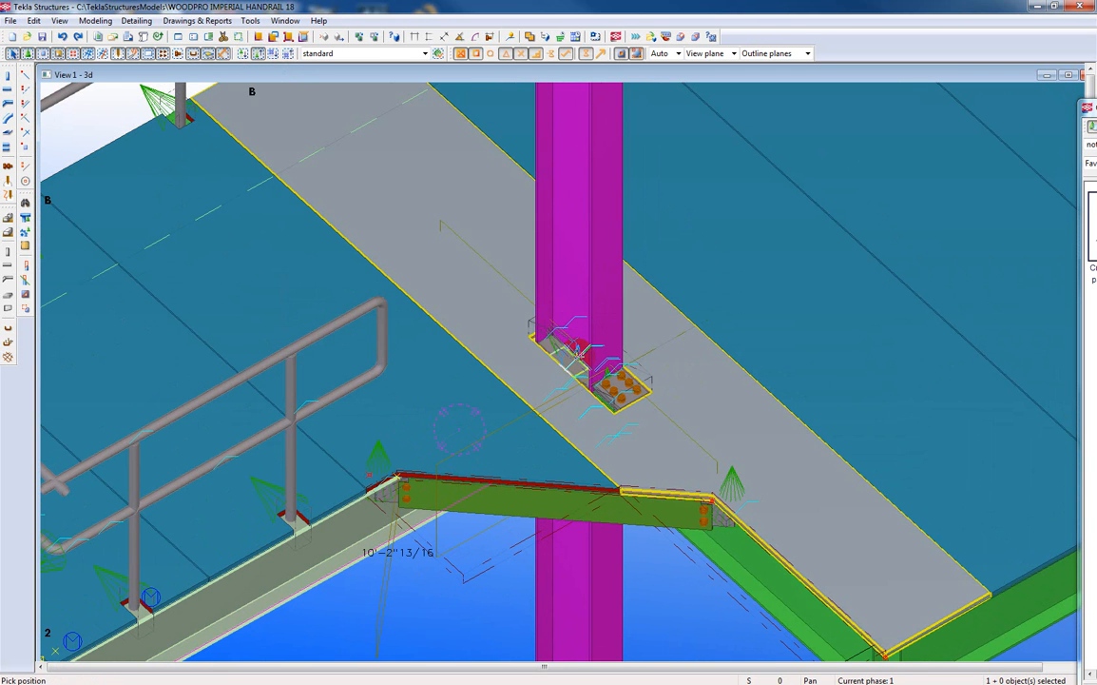
pyautogui.click(577, 360)
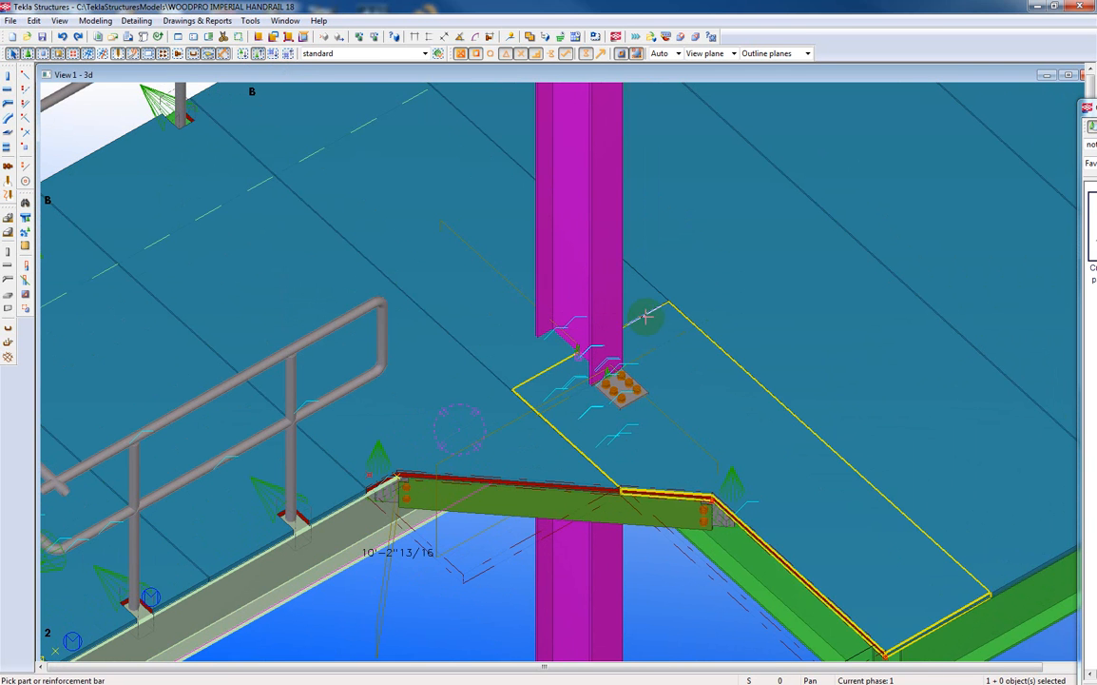
pyautogui.scroll(5, 633, 283)
pyautogui.rightClick(633, 283)
pyautogui.click(661, 289)
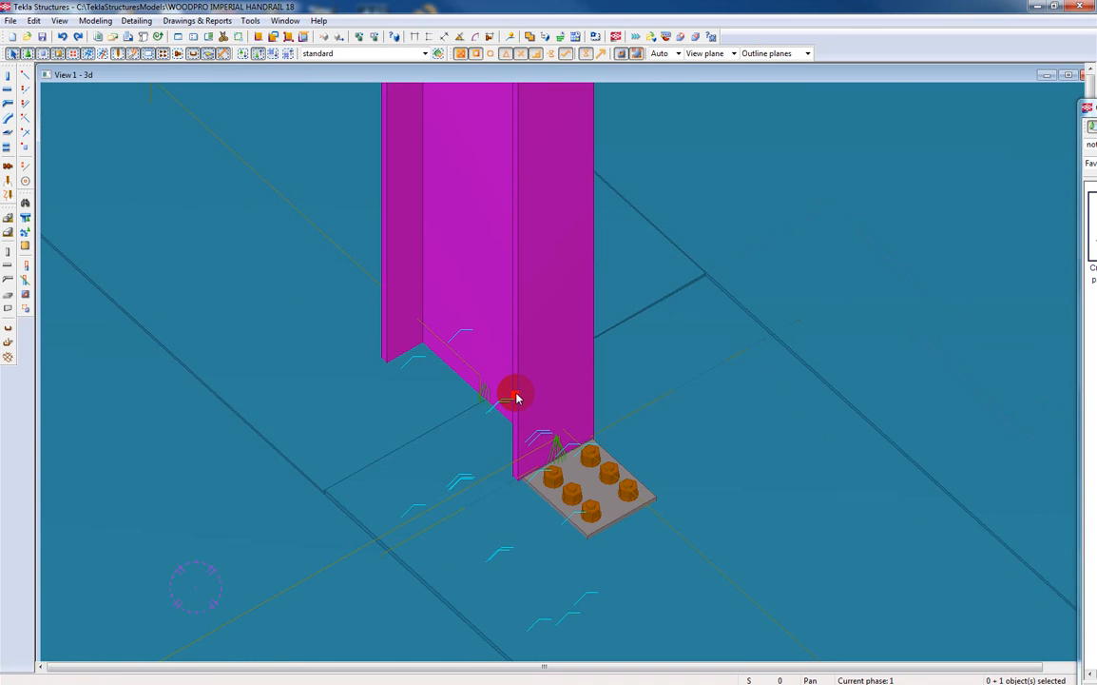
# Pick the panel handle at the split and look over the divided grating around the column.
pyautogui.click(516, 398)
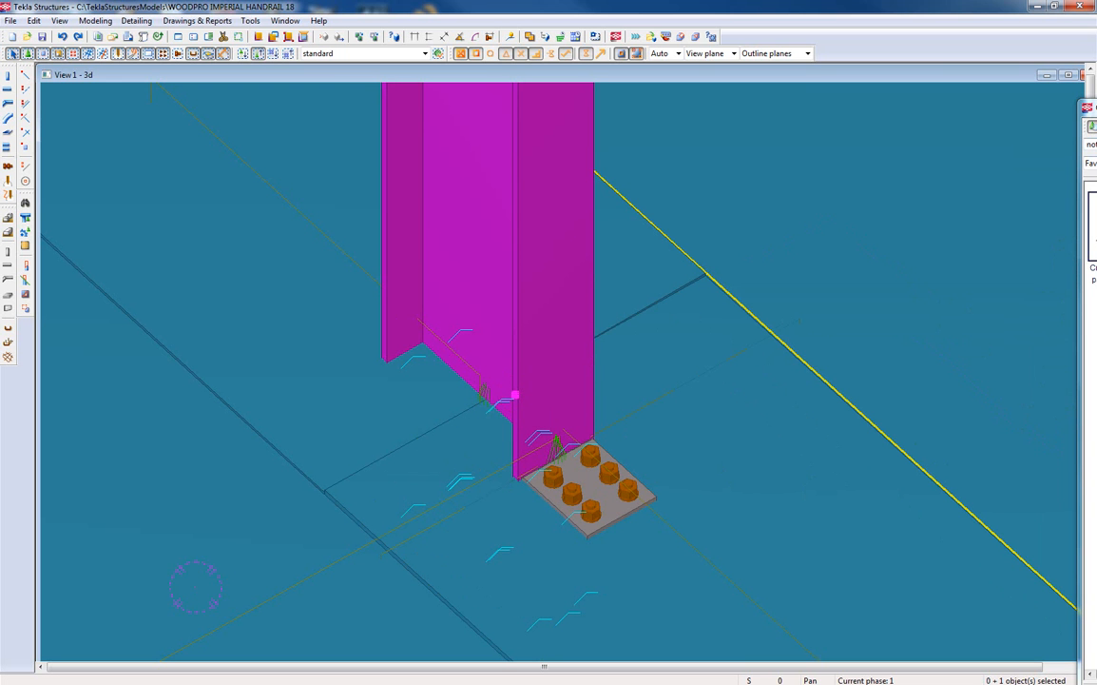
pyautogui.scroll(-10, 803, 320)
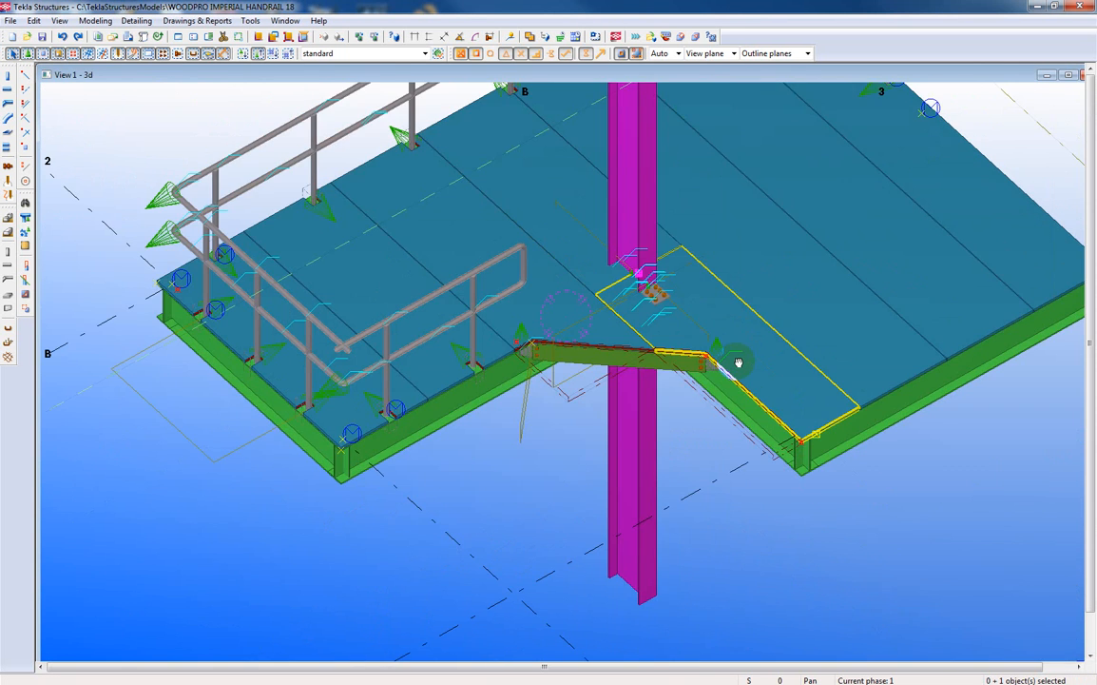
pyautogui.moveTo(738, 362); pyautogui.dragTo(717, 356, button='middle')
pyautogui.click(685, 493)
pyautogui.click(379, 449)
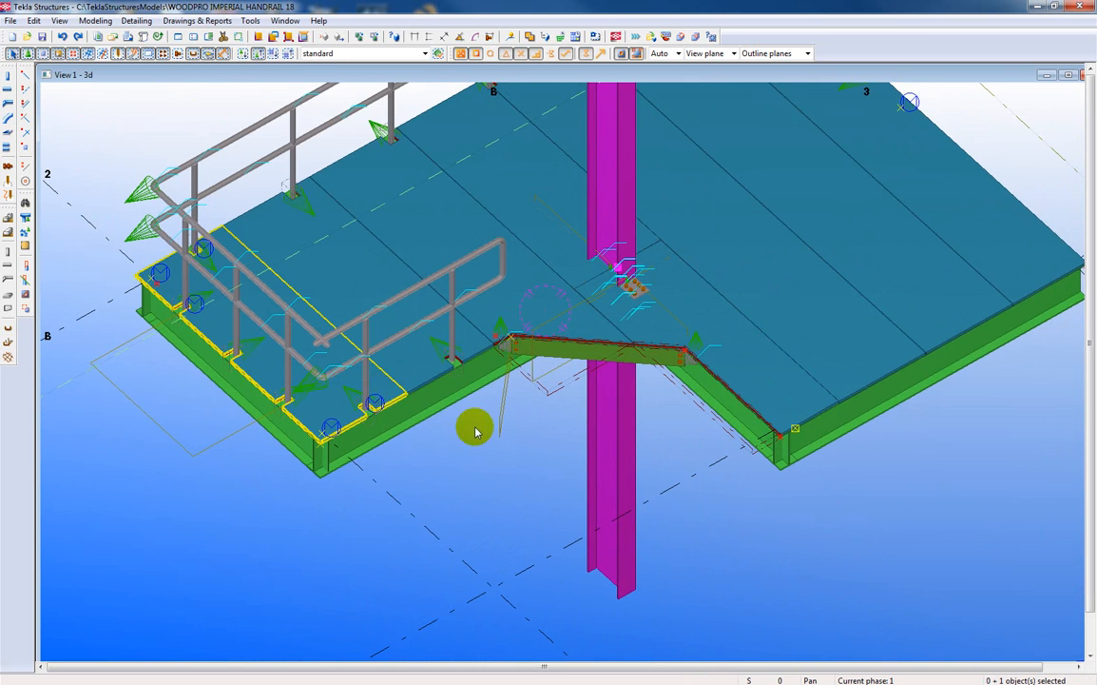
pyautogui.scroll(-8, 478, 439)
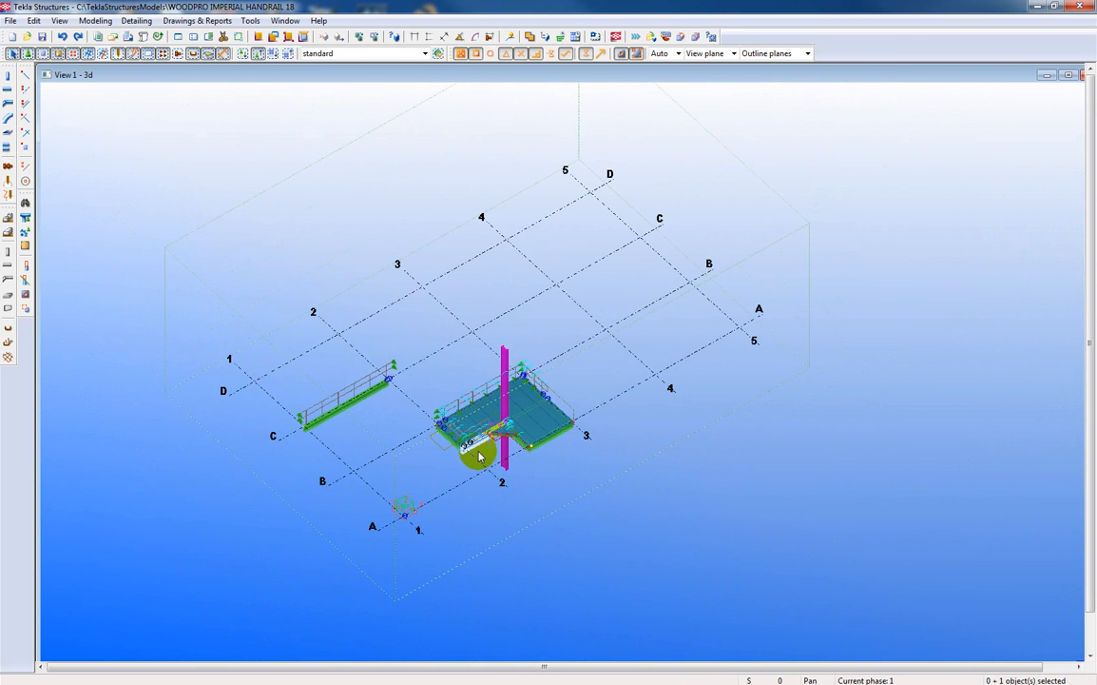
pyautogui.scroll(10, 490, 447)
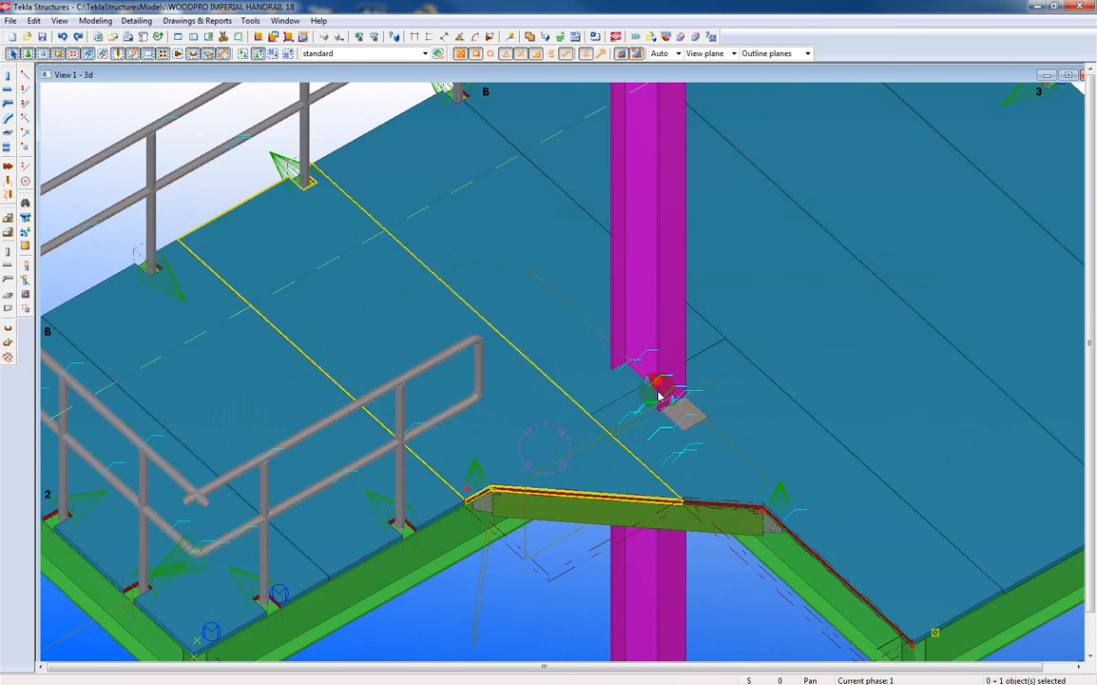
pyautogui.click(693, 400)
pyautogui.scroll(5, 666, 380)
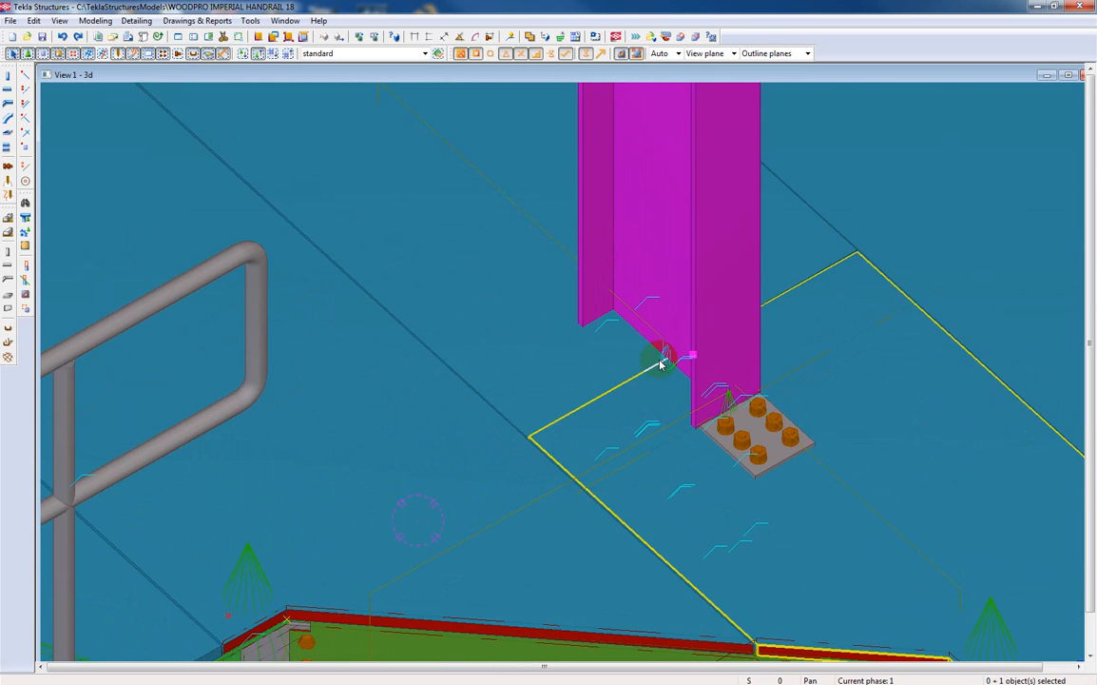
# Move the picked handle of one panel half linearly by dY -1/8" at the split and end the move command.
pyautogui.rightClick(640, 378)
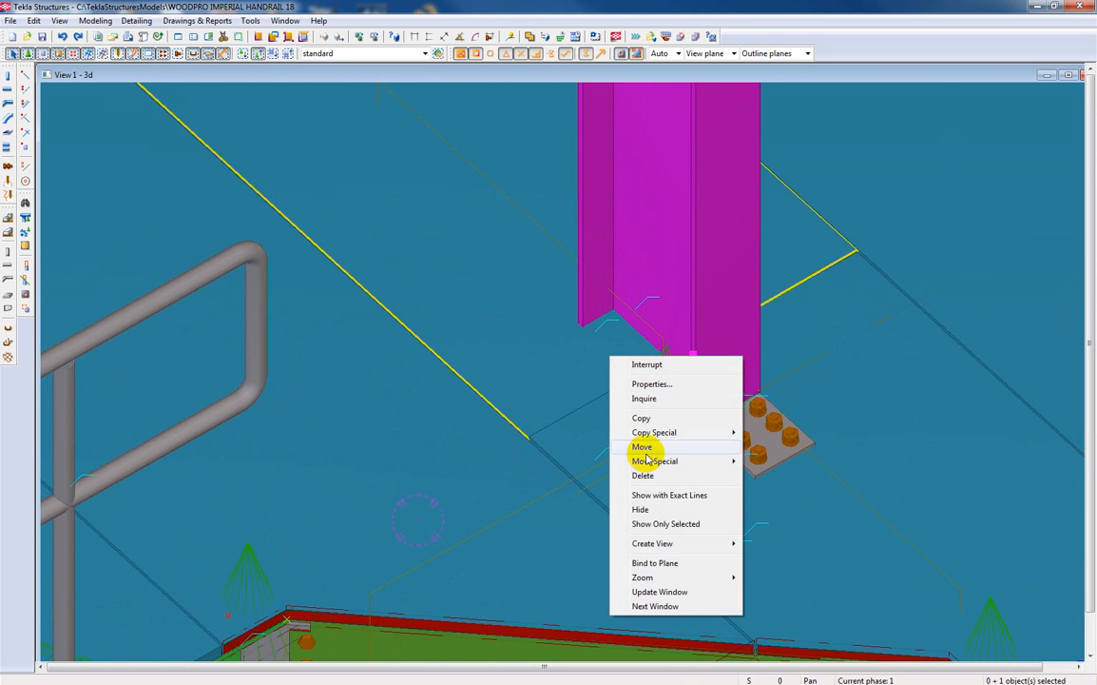
pyautogui.moveTo(656, 461)
pyautogui.click(767, 462)
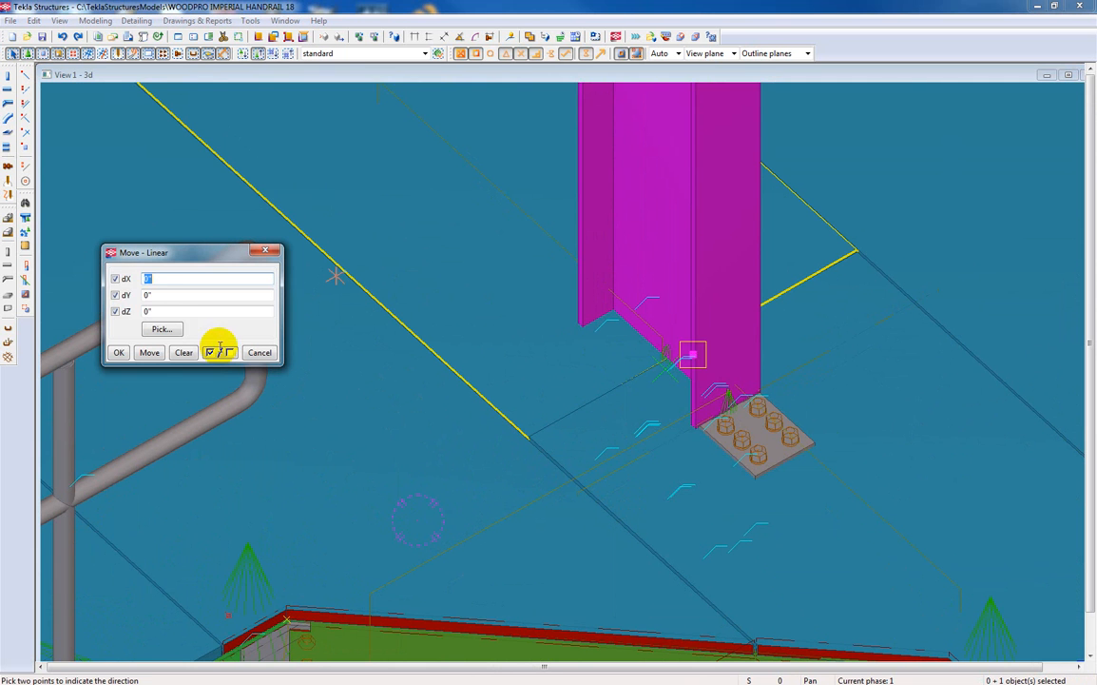
pyautogui.press('Tab')
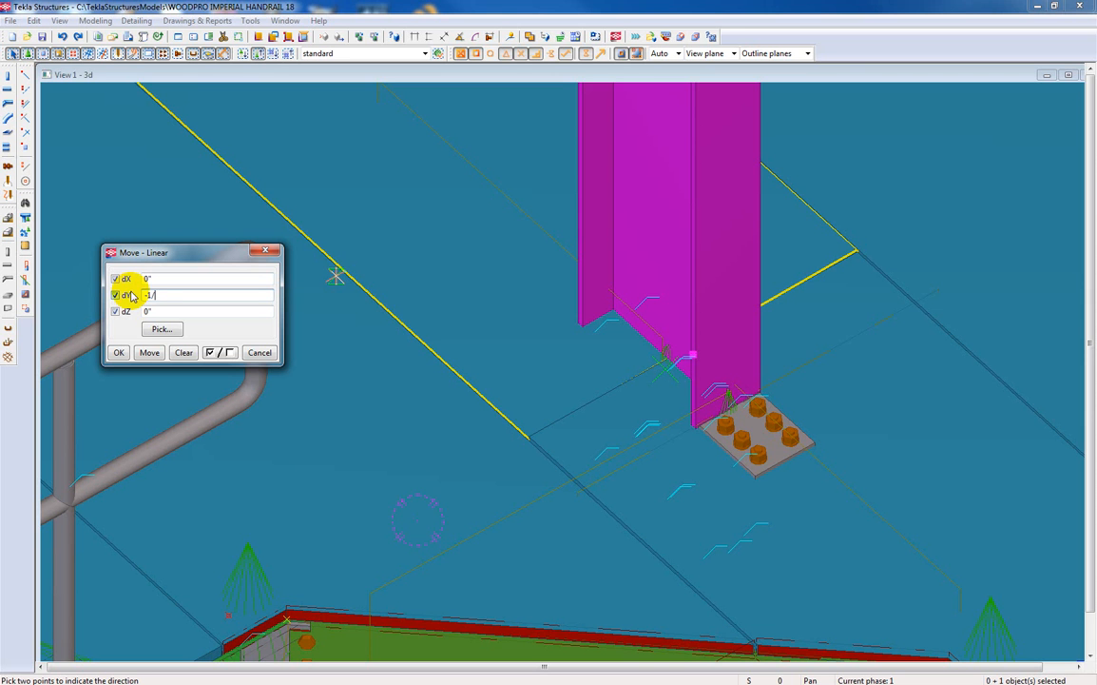
pyautogui.click(149, 353)
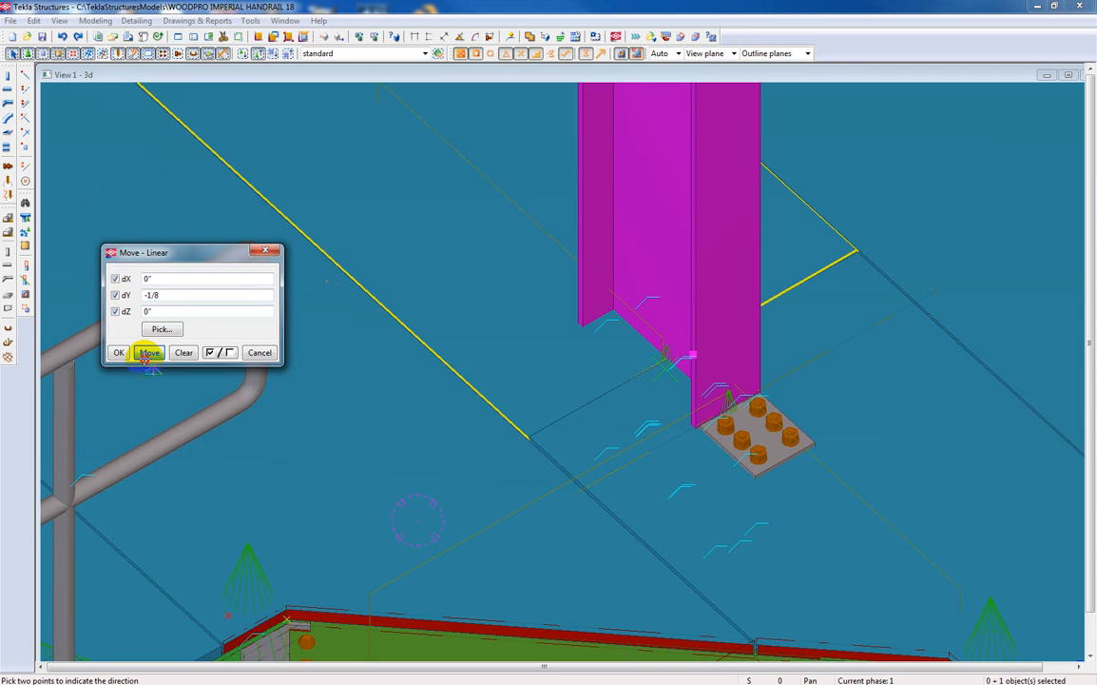
pyautogui.rightClick(574, 368)
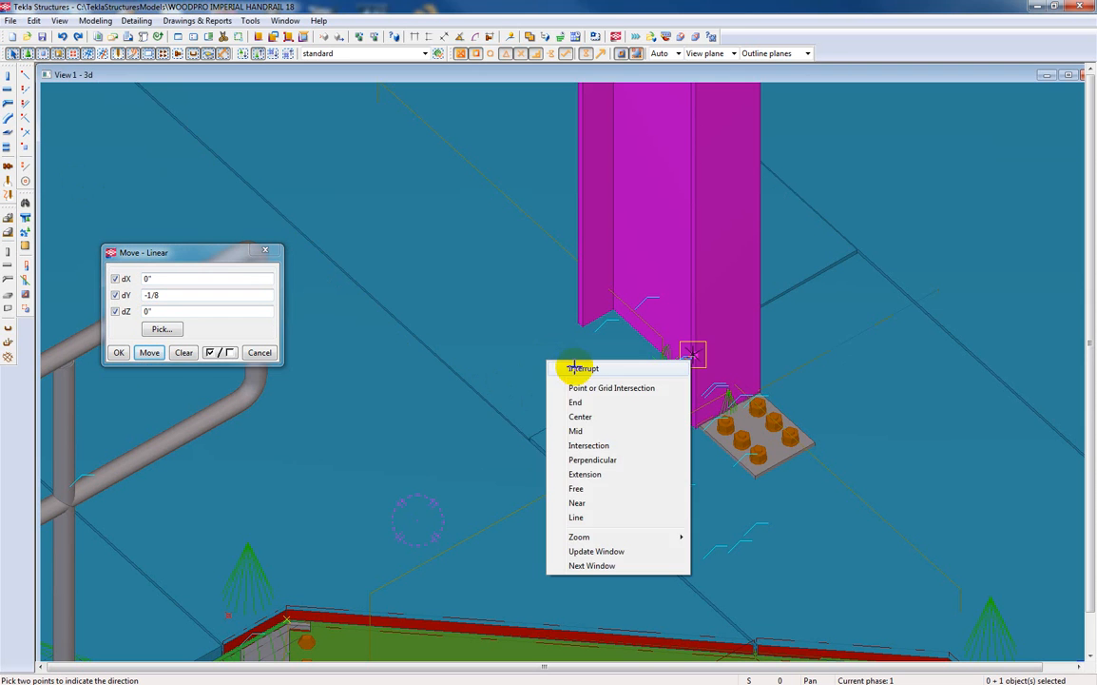
pyautogui.click(582, 368)
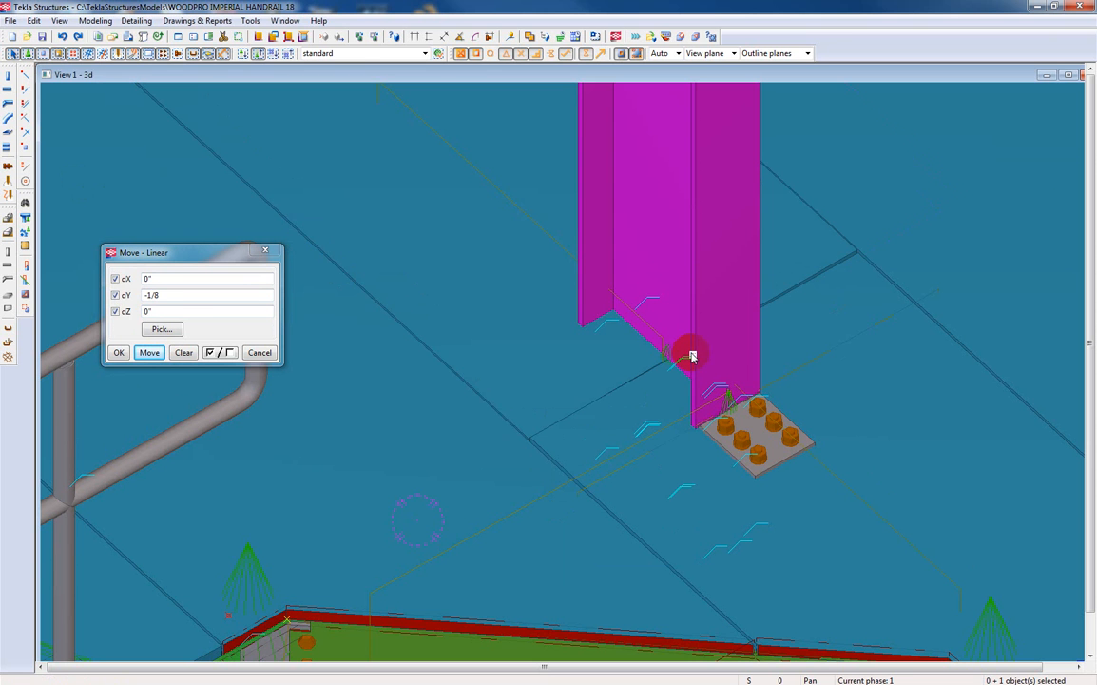
# Move the other panel half's handle at the split linearly by dY 1/8" and close the move settings.
pyautogui.click(153, 295)
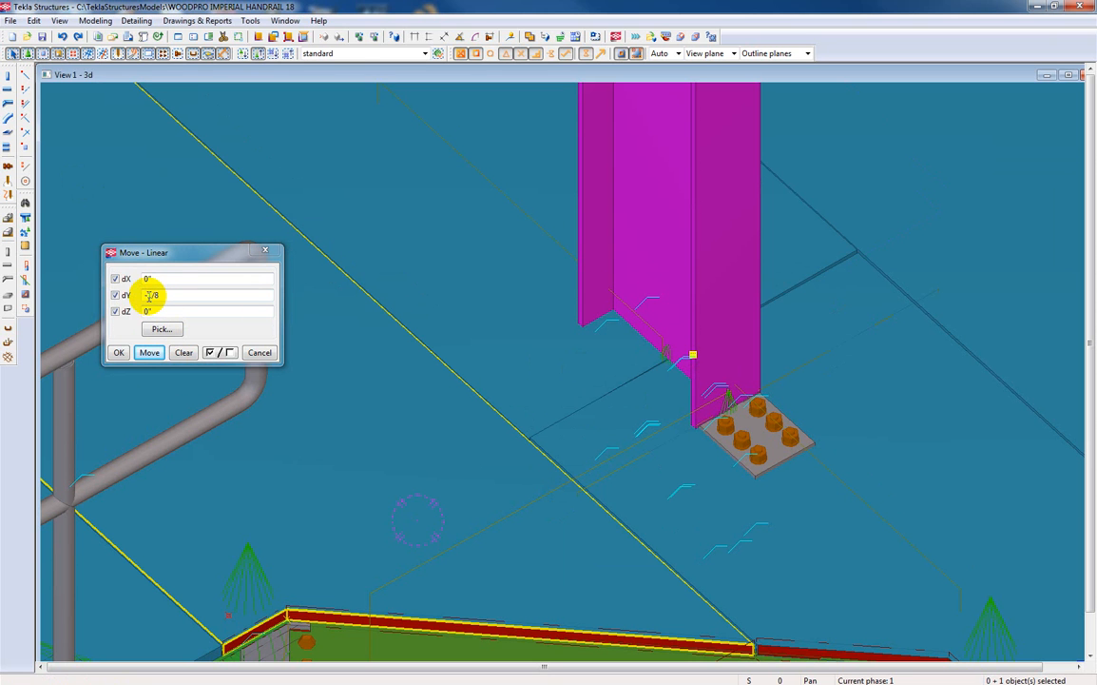
pyautogui.click(149, 352)
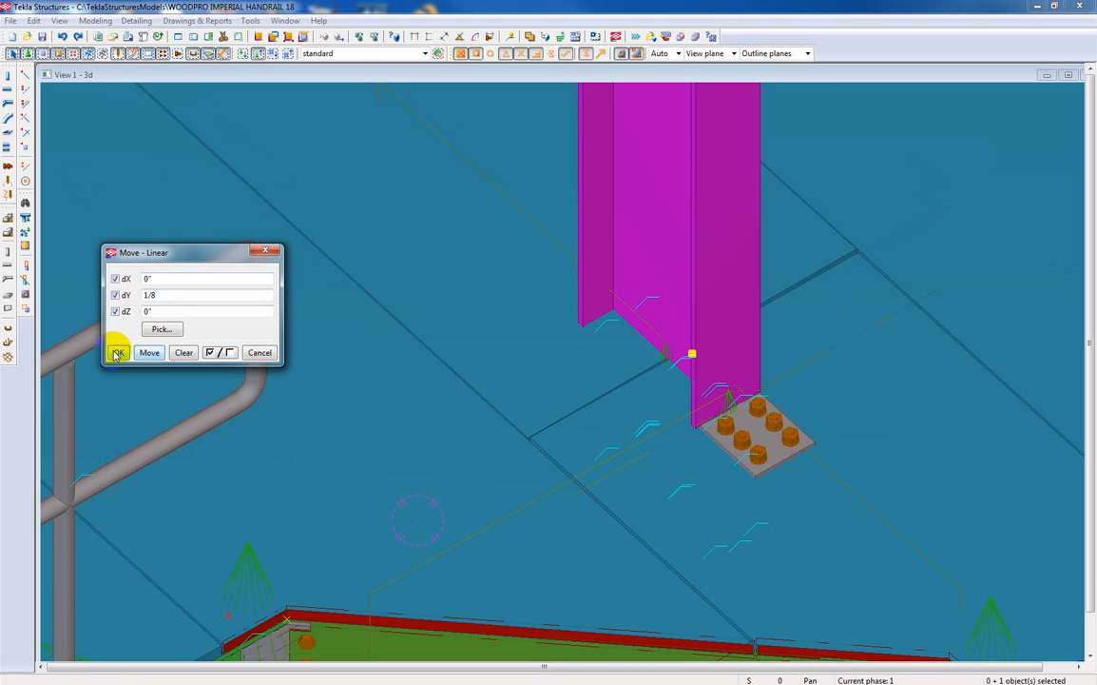
pyautogui.click(117, 353)
pyautogui.rightClick(302, 329)
pyautogui.click(335, 336)
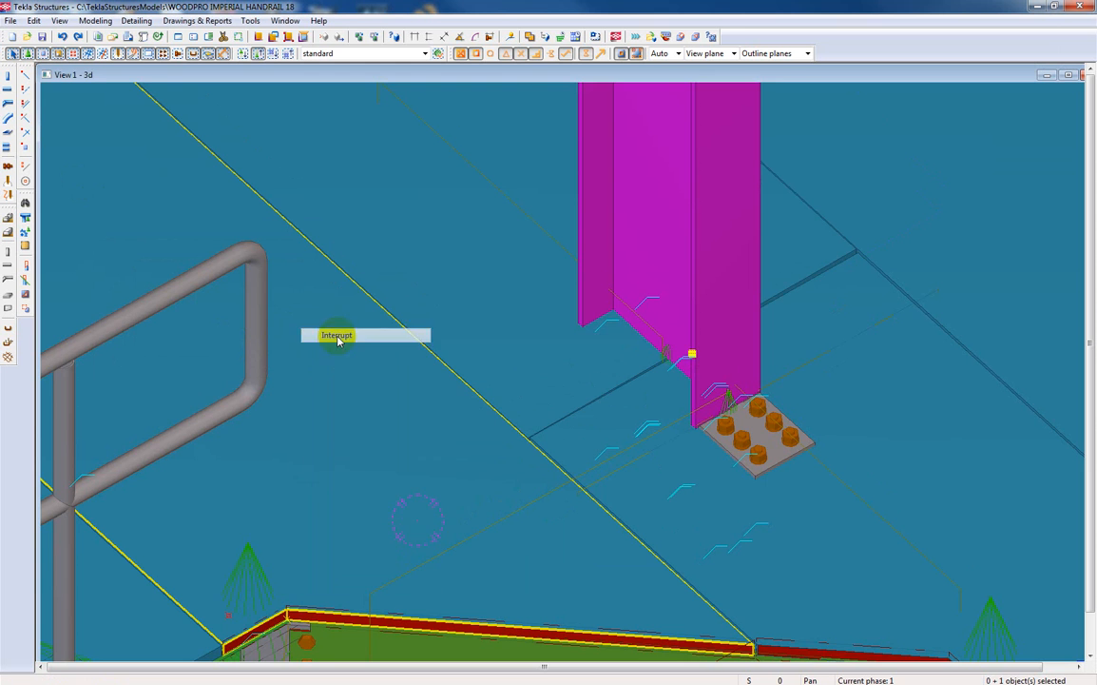
# Load the BANDING preset into the beam properties, check its position settings, and apply it.
pyautogui.scroll(-10, 323, 347)
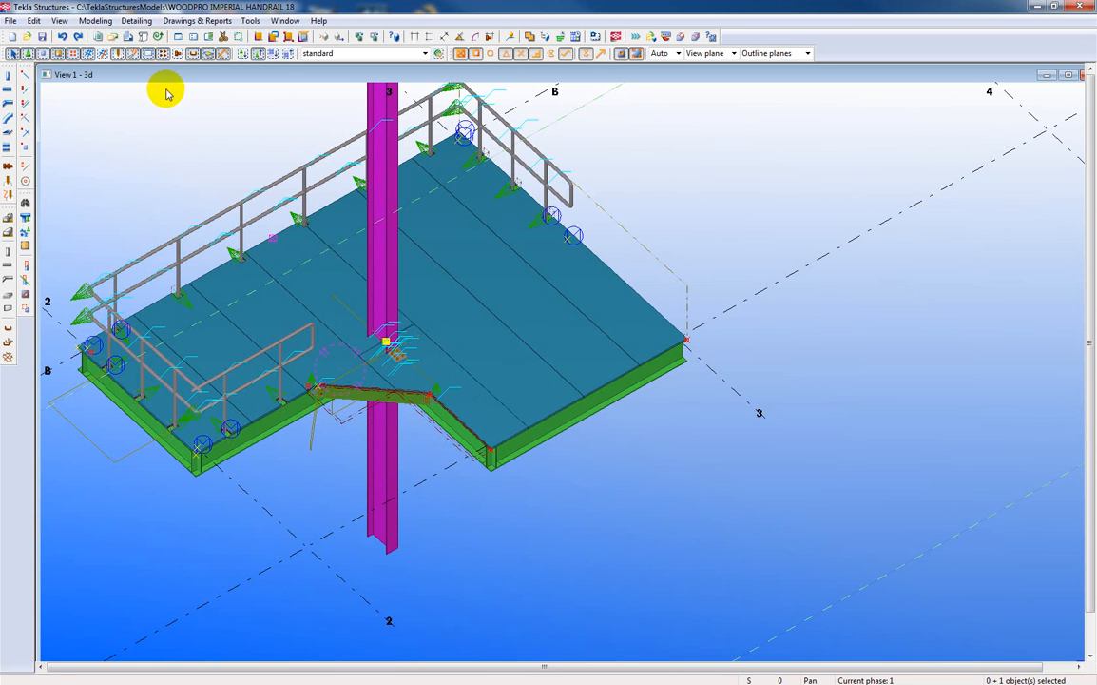
pyautogui.doubleClick(6, 90)
pyautogui.moveTo(882, 171); pyautogui.dragTo(729, 115)
pyautogui.click(829, 144)
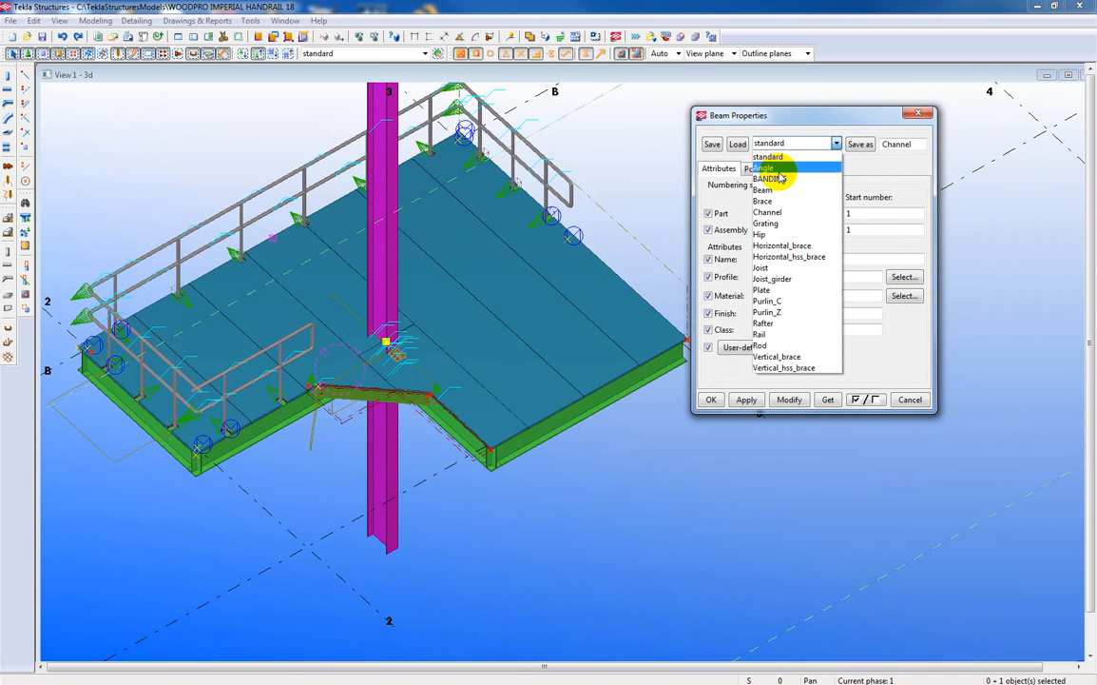
pyautogui.click(778, 179)
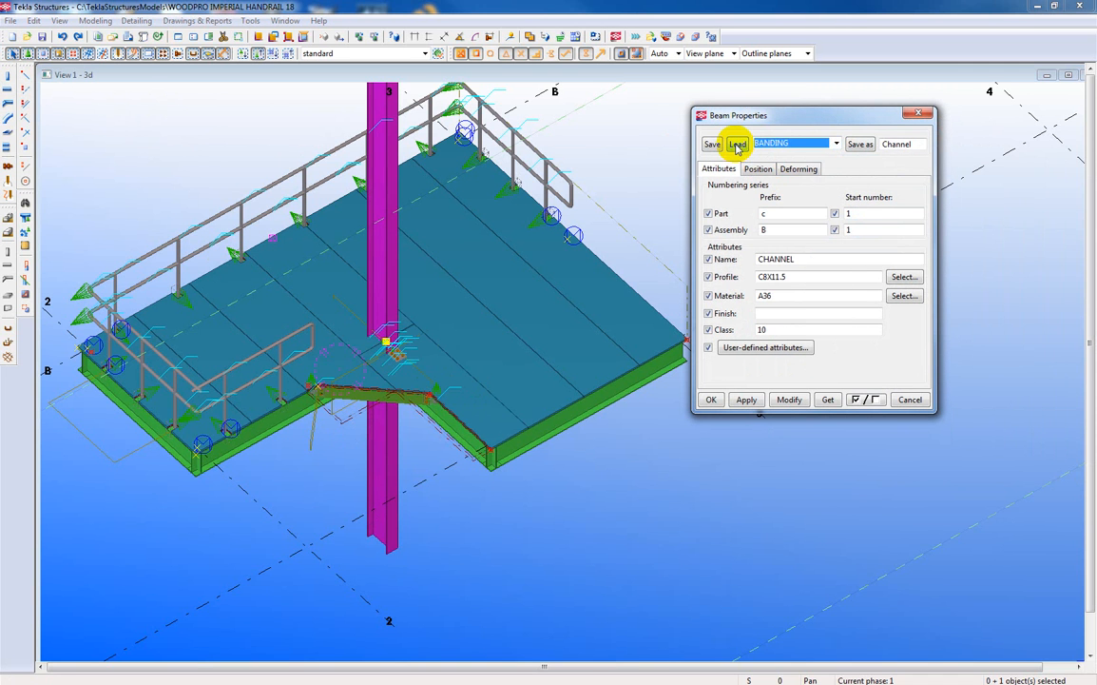
pyautogui.click(738, 145)
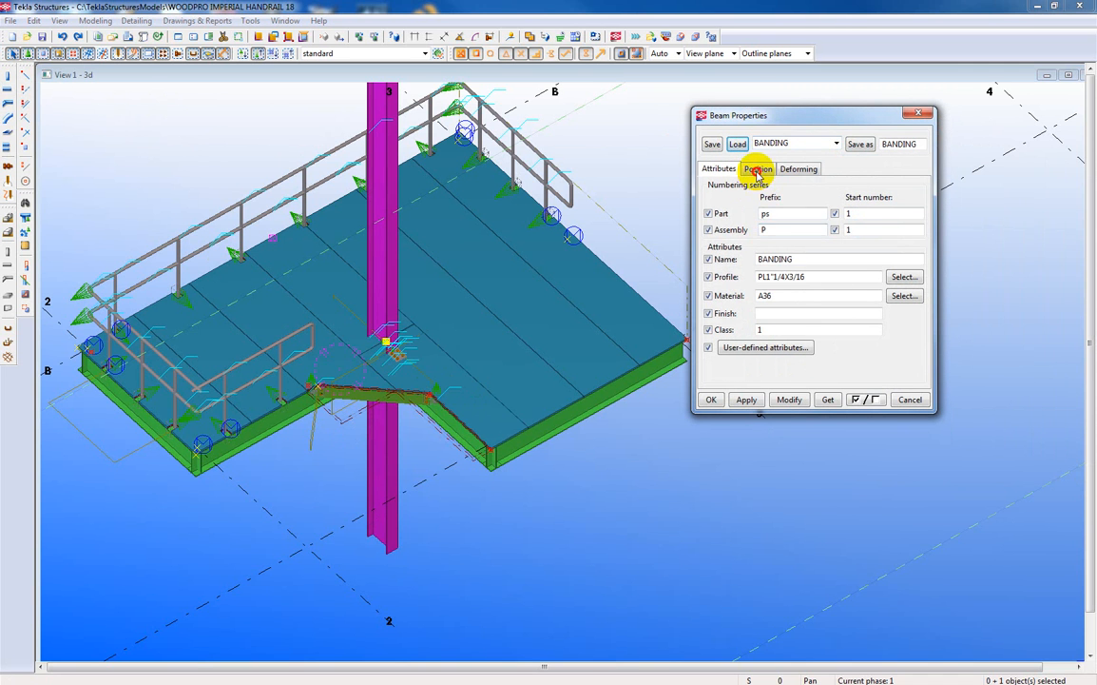
pyautogui.click(758, 171)
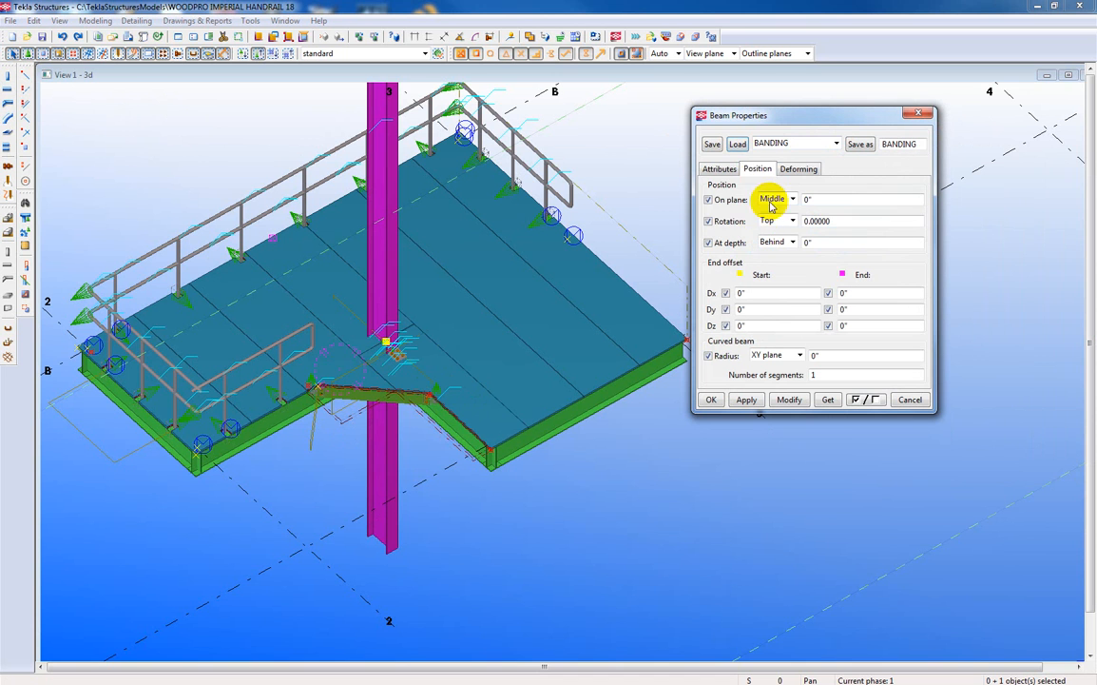
pyautogui.click(738, 144)
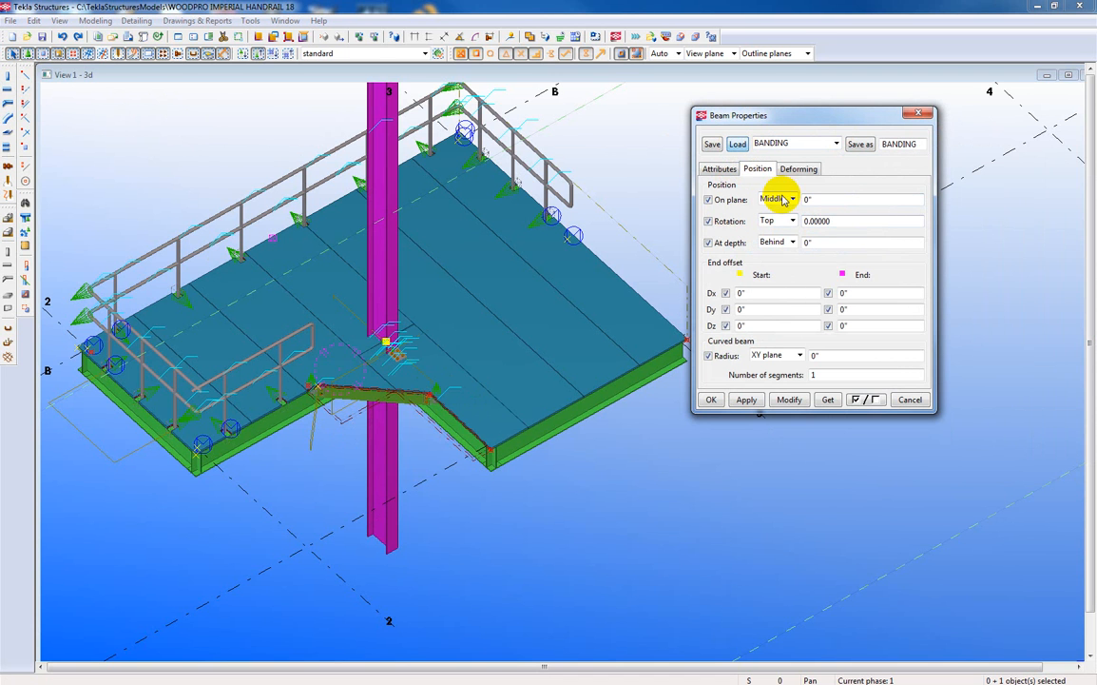
pyautogui.click(746, 400)
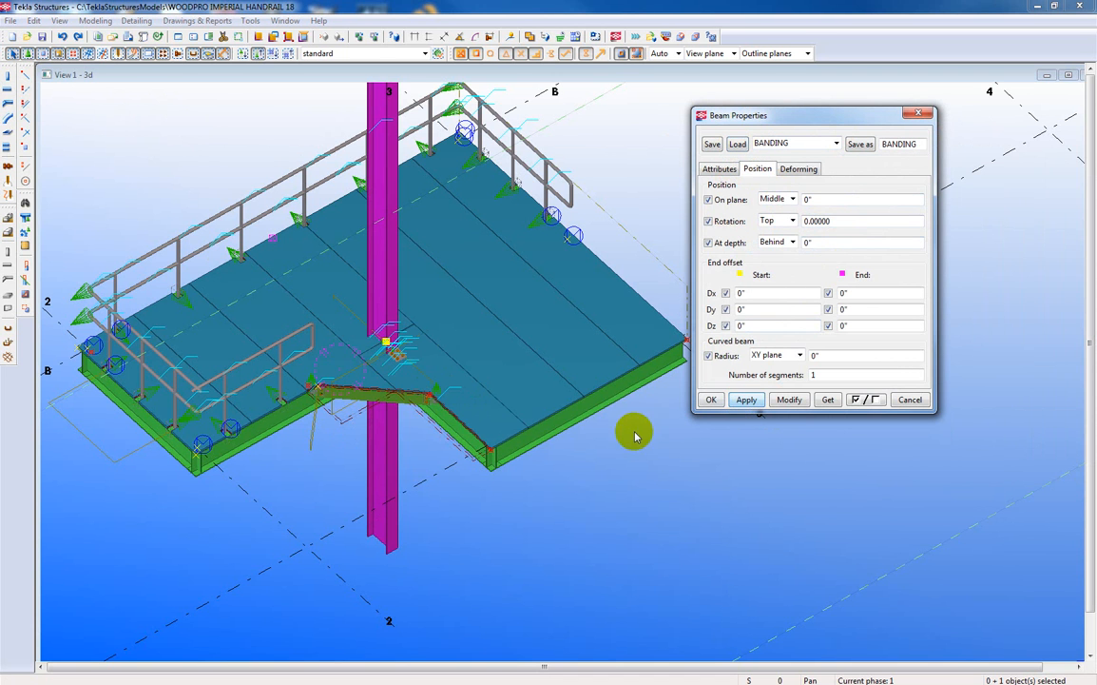
# Place a banding beam along the skewed grating edge from the panel corner to the column split, and end the beam command.
pyautogui.scroll(4, 433, 441)
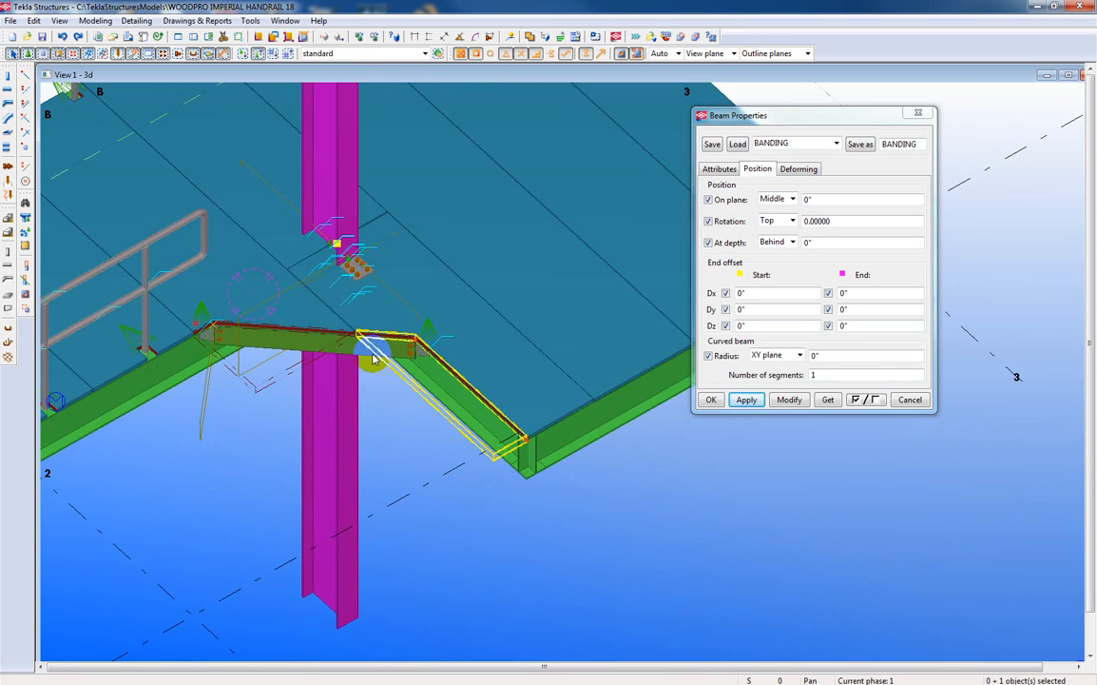
pyautogui.scroll(2, 367, 344)
pyautogui.scroll(5, 493, 350)
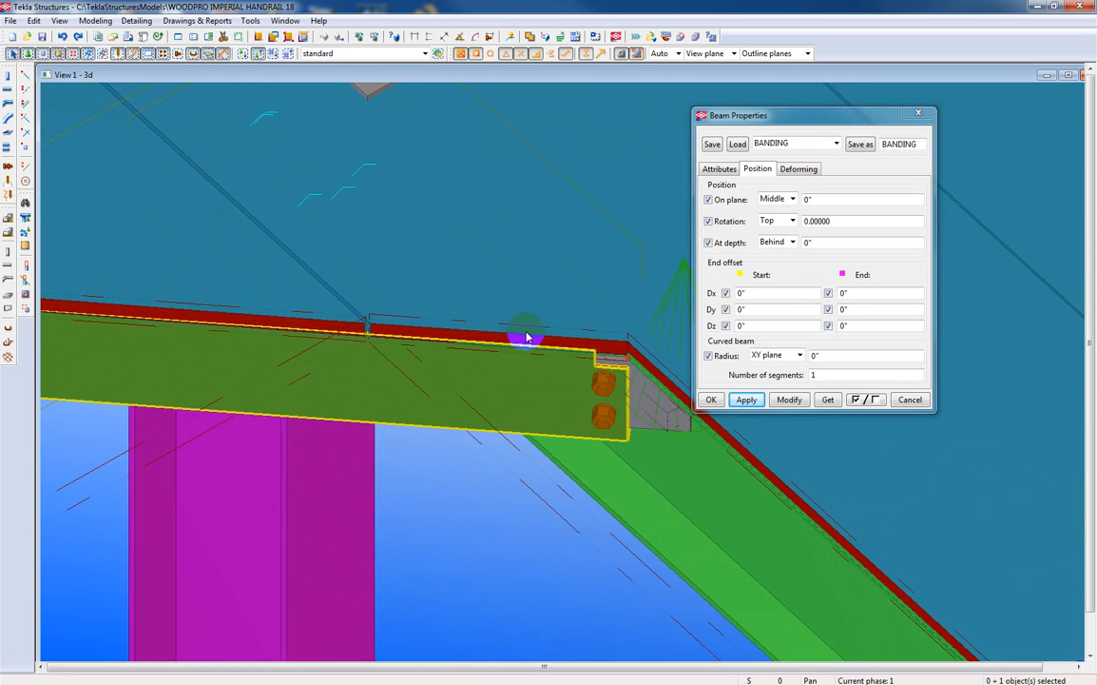
pyautogui.moveTo(420, 251); pyautogui.dragTo(298, 252, button='middle')
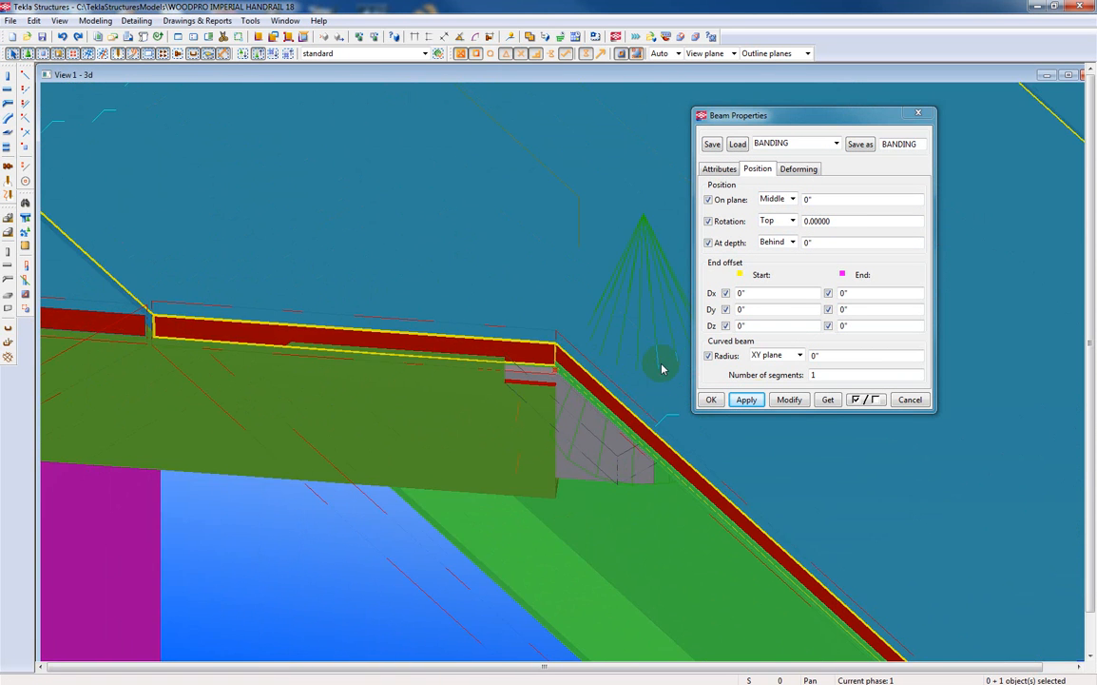
pyautogui.click(749, 402)
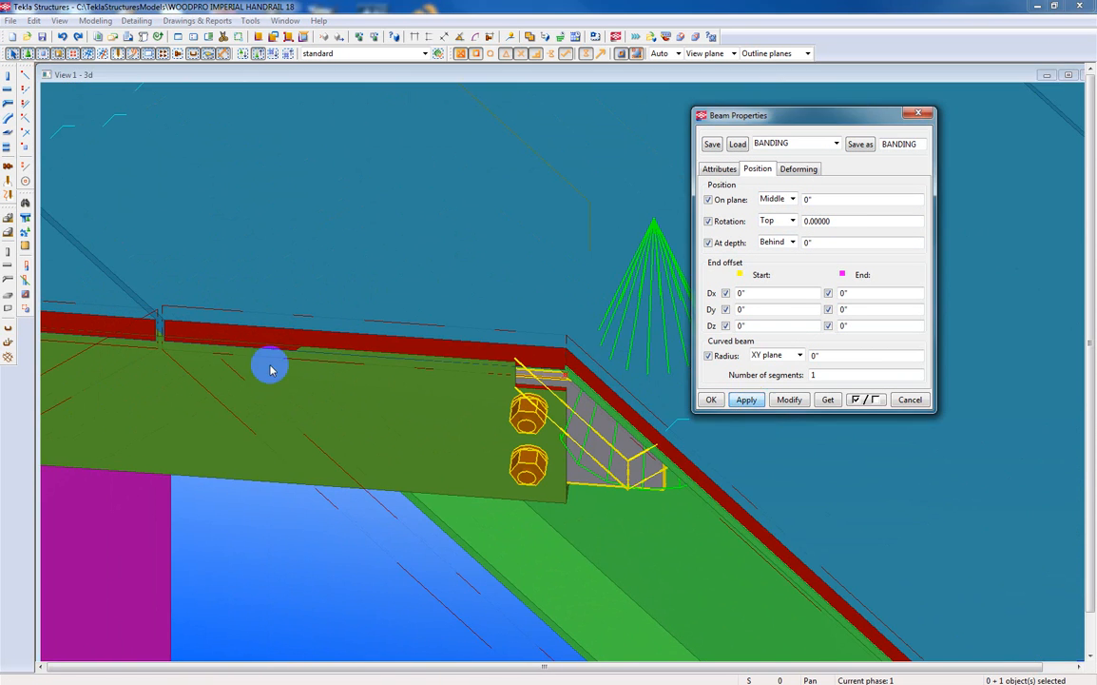
pyautogui.click(8, 91)
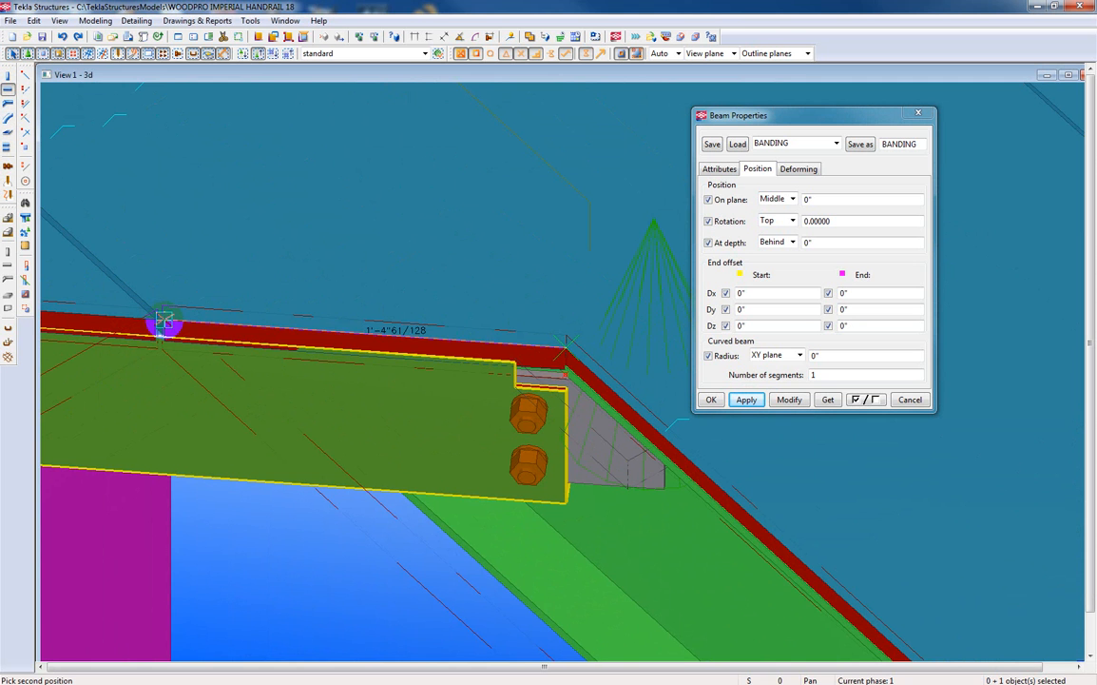
pyautogui.click(164, 321)
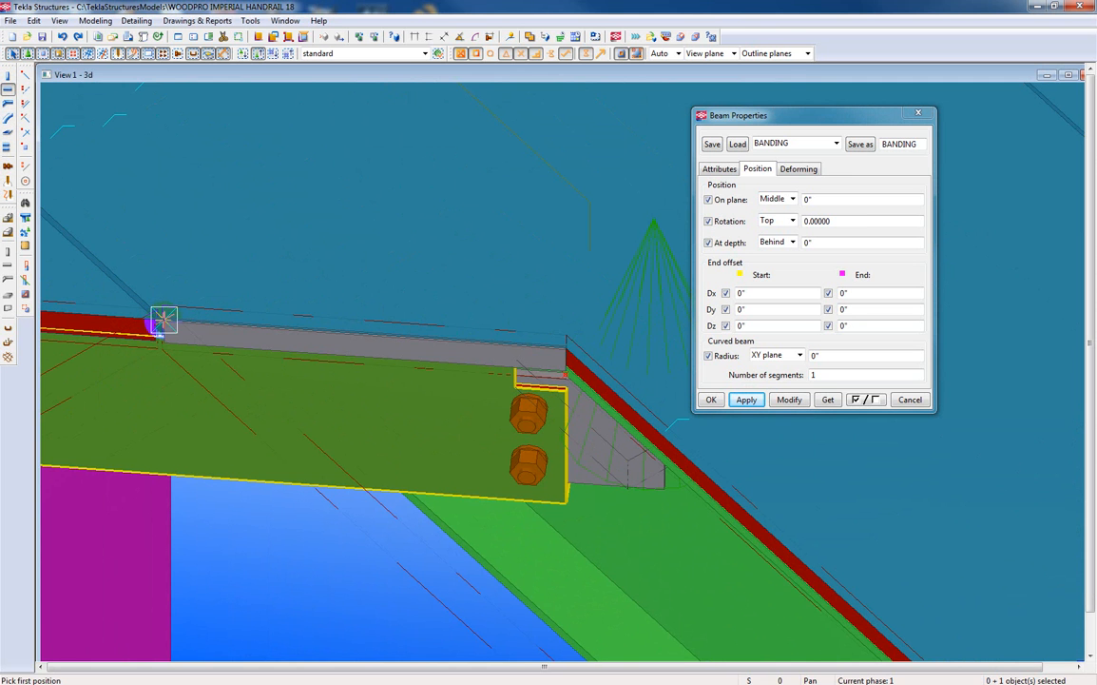
pyautogui.rightClick(293, 260)
pyautogui.click(306, 271)
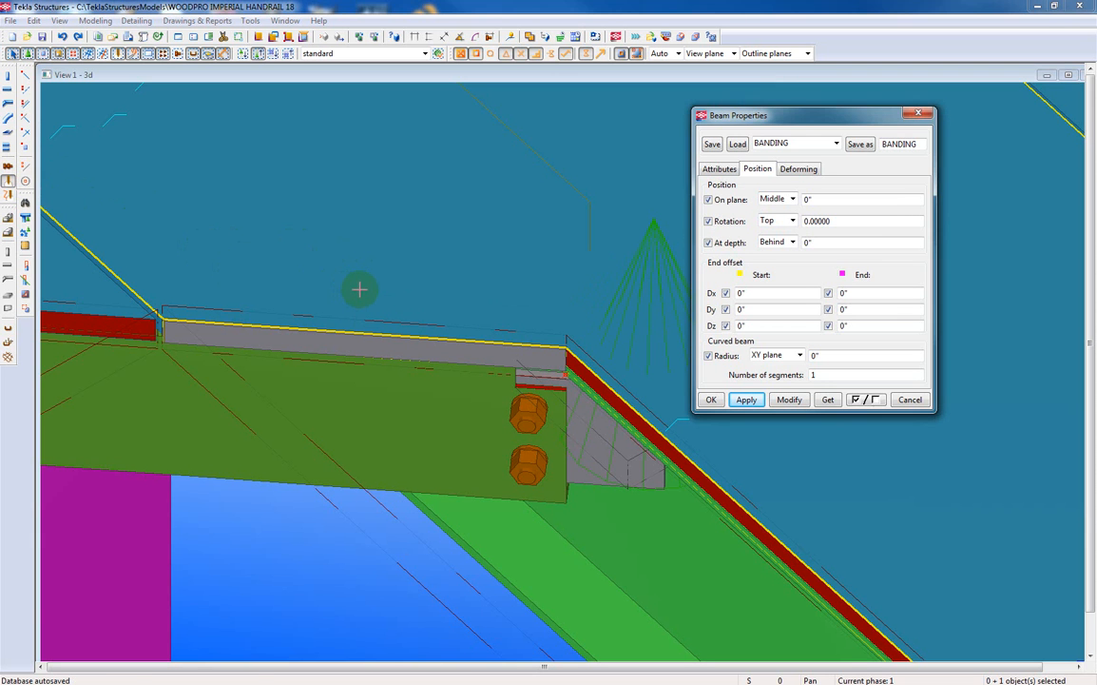
# Weld the new banding plate to its grating panel, picking the grating as the main part.
pyautogui.click(356, 290)
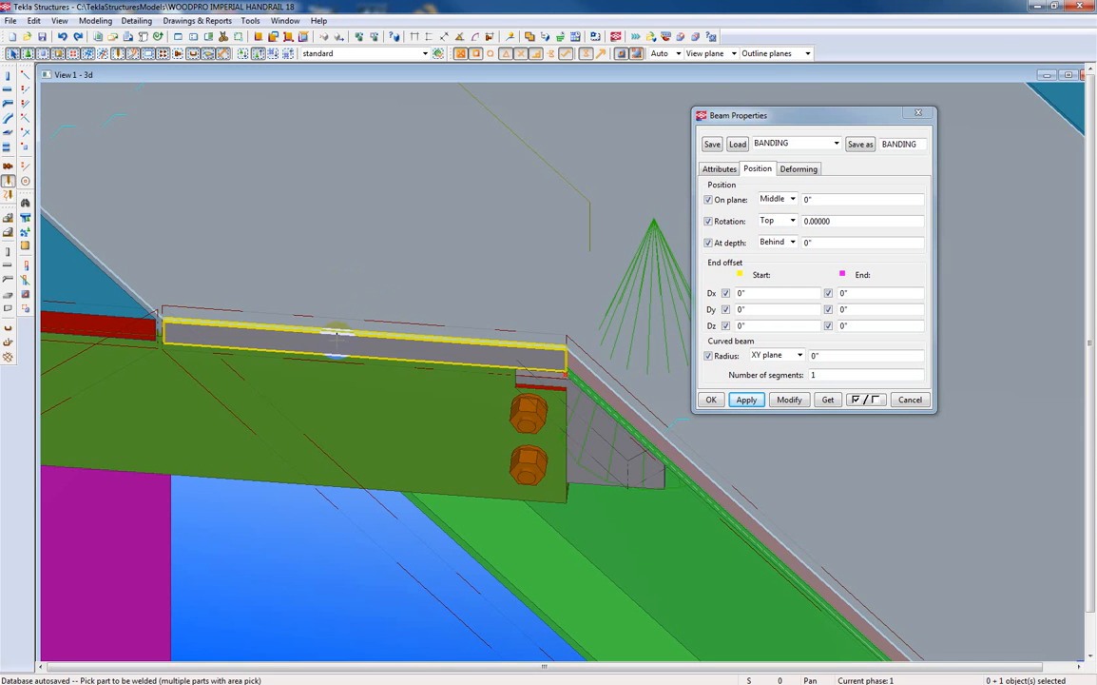
pyautogui.click(337, 345)
pyautogui.scroll(-3, 338, 345)
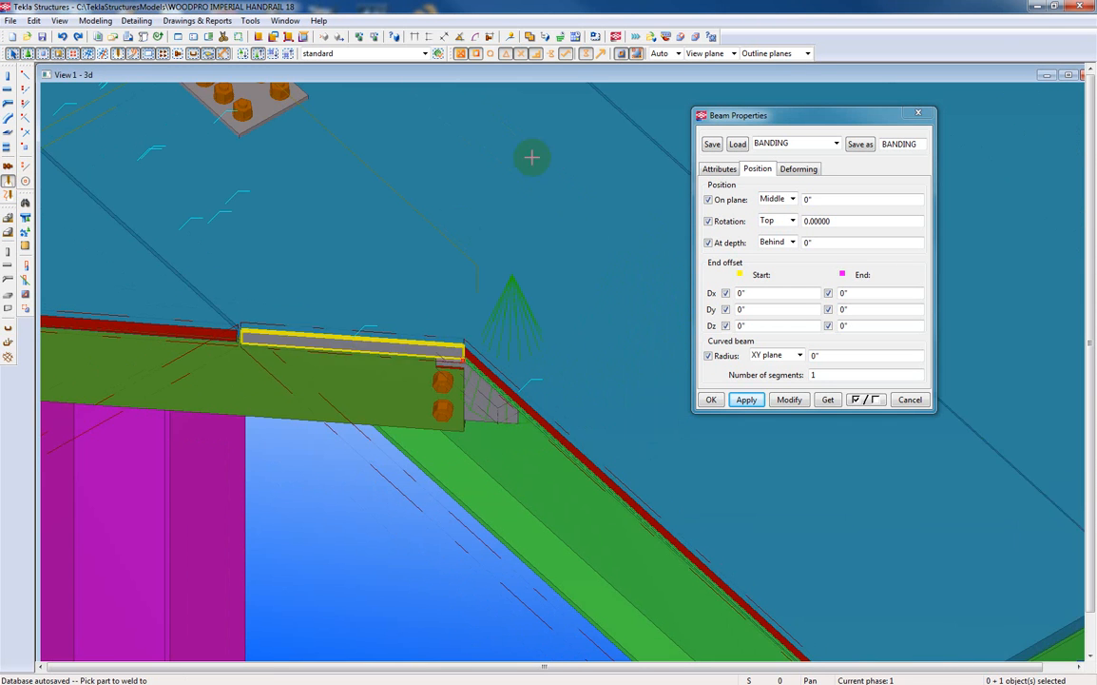
# Highlight the welded panel's assembly to check that the banding belongs to it, and close the beam properties.
pyautogui.click(712, 38)
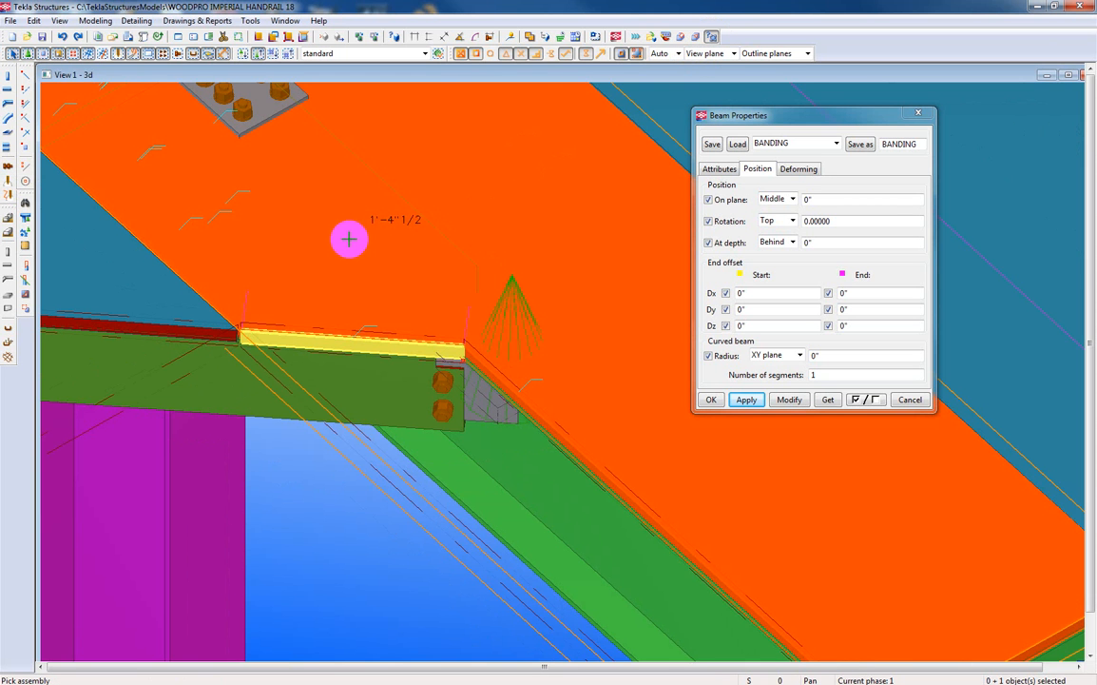
pyautogui.scroll(-3, 350, 244)
pyautogui.rightClick(373, 222)
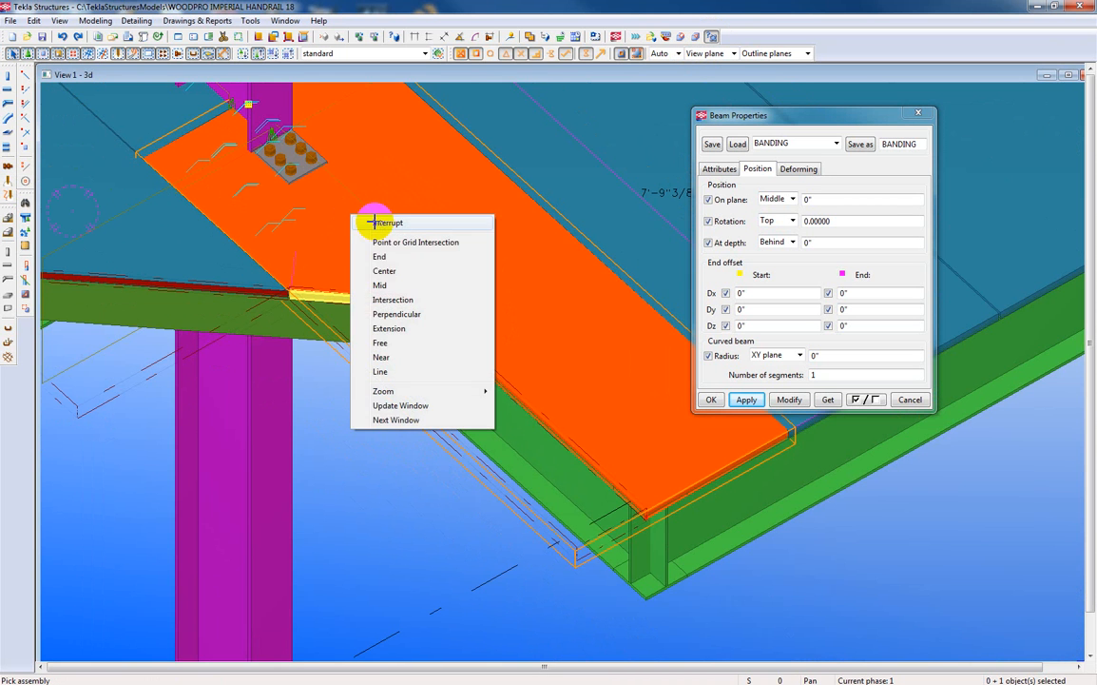
pyautogui.click(379, 222)
pyautogui.scroll(-3, 383, 211)
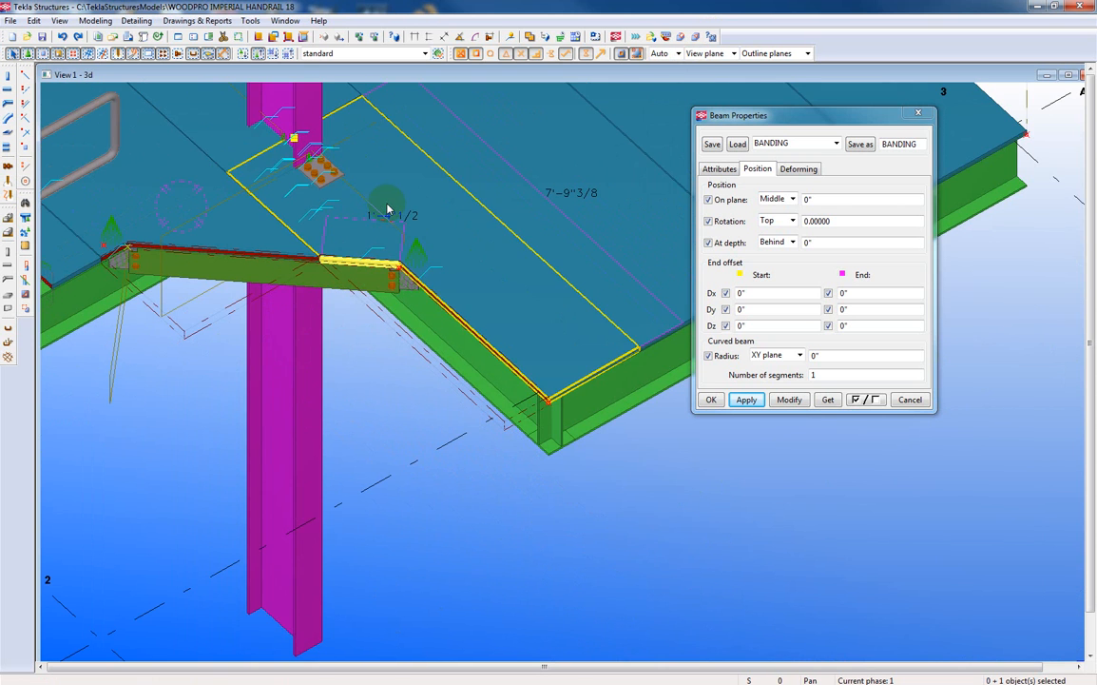
pyautogui.click(388, 207)
pyautogui.click(919, 113)
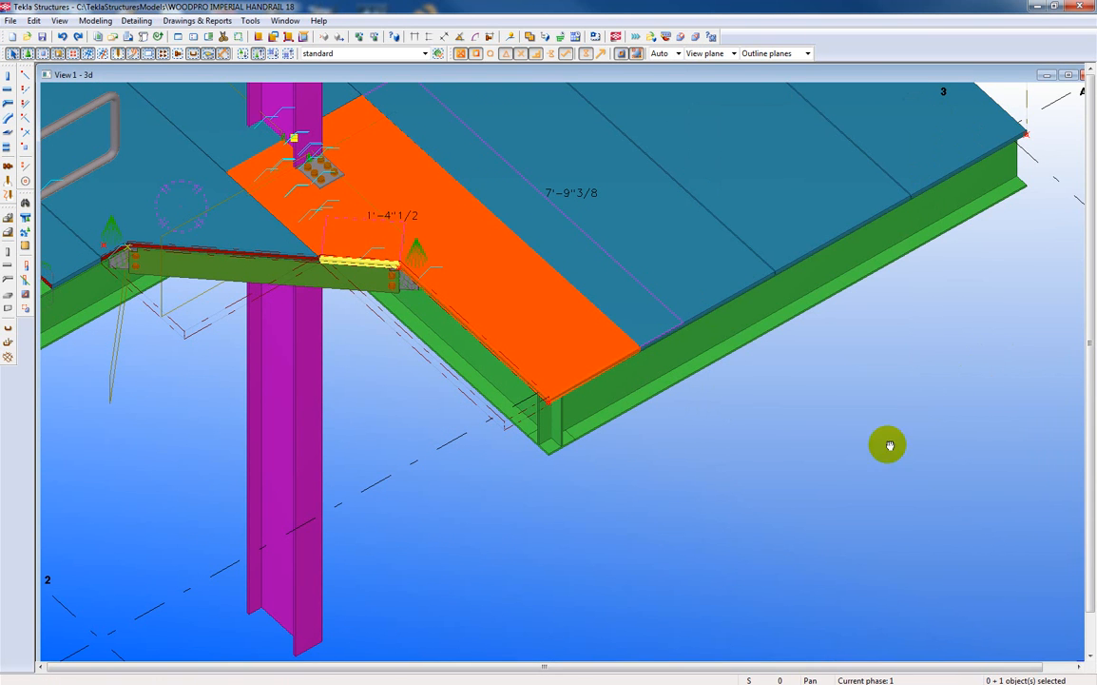
# Load the Grating preset into the surface treatment properties, keep the 1/16 thickness, and apply and accept the settings.
pyautogui.scroll(-5, 789, 466)
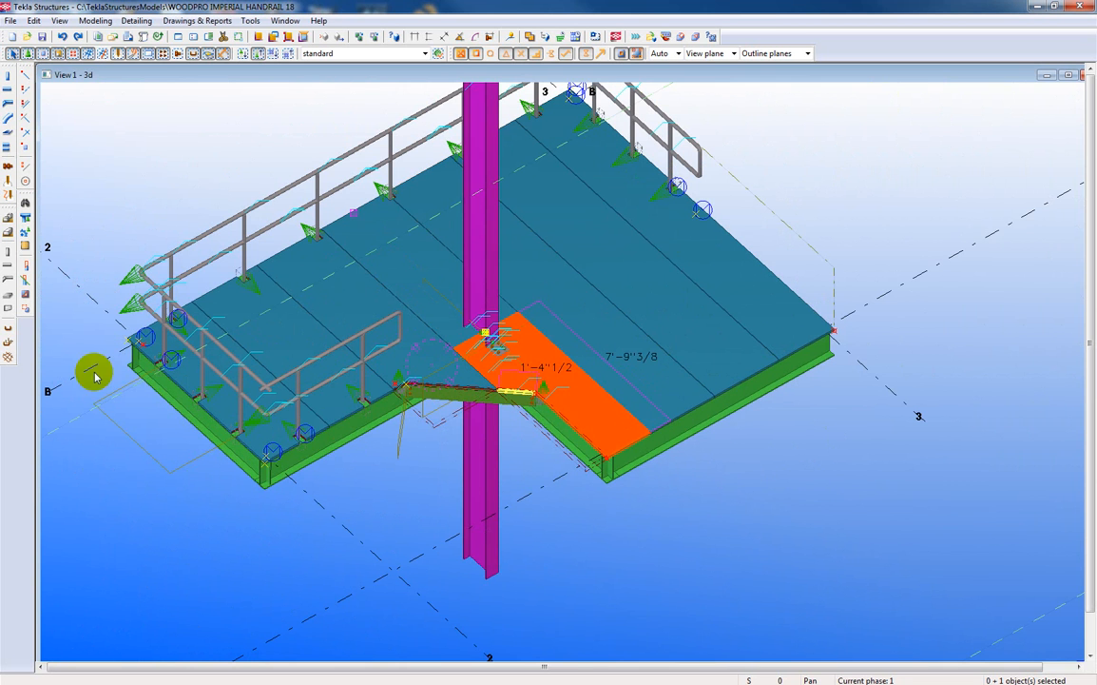
pyautogui.click(24, 246)
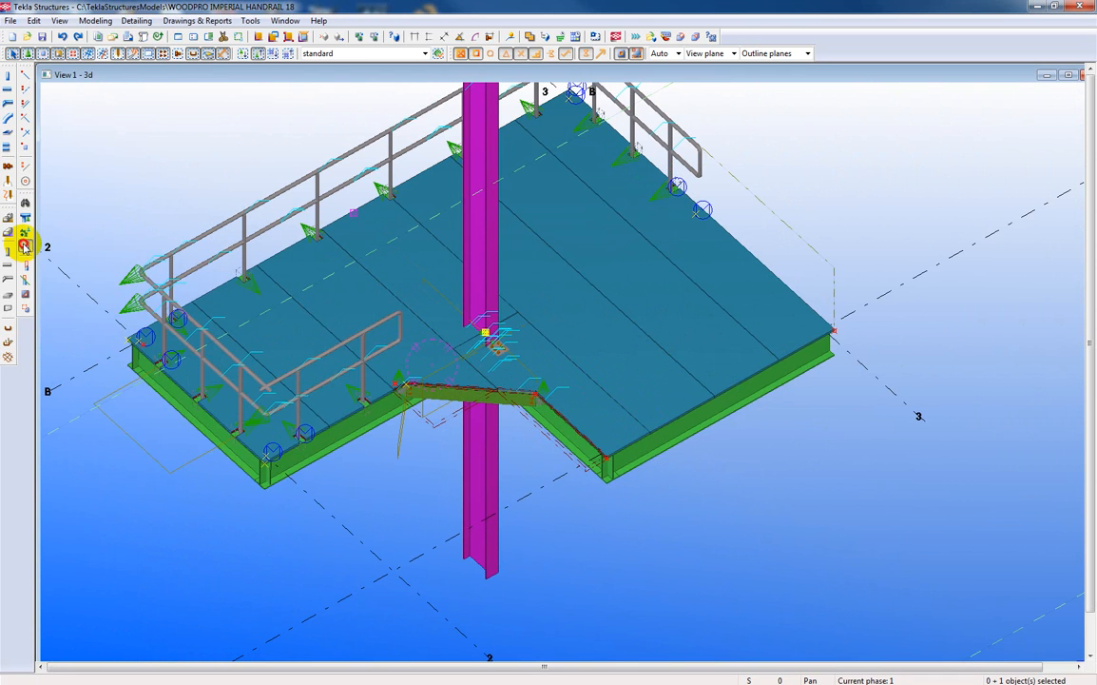
pyautogui.doubleClick(25, 246)
pyautogui.click(169, 125)
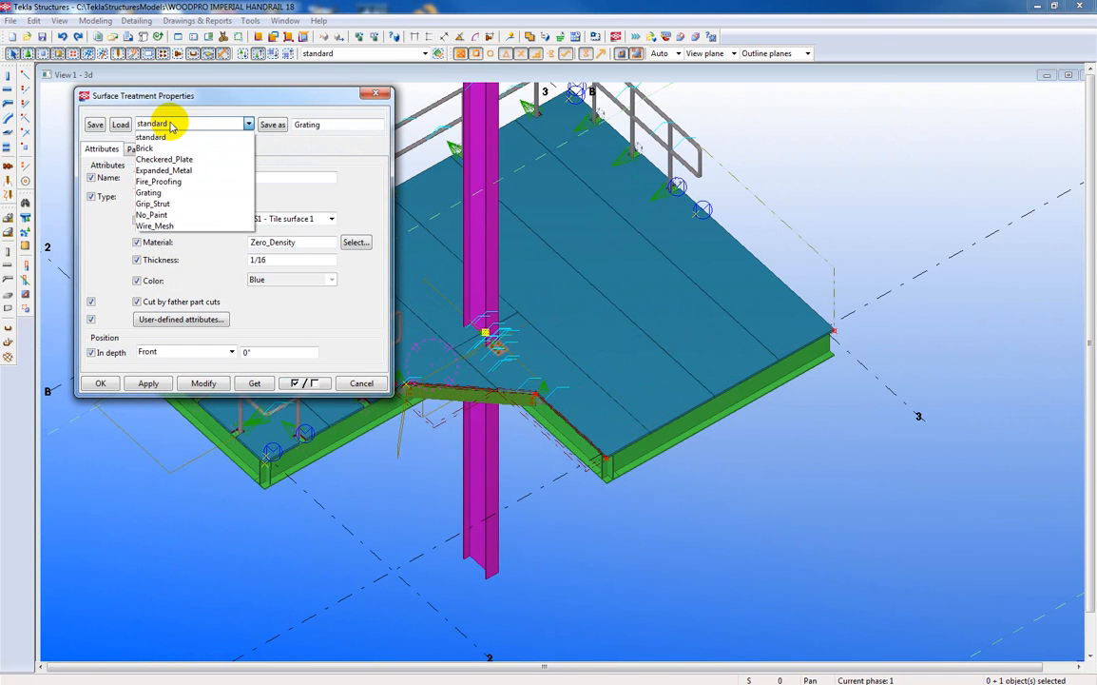
pyautogui.click(150, 193)
pyautogui.click(121, 125)
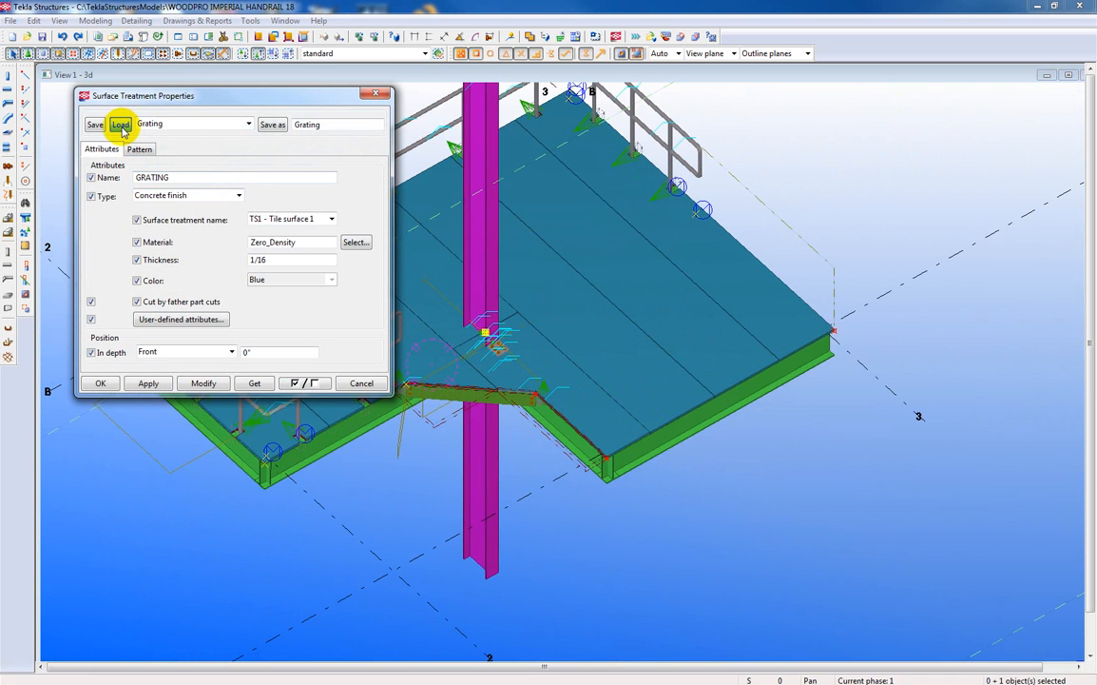
pyautogui.moveTo(110, 100); pyautogui.dragTo(908, 84)
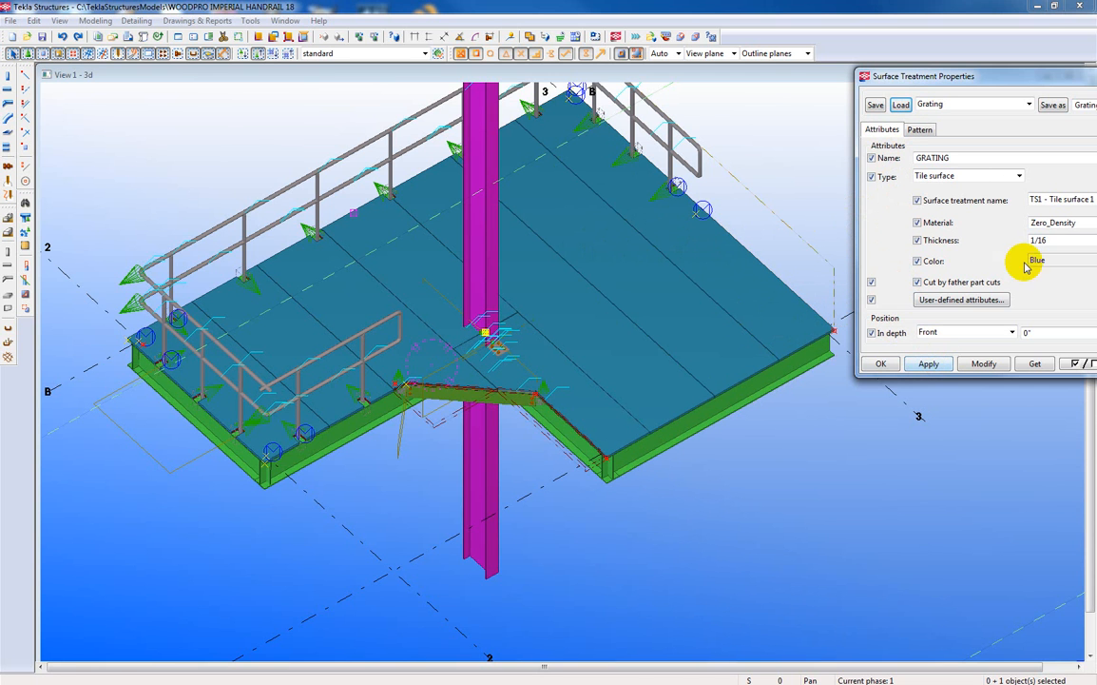
pyautogui.moveTo(1050, 241); pyautogui.dragTo(1004, 240)
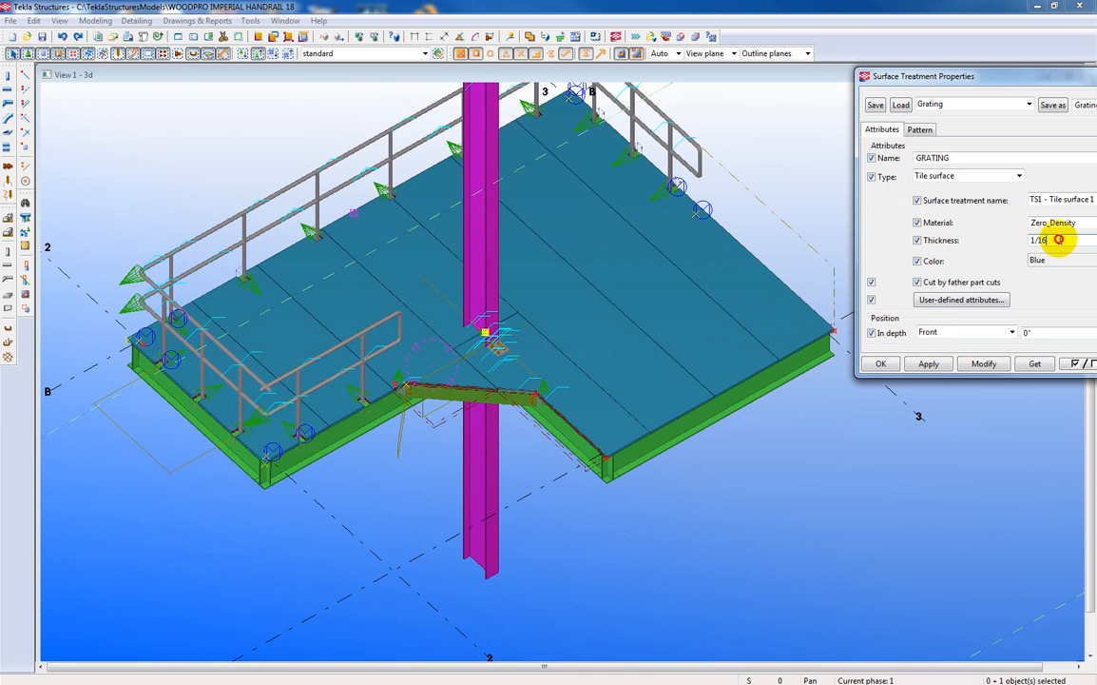
pyautogui.click(927, 363)
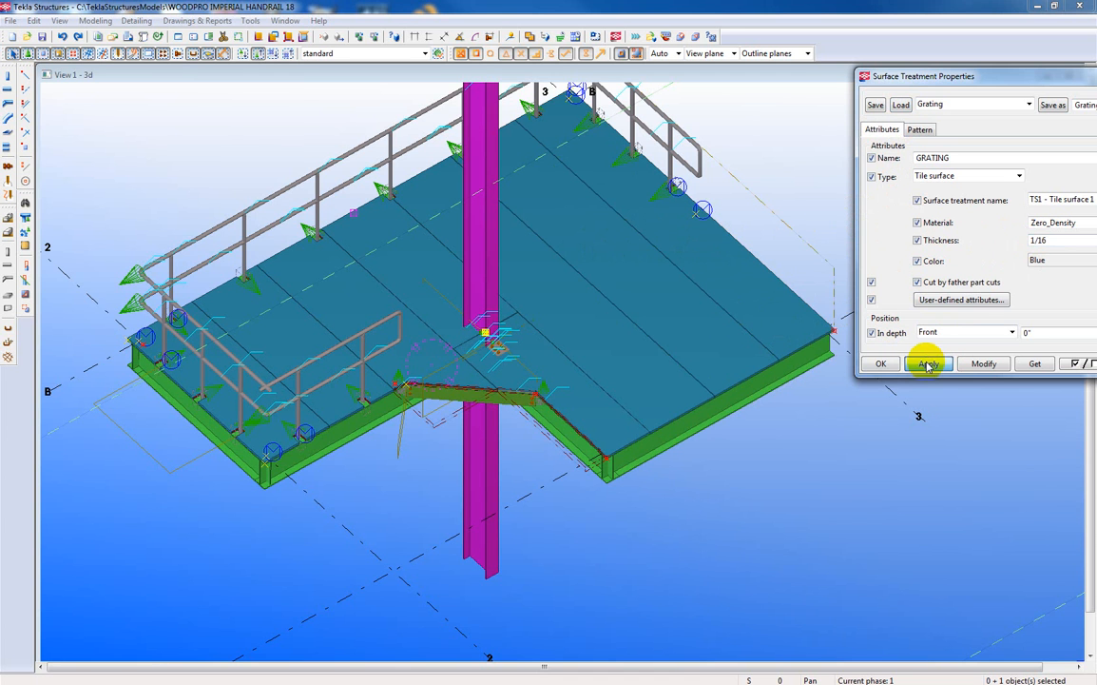
pyautogui.click(883, 364)
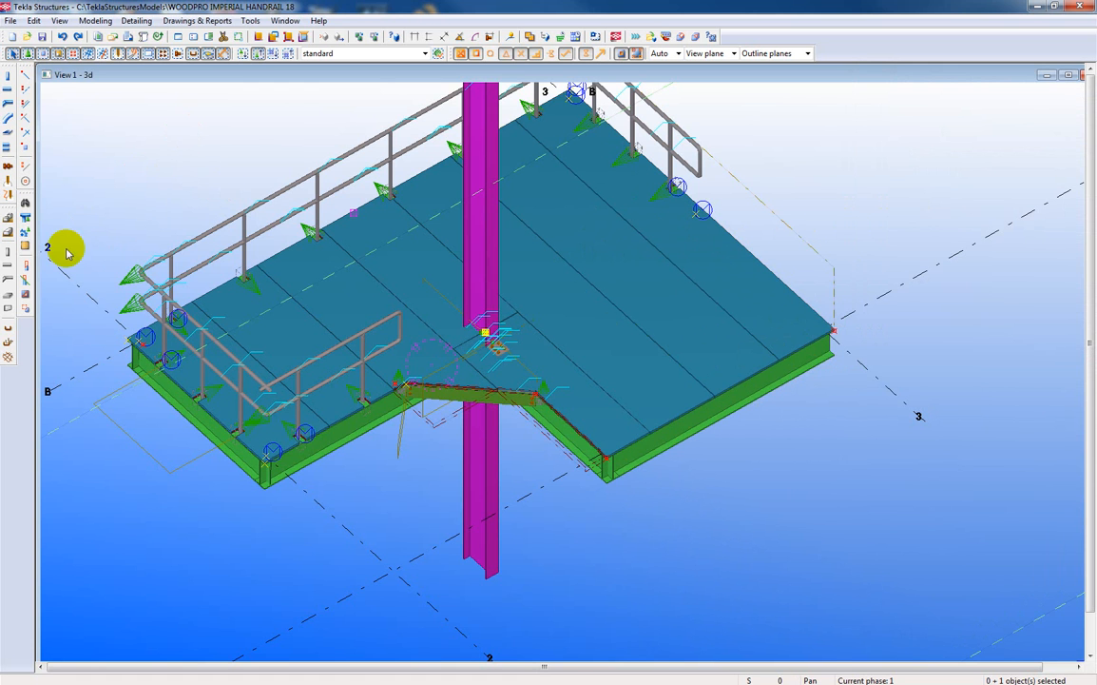
# Add the grating surface treatment to the top faces of the two panels nearest grid line 2, with its direction along a panel joint.
pyautogui.click(24, 245)
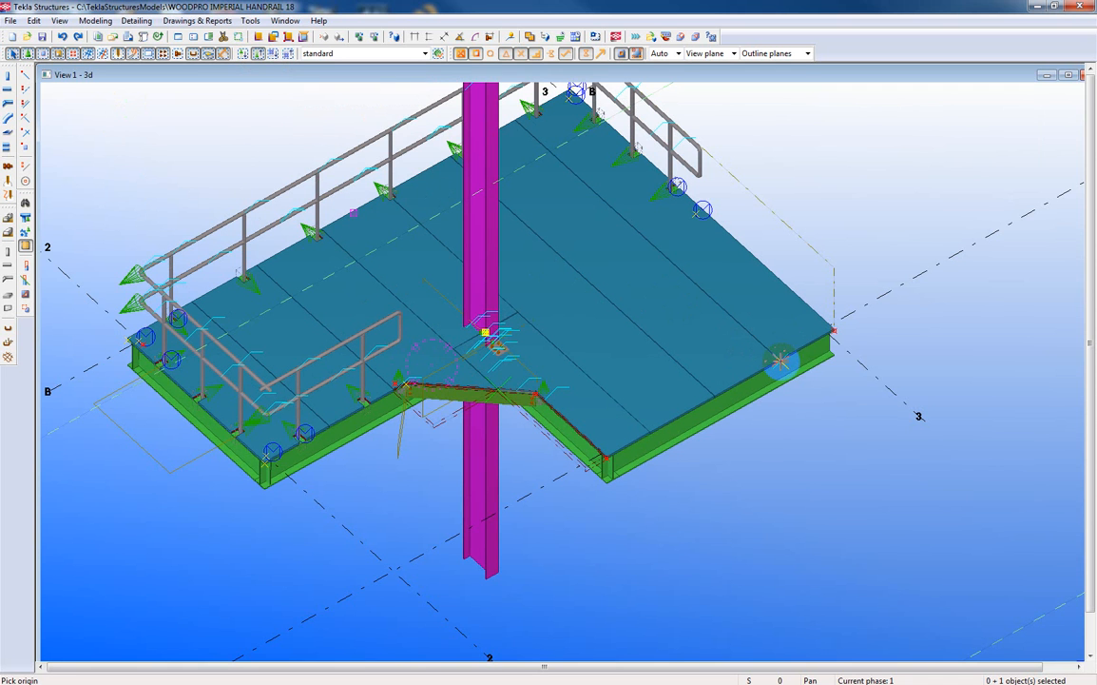
pyautogui.click(780, 359)
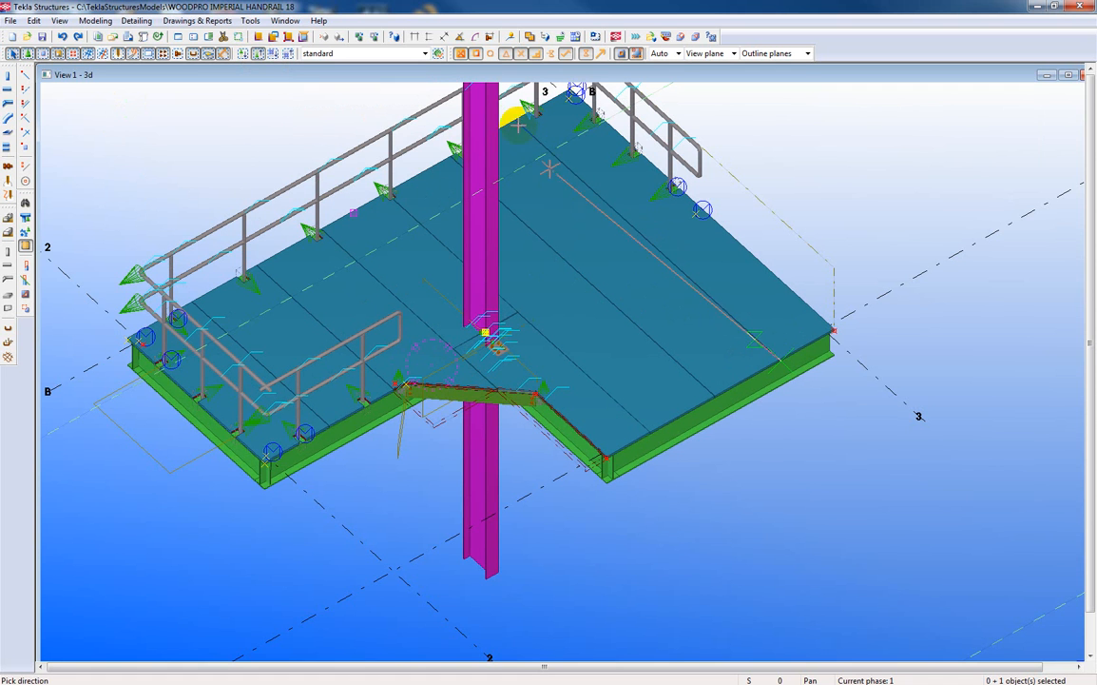
pyautogui.click(514, 116)
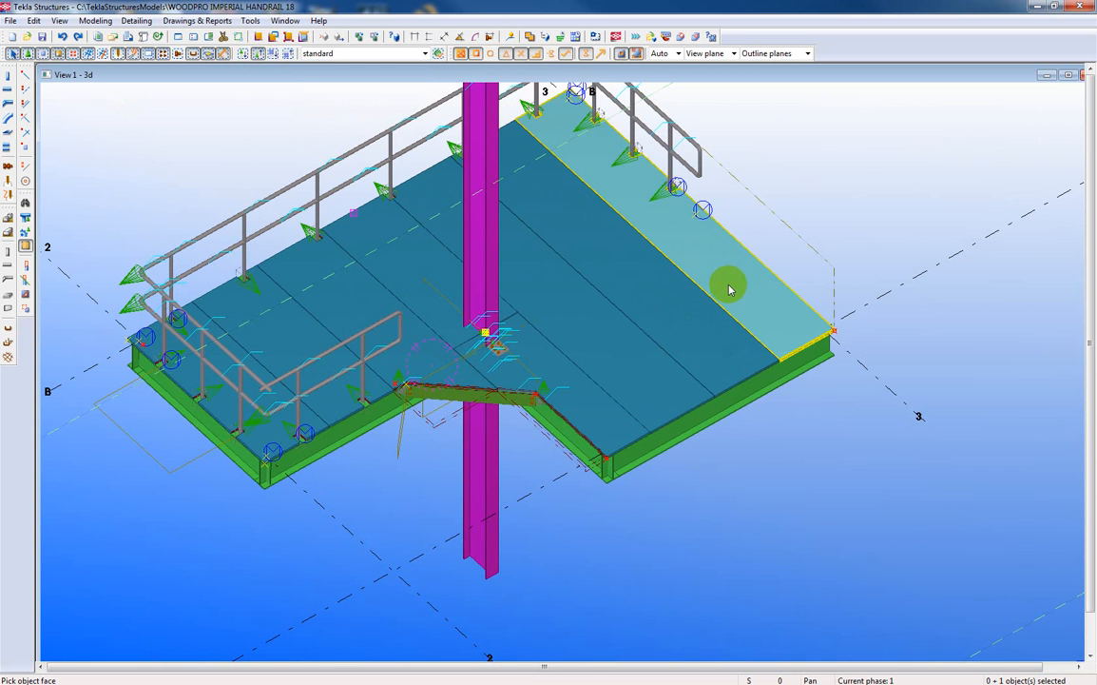
pyautogui.click(675, 310)
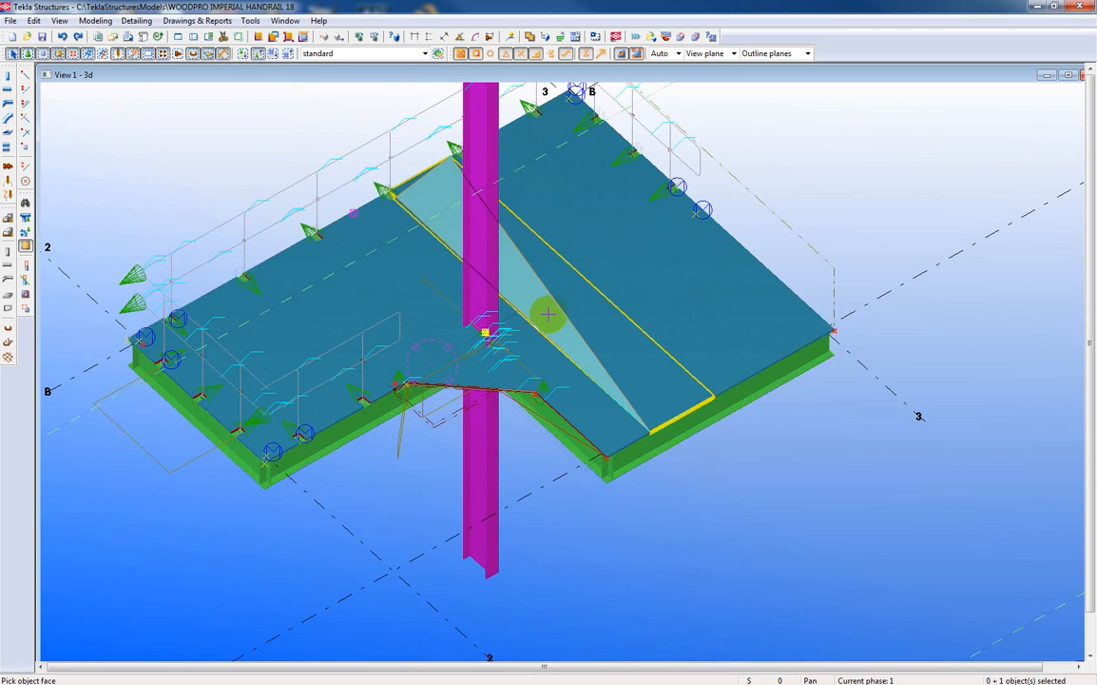
pyautogui.click(287, 326)
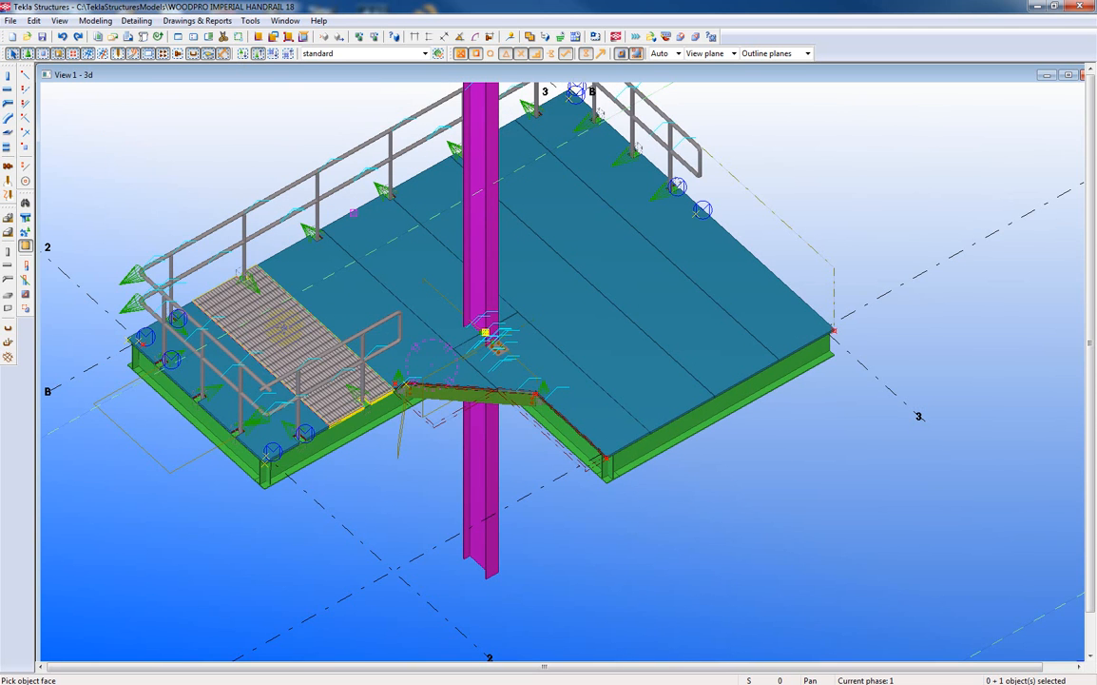
pyautogui.click(221, 400)
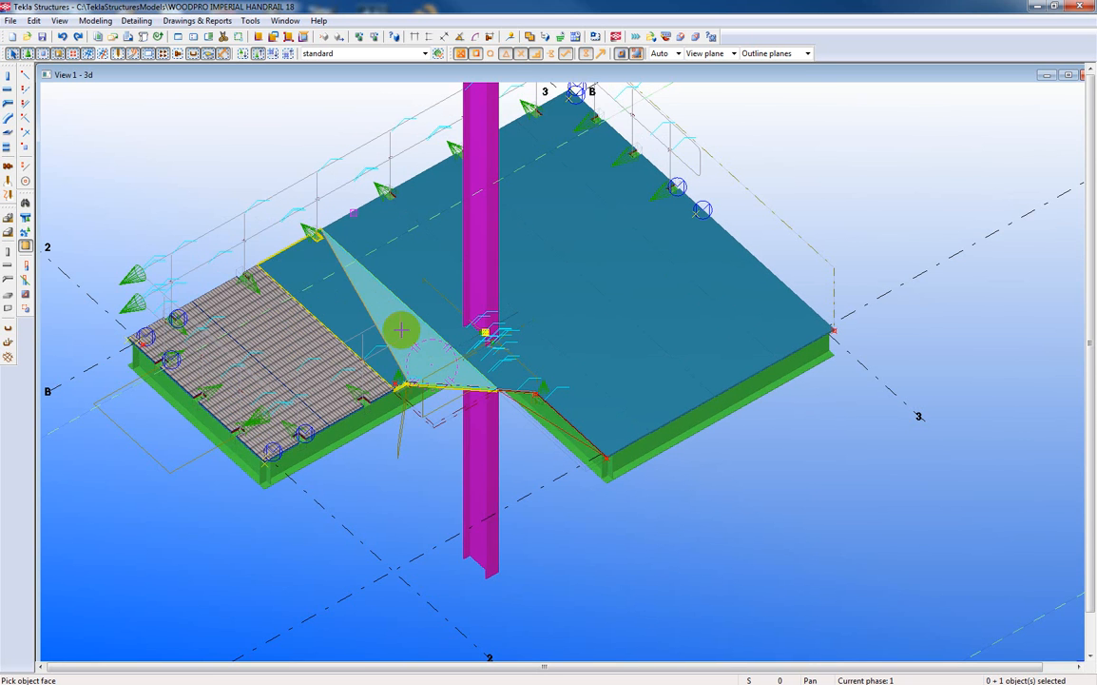
pyautogui.click(400, 323)
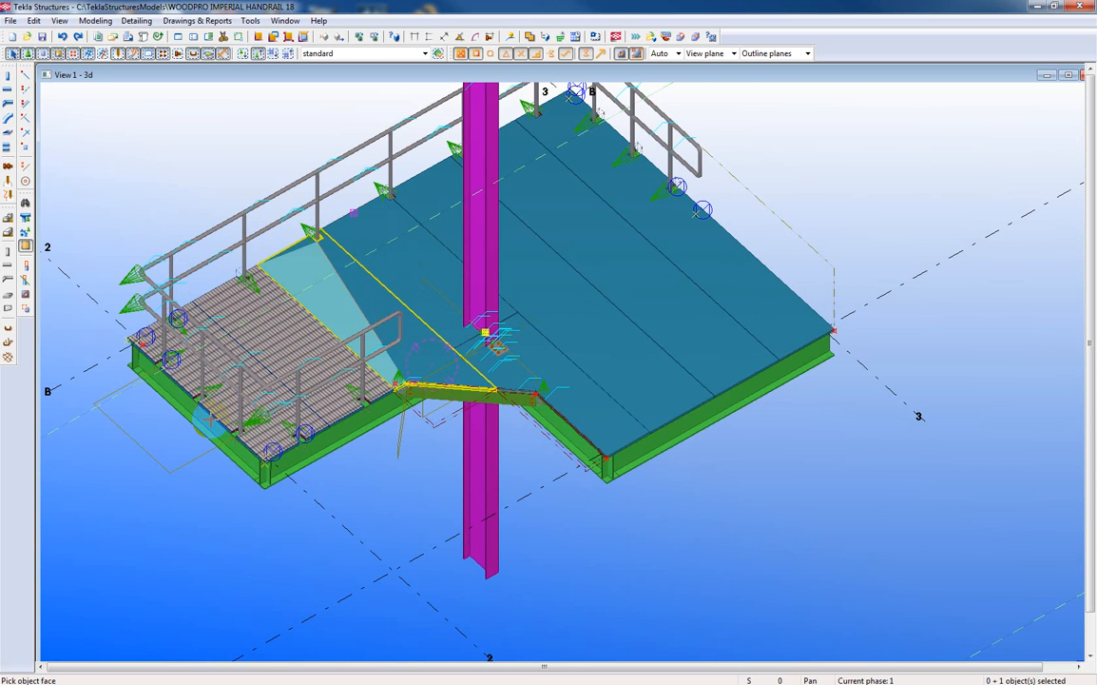
pyautogui.scroll(1, 184, 460)
pyautogui.scroll(2, 184, 459)
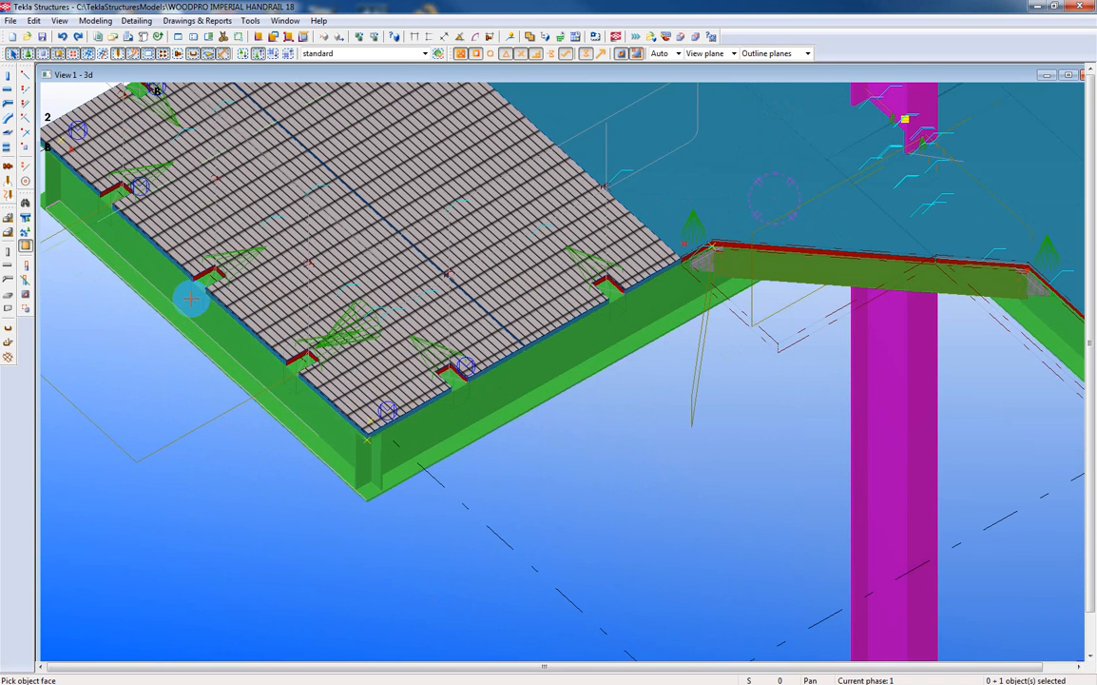